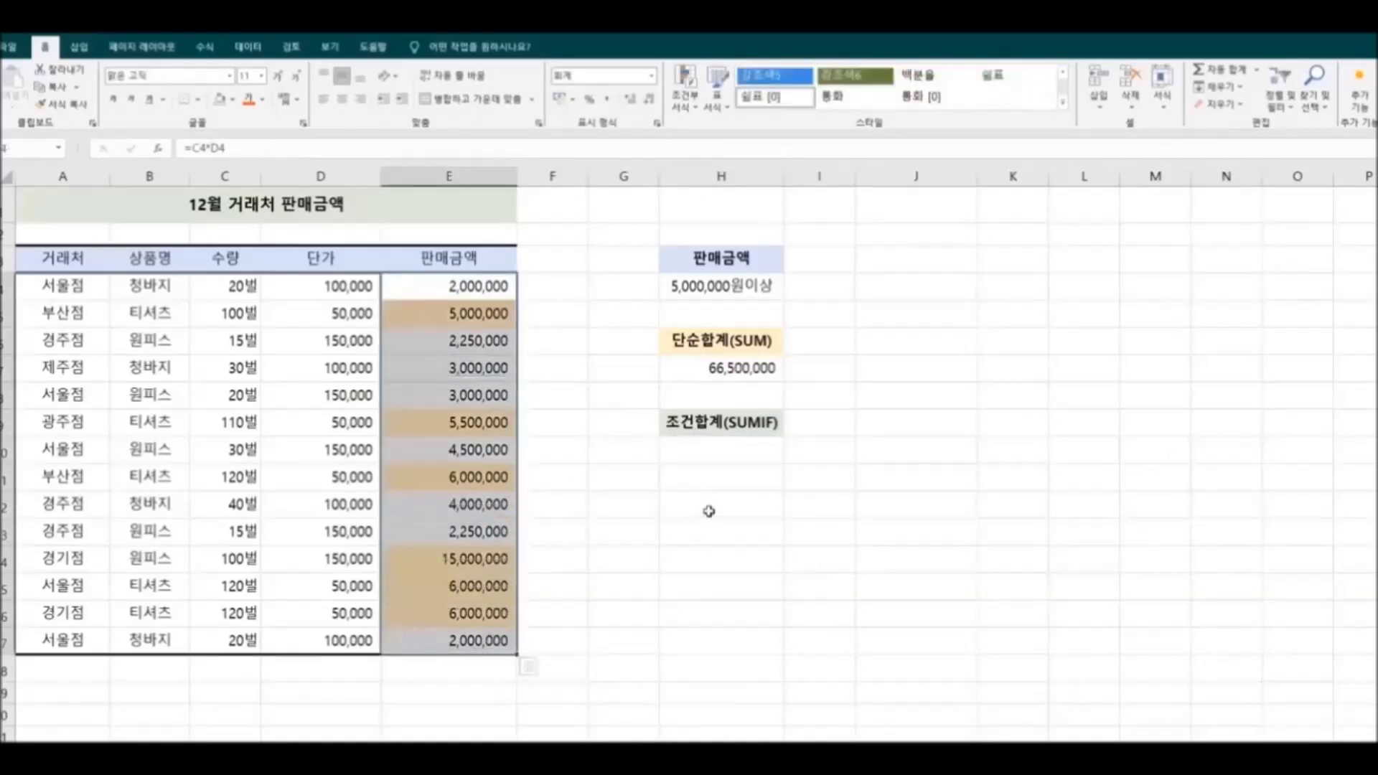
Inspect the simple SUM total and the highlighted sales amounts in column E.
{"action": "left_click", "coordinate": [691, 374]}
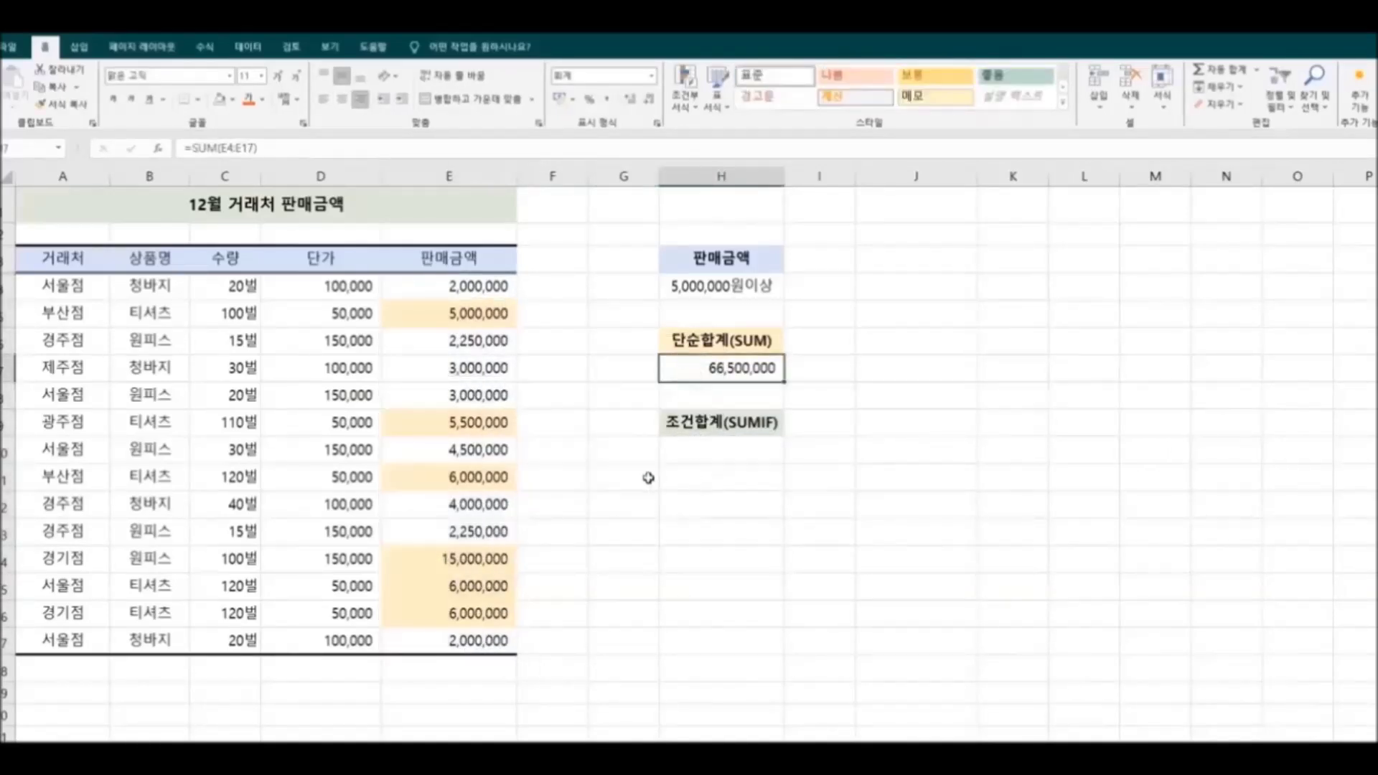
{"action": "left_click", "coordinate": [421, 318]}
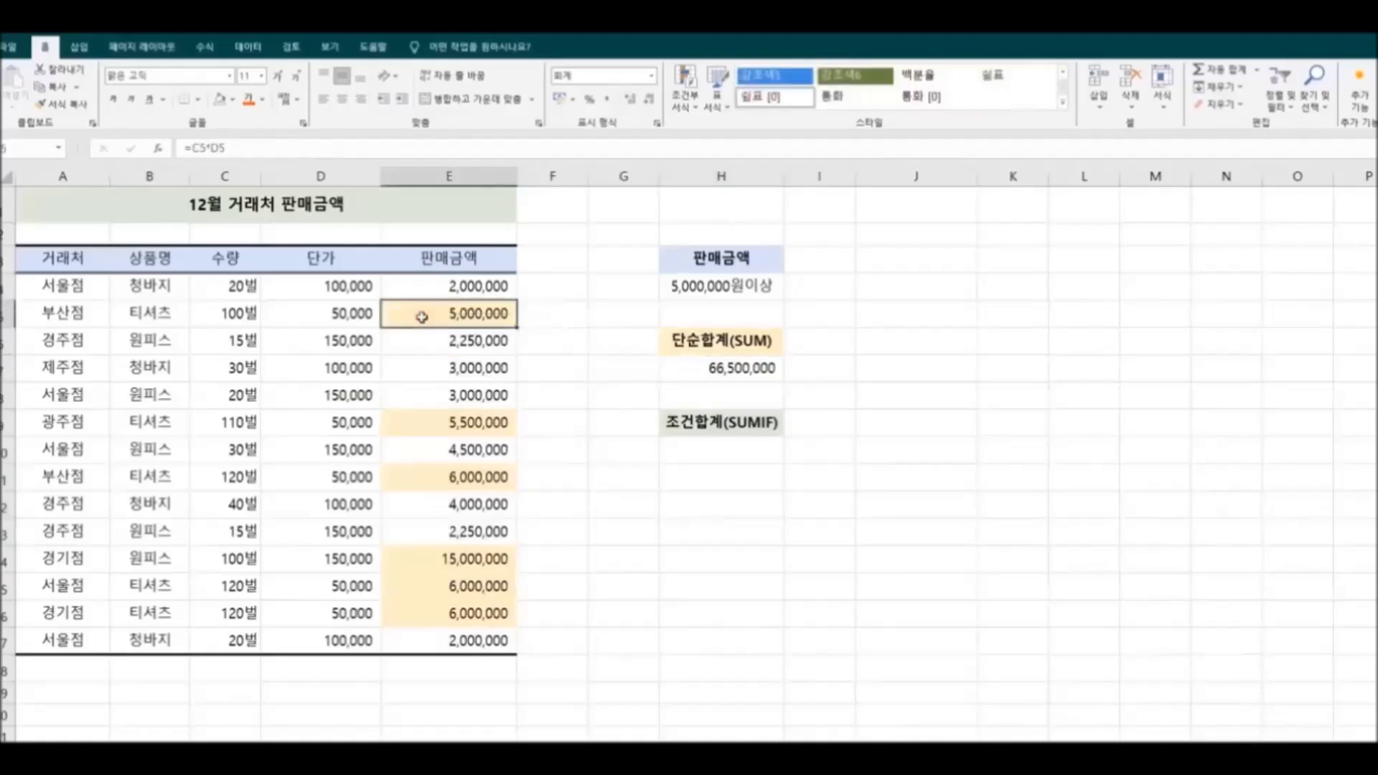
{"action": "left_click", "coordinate": [437, 422]}
{"action": "left_click", "coordinate": [428, 485]}
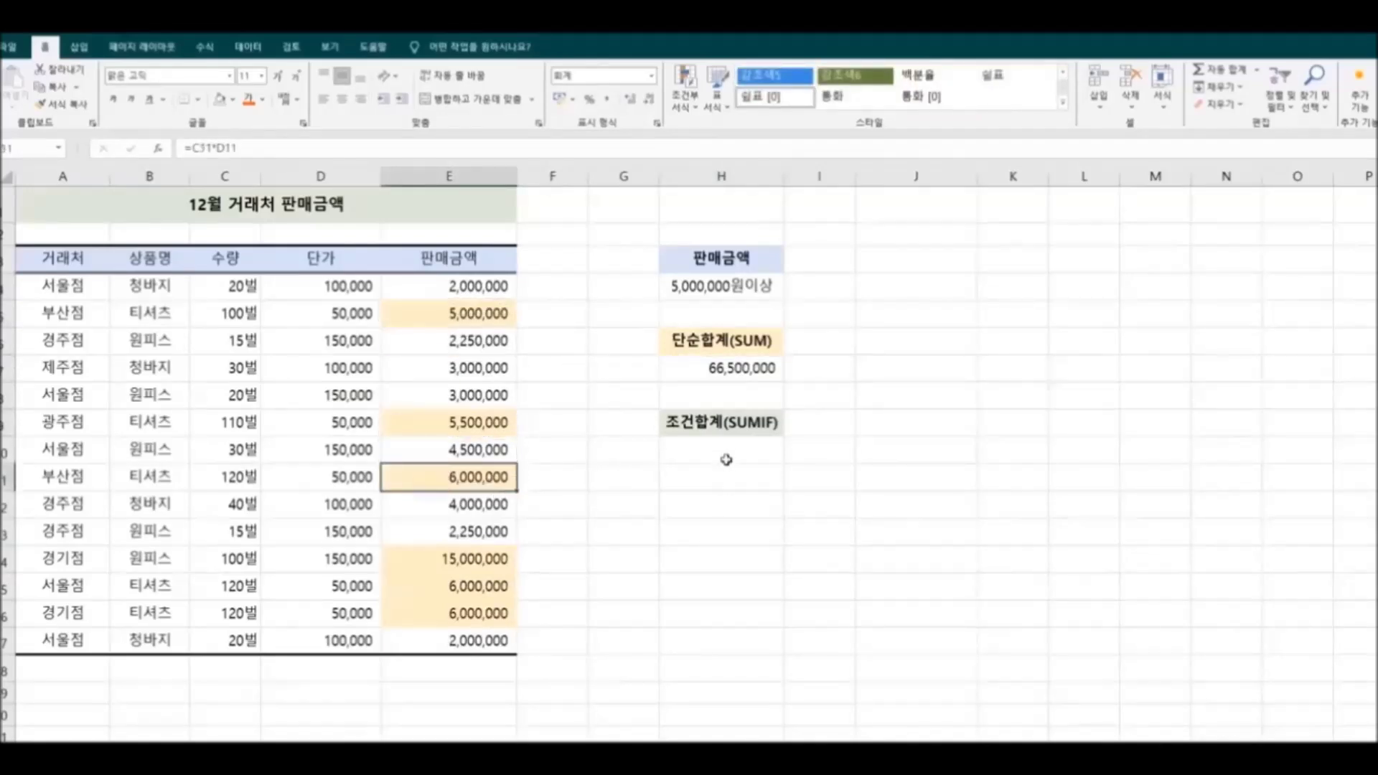
Write a SUMIF formula in H10 that tests range E4:E17 with the criterion >=5000000.
{"action": "left_click", "coordinate": [725, 454]}
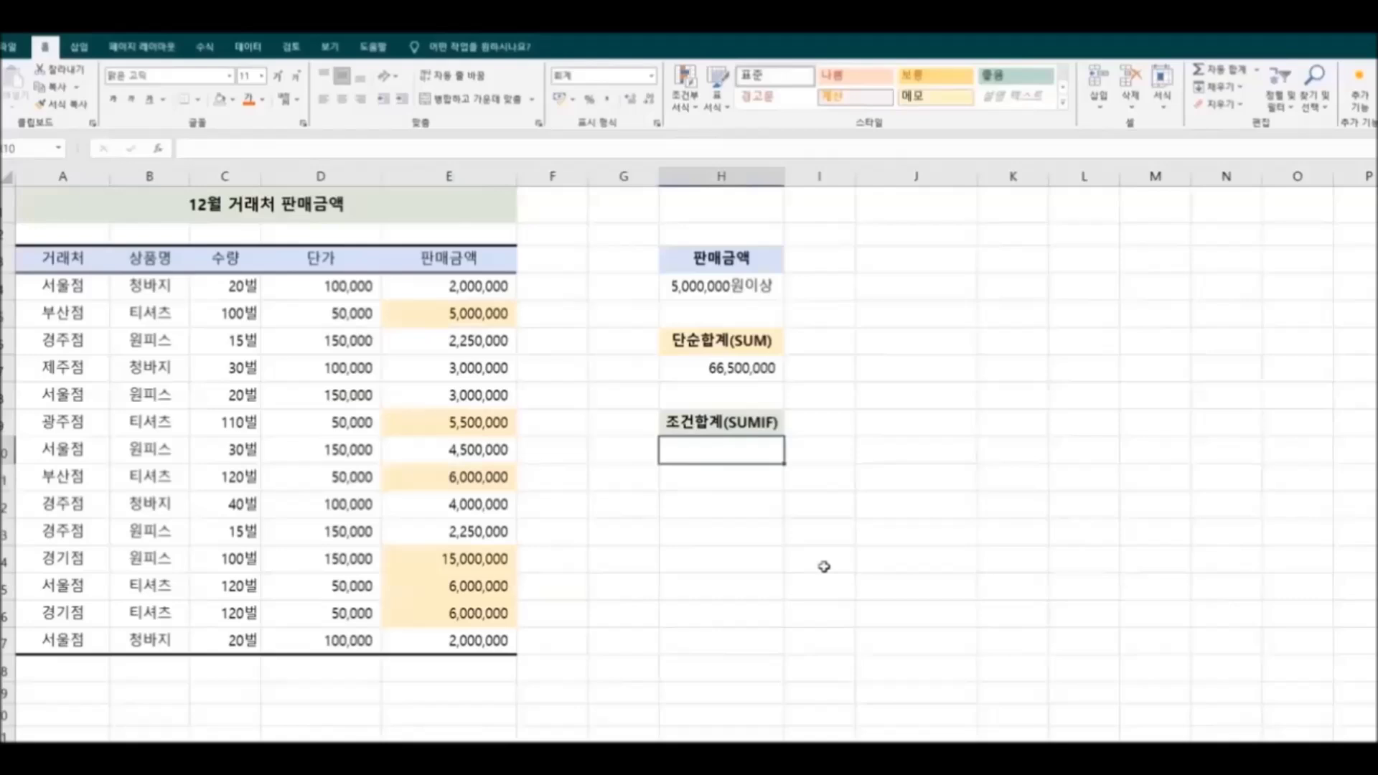
{"action": "type", "text": "=SUM"}
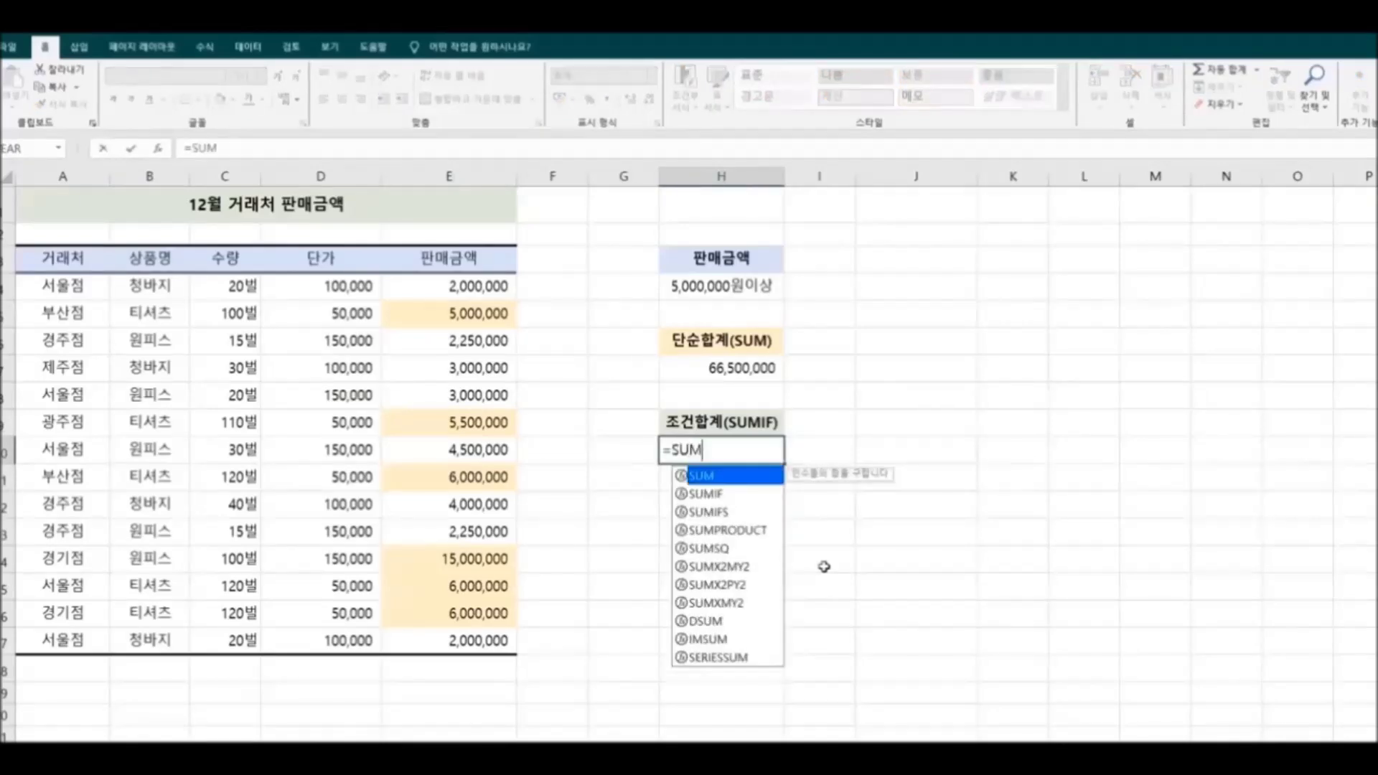
{"action": "type", "text": "IF("}
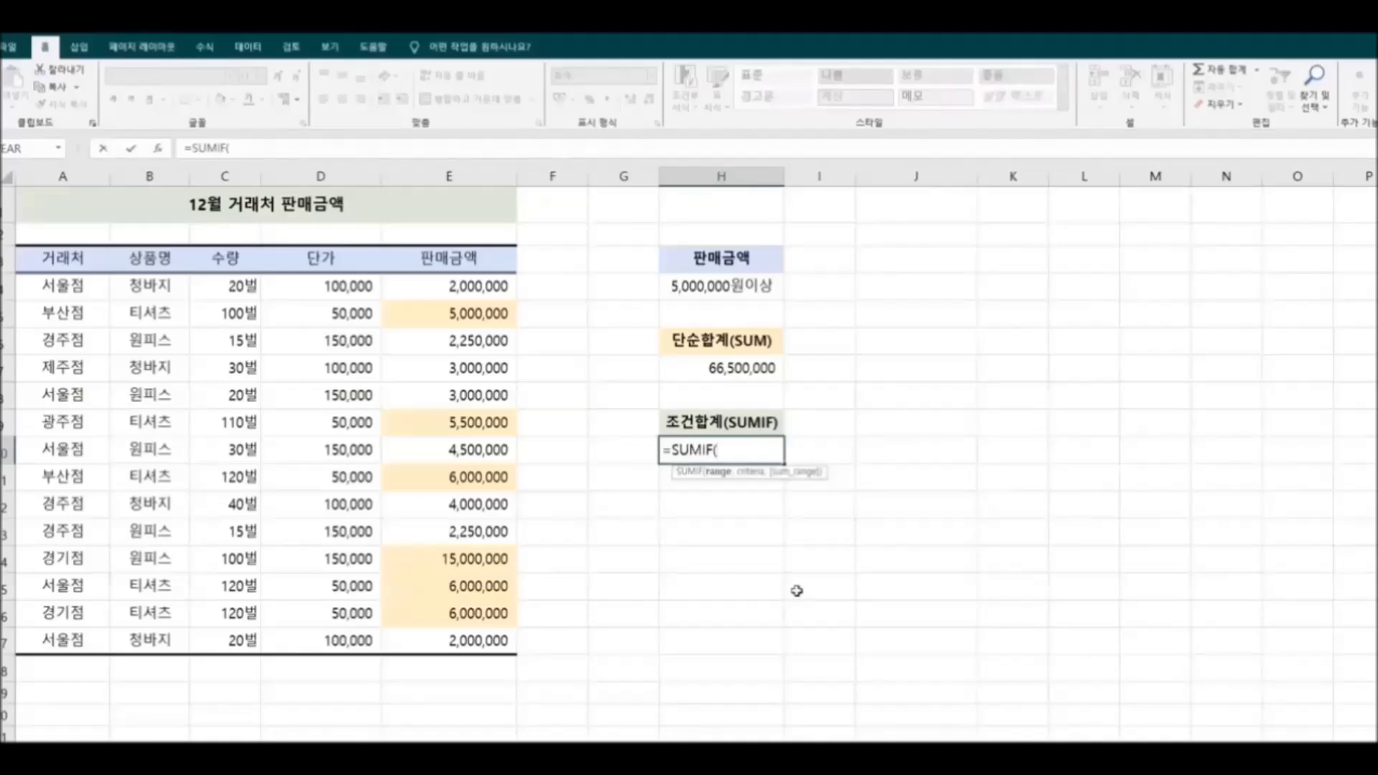
{"action": "left_click_drag", "start_coordinate": [433, 286], "coordinate": [454, 643]}
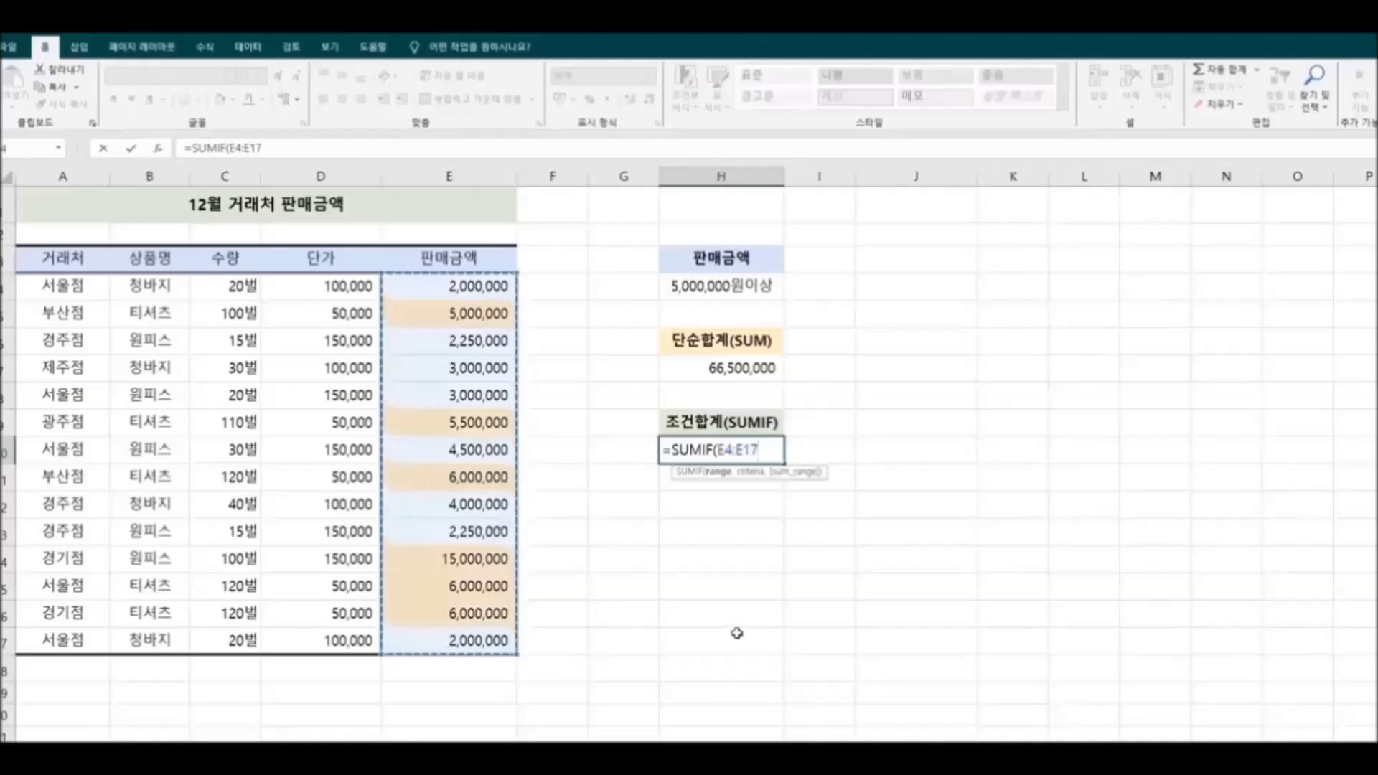
{"action": "type", "text": ",>="}
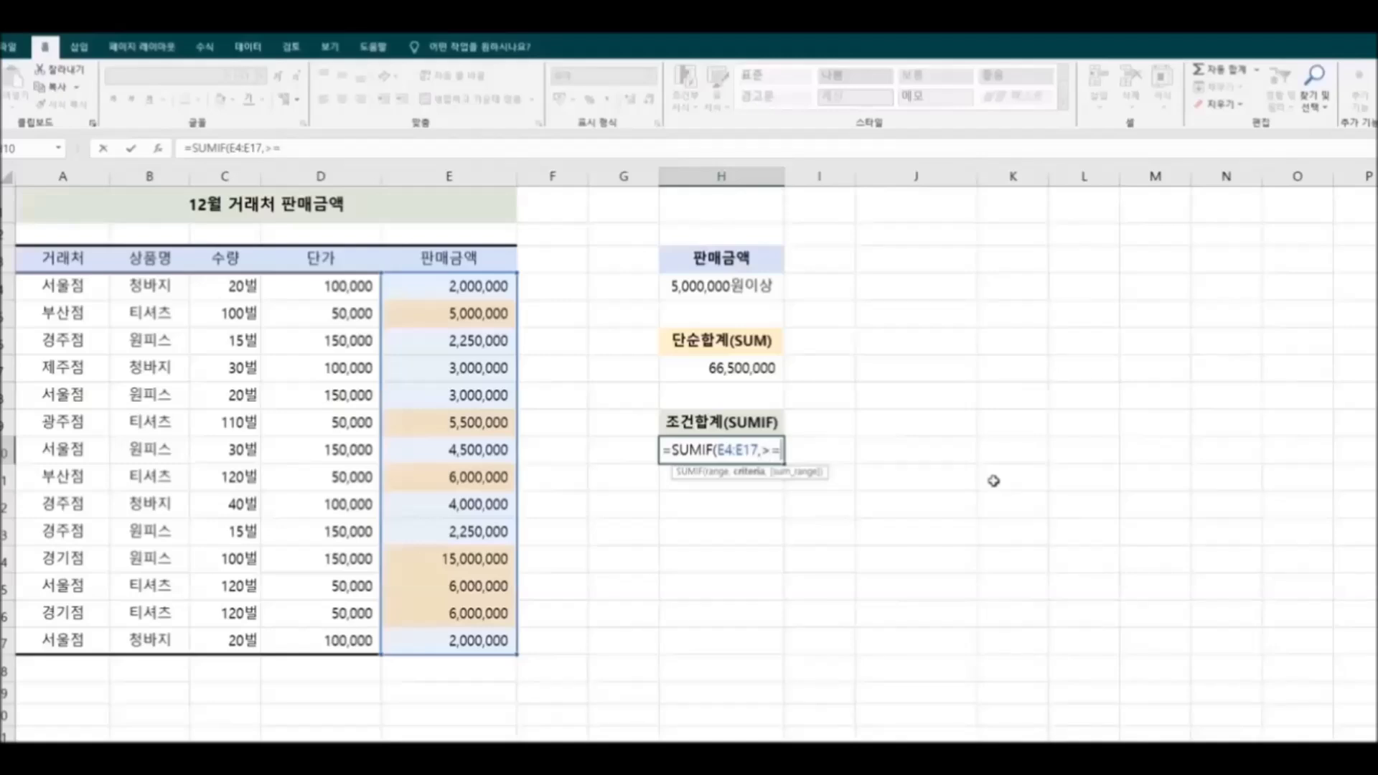
{"action": "type", "text": "5000000"}
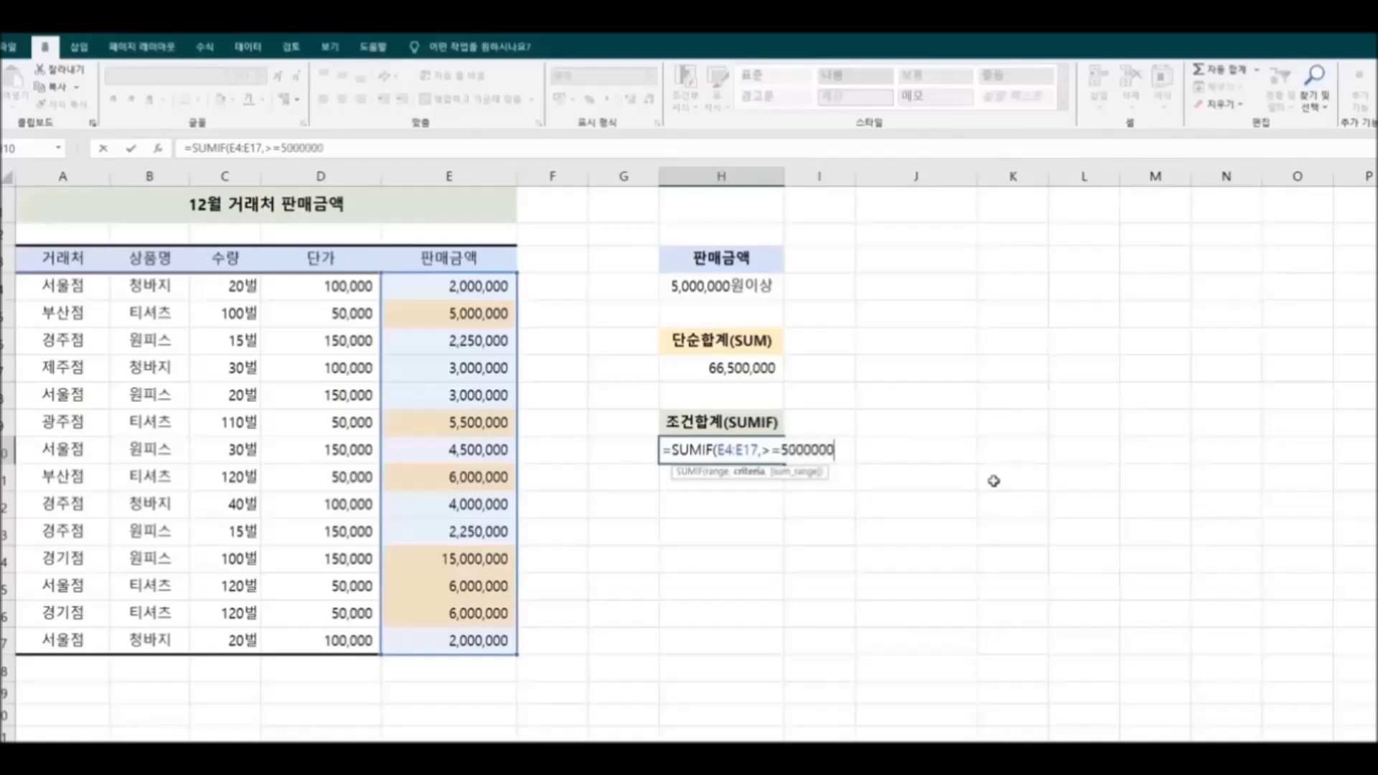
{"action": "type", "text": ")"}
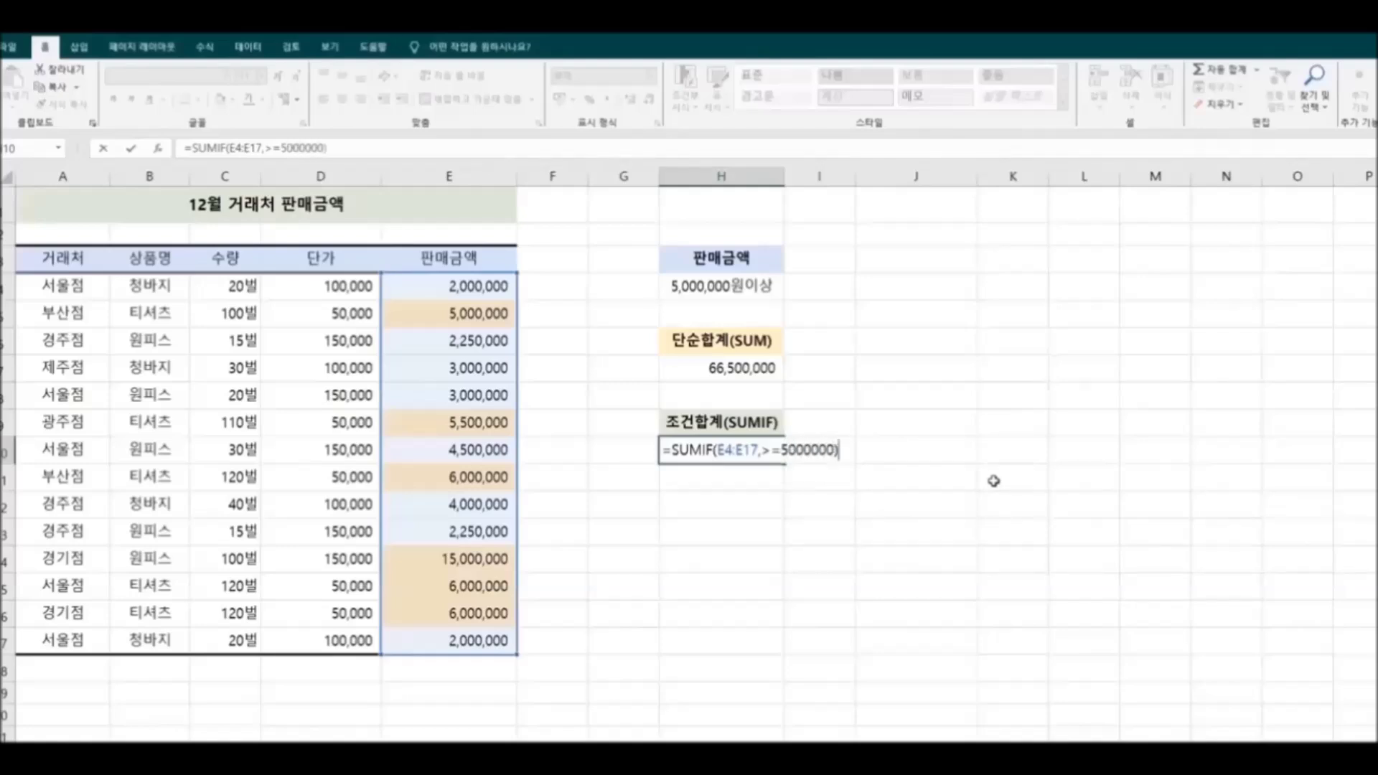
Enclose the criterion >=5000000 in double quotation marks and commit the SUMIF formula.
{"action": "key", "text": "Left"}
{"action": "key", "text": "Left"}
{"action": "key", "text": "Left"}
{"action": "key", "text": "Left"}
{"action": "key", "text": "Left"}
{"action": "key", "text": "Left"}
{"action": "key", "text": "Left"}
{"action": "key", "text": "Left"}
{"action": "key", "text": "Left"}
{"action": "key", "text": "Left"}
{"action": "type", "text": "\""}
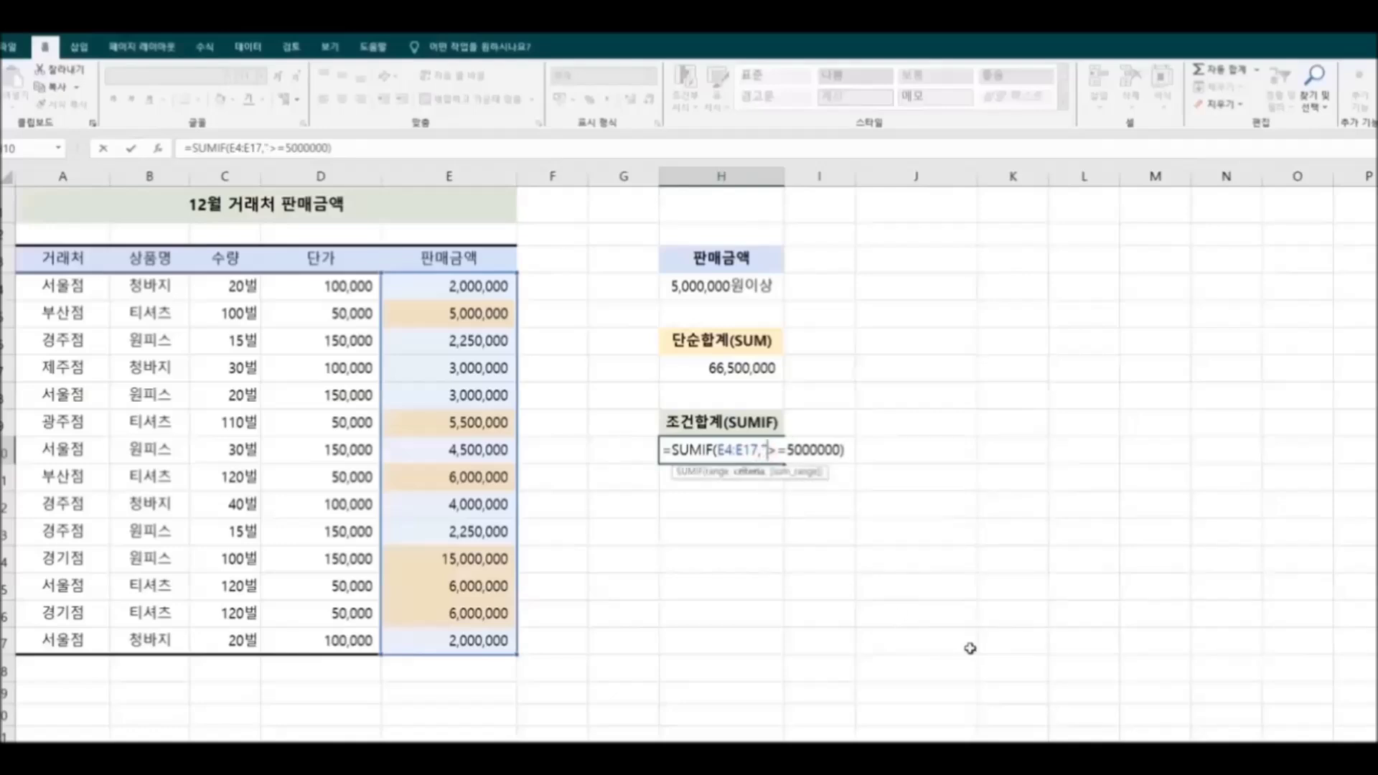
{"action": "key", "text": "Right"}
{"action": "key", "text": "Right"}
{"action": "key", "text": "Right"}
{"action": "type", "text": "\""}
{"action": "key", "text": "Return"}
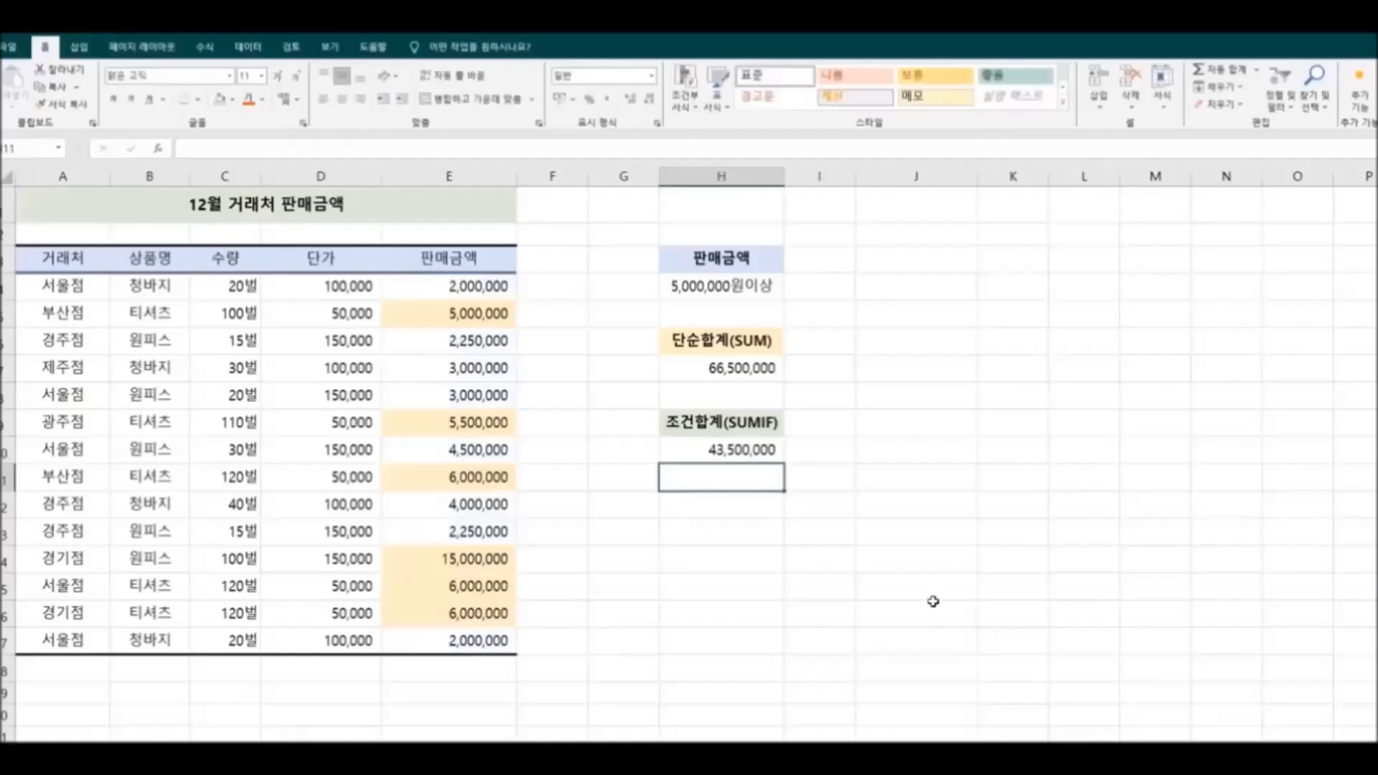
{"action": "left_click", "coordinate": [932, 602]}
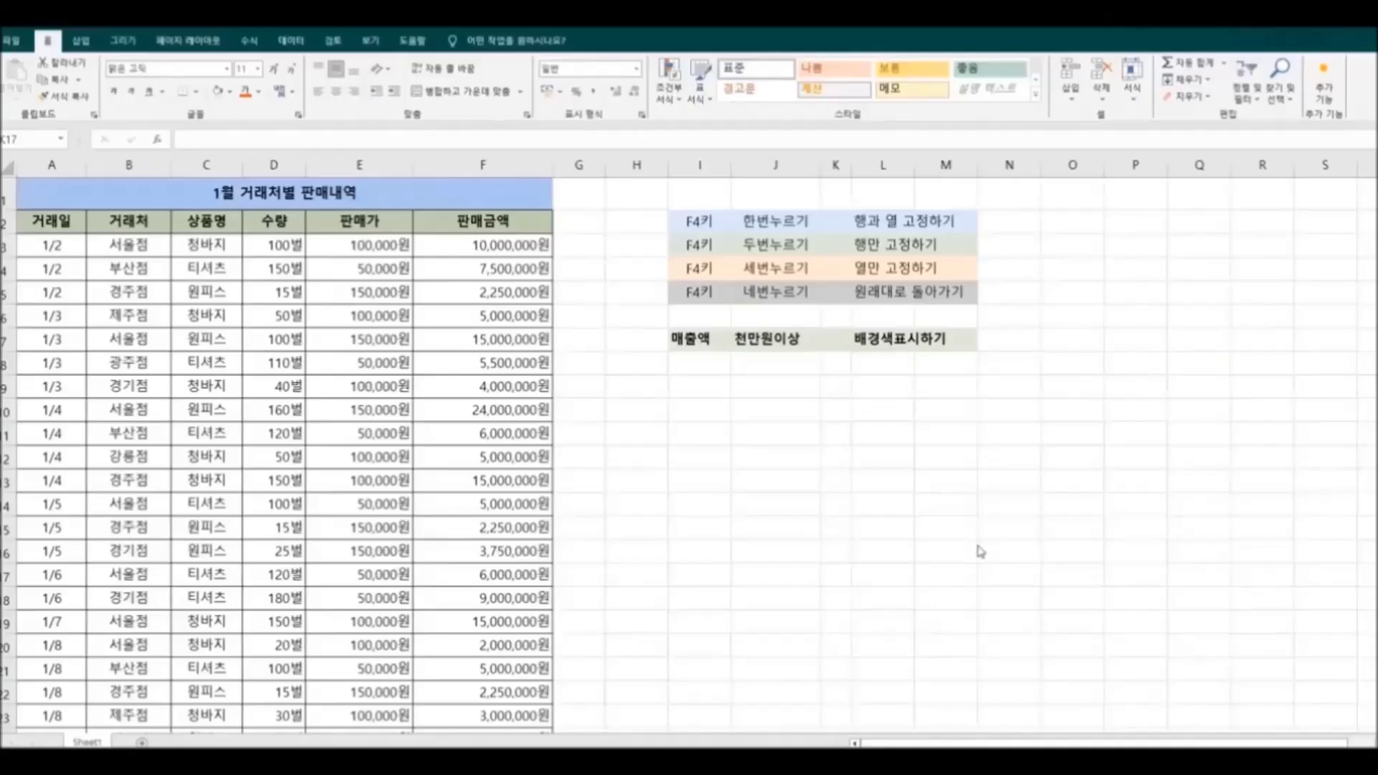
Select all data rows of the January sales table from A3 to F88, leaving out the title and header rows.
{"action": "left_click", "coordinate": [420, 429]}
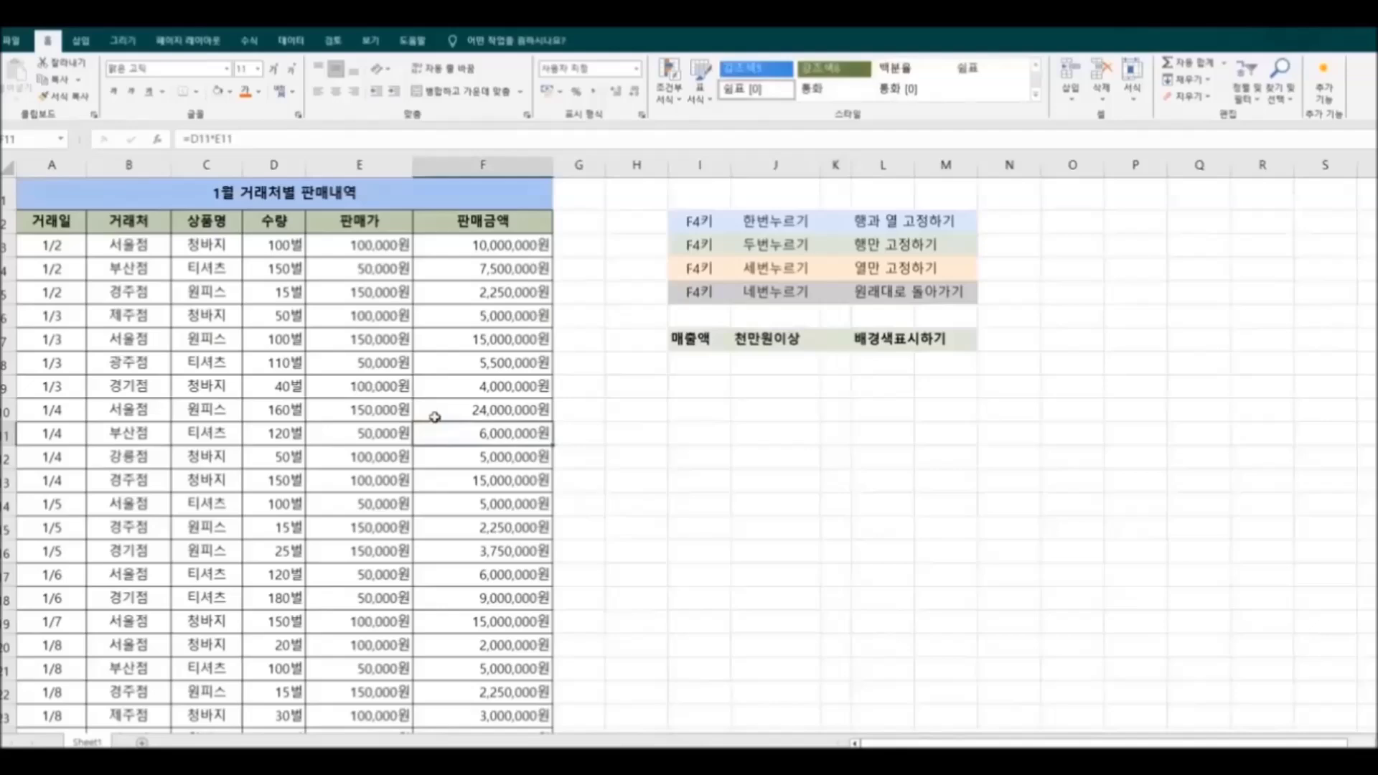
{"action": "scroll", "coordinate": [461, 474], "scroll_direction": "down", "scroll_amount": 7}
{"action": "scroll", "coordinate": [463, 474], "scroll_direction": "down", "scroll_amount": 16}
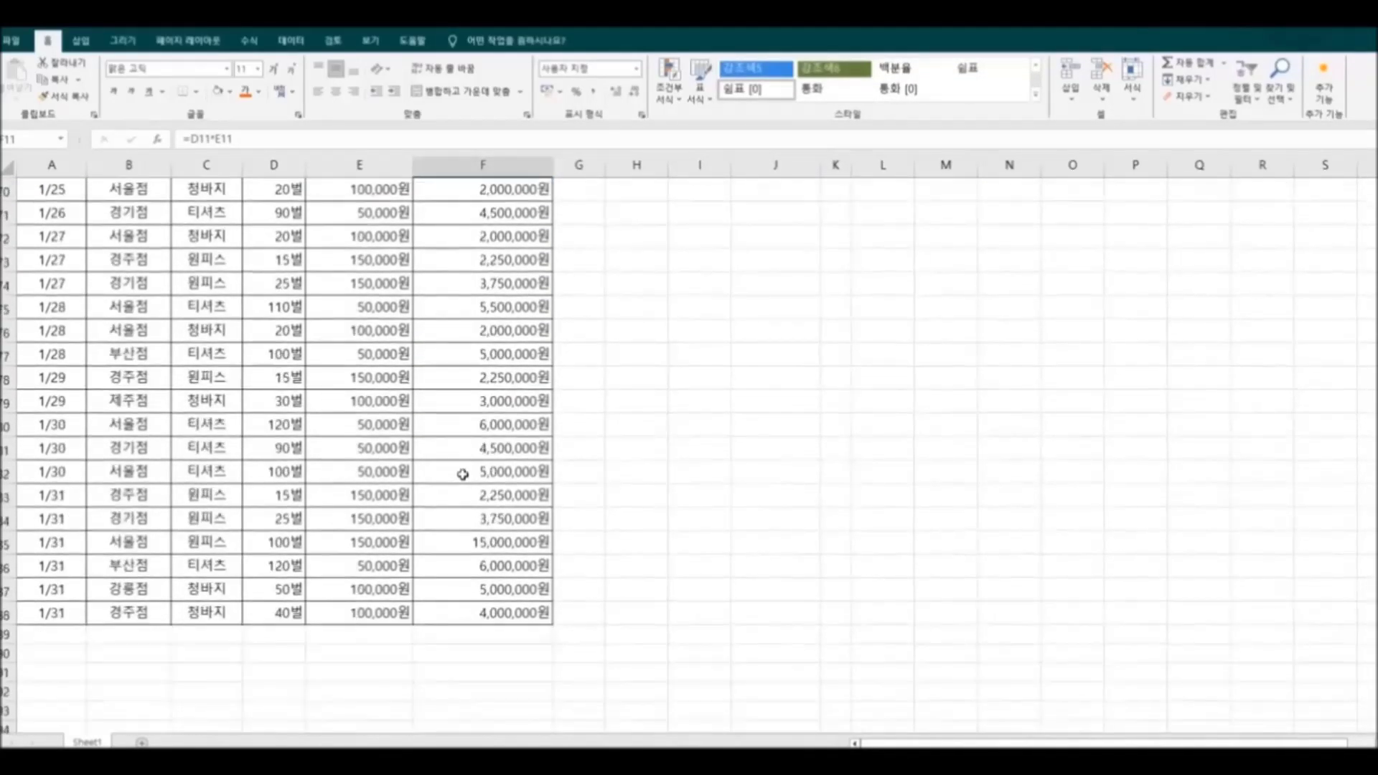
{"action": "scroll", "coordinate": [463, 474], "scroll_direction": "up", "scroll_amount": 18}
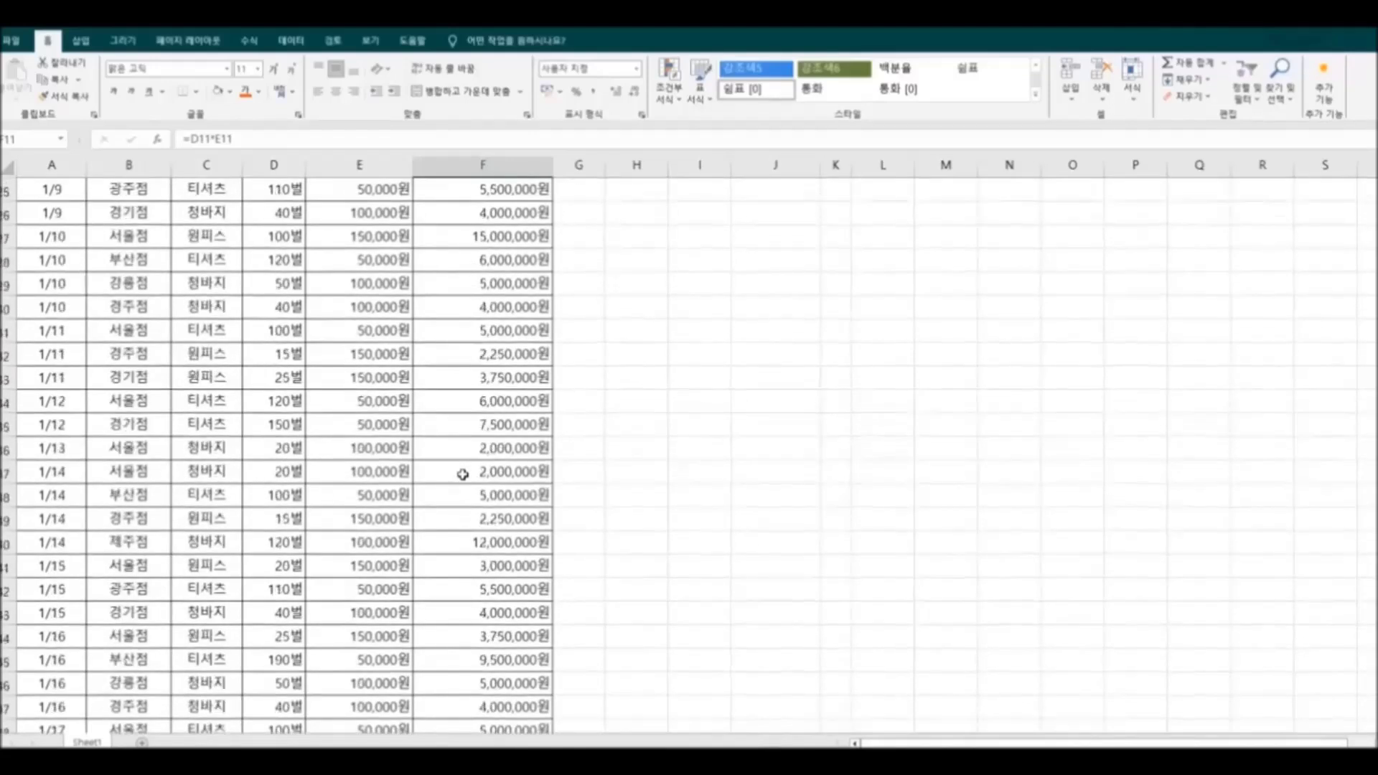
{"action": "scroll", "coordinate": [463, 474], "scroll_direction": "up", "scroll_amount": 5}
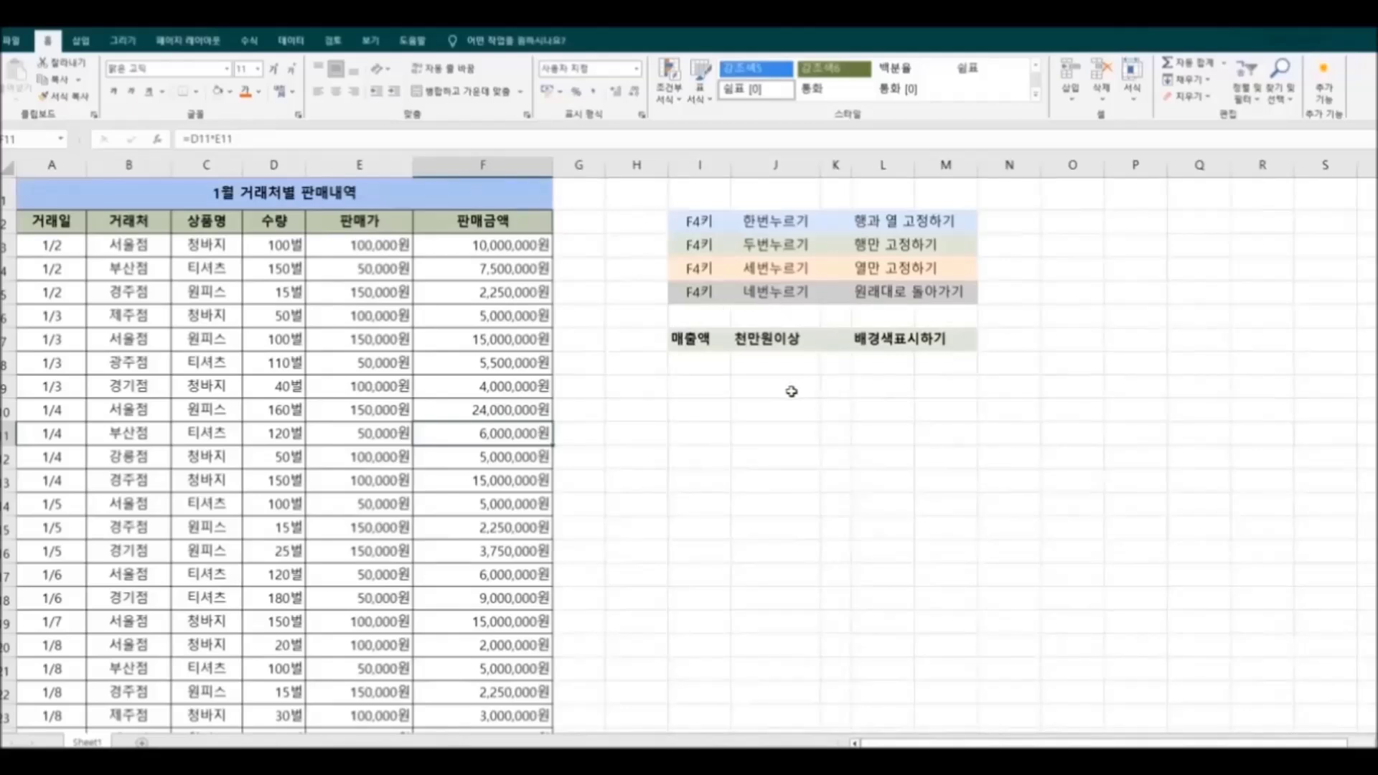
{"action": "left_click", "coordinate": [55, 246]}
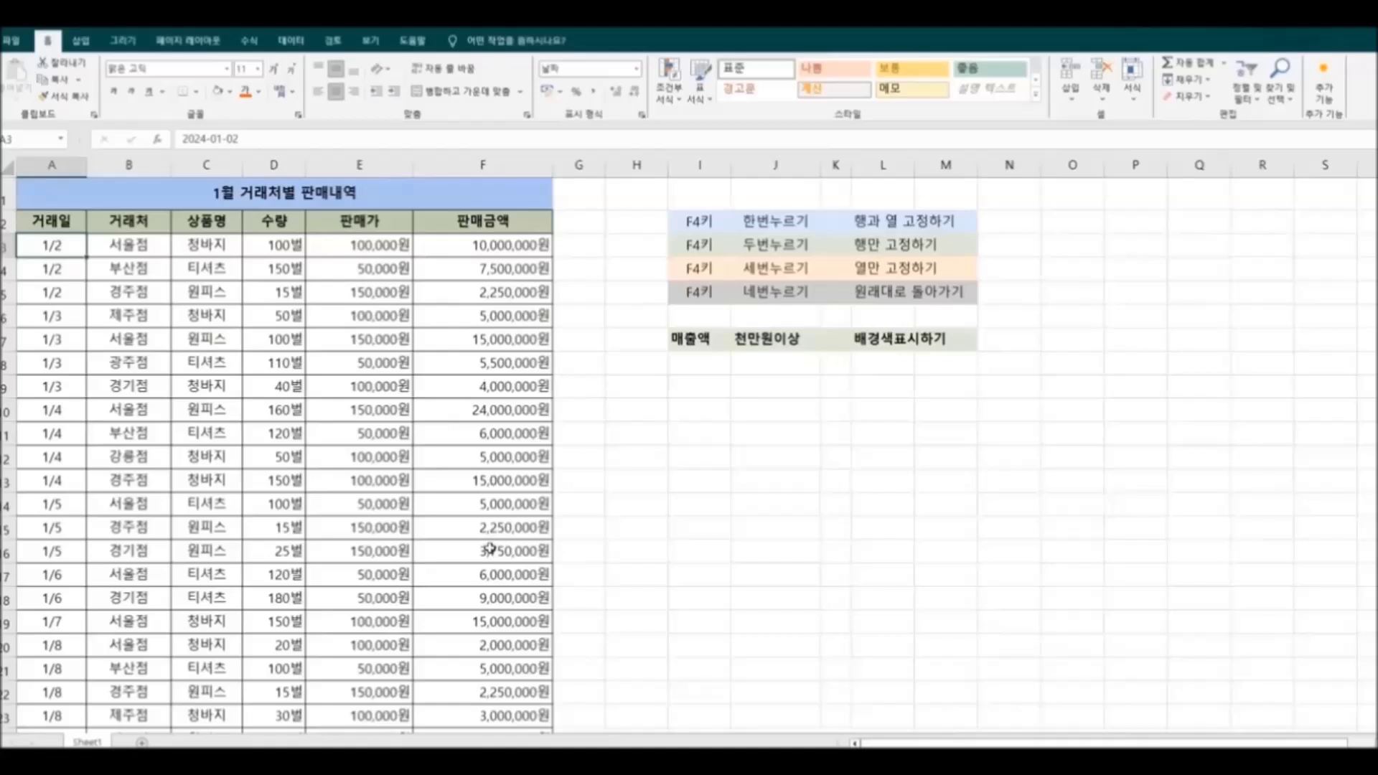
{"action": "key", "text": "ctrl+a"}
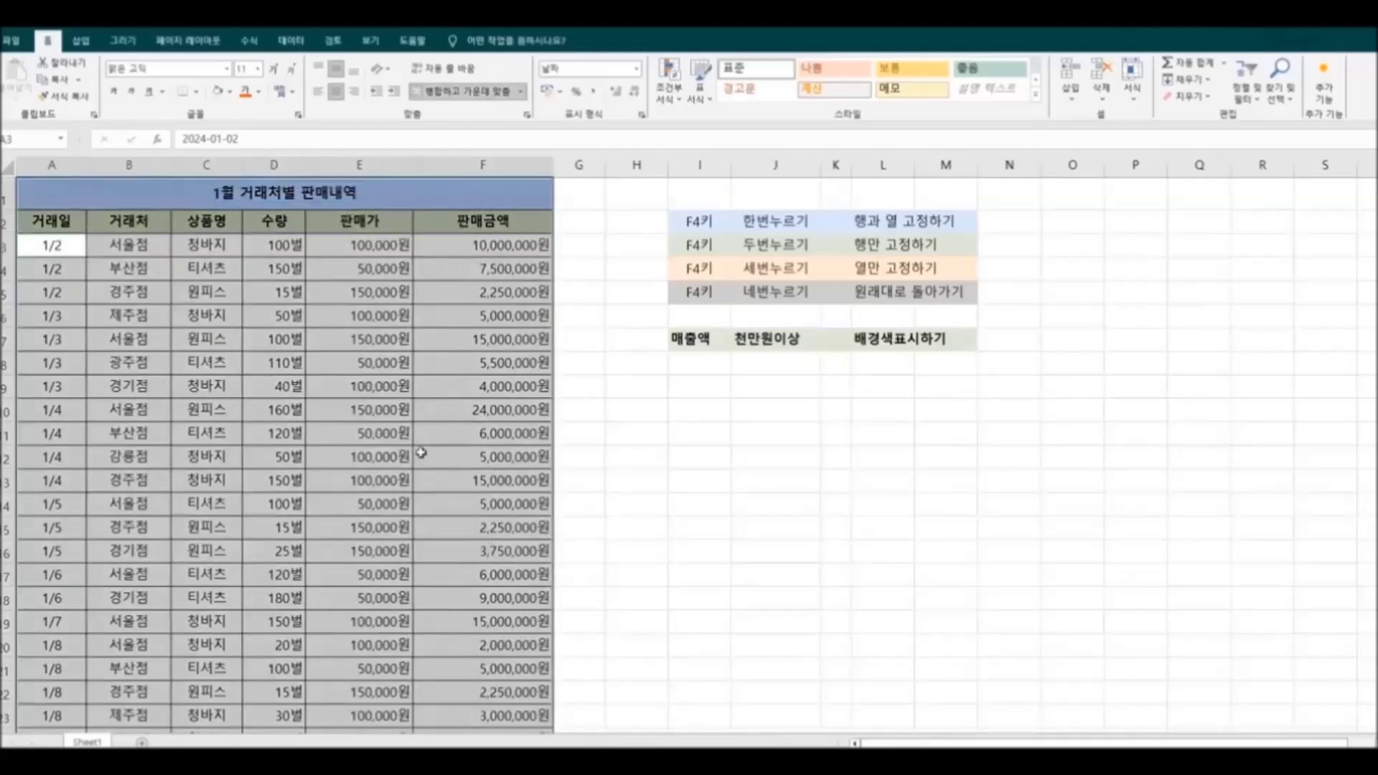
{"action": "scroll", "coordinate": [421, 453], "scroll_direction": "down", "scroll_amount": 7}
{"action": "scroll", "coordinate": [402, 444], "scroll_direction": "up", "scroll_amount": 7}
{"action": "left_click_drag", "start_coordinate": [61, 223], "coordinate": [470, 224]}
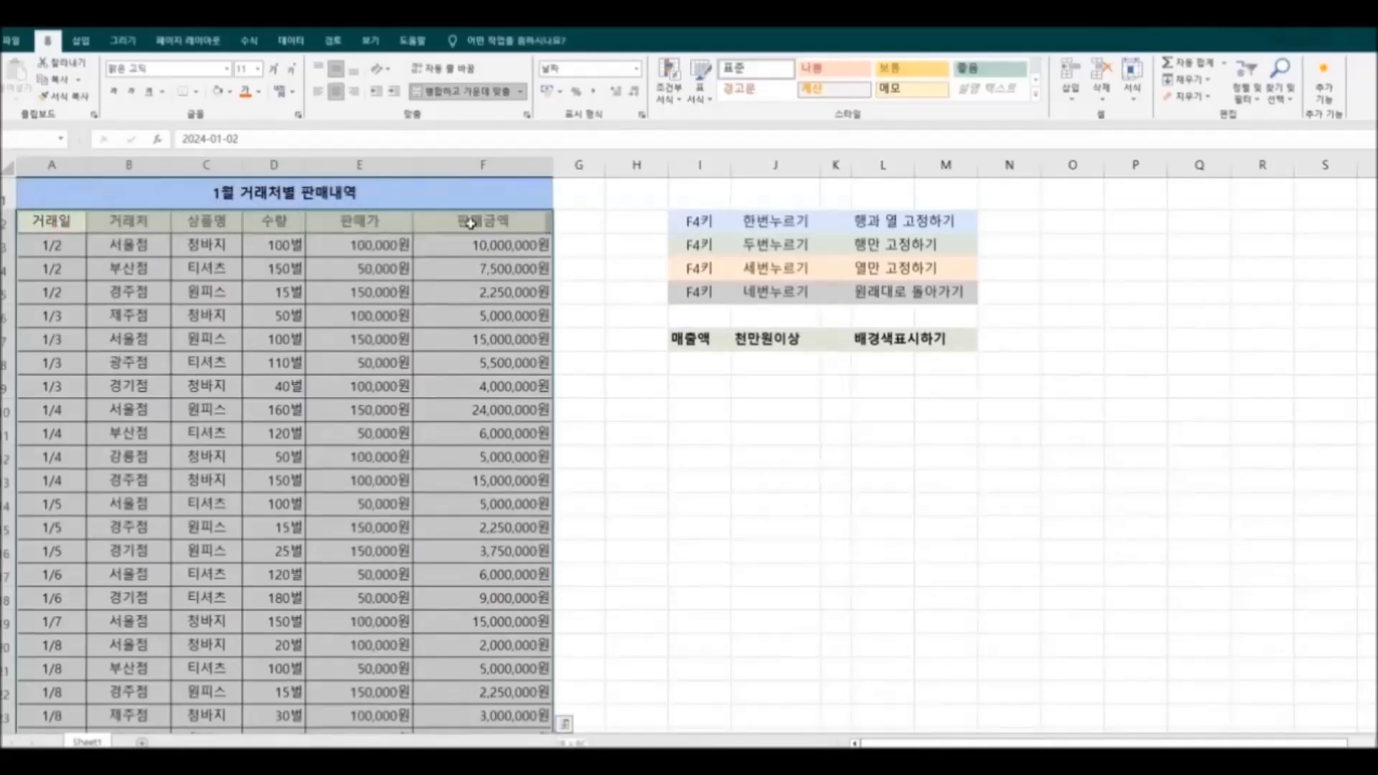
{"action": "key", "text": "Down"}
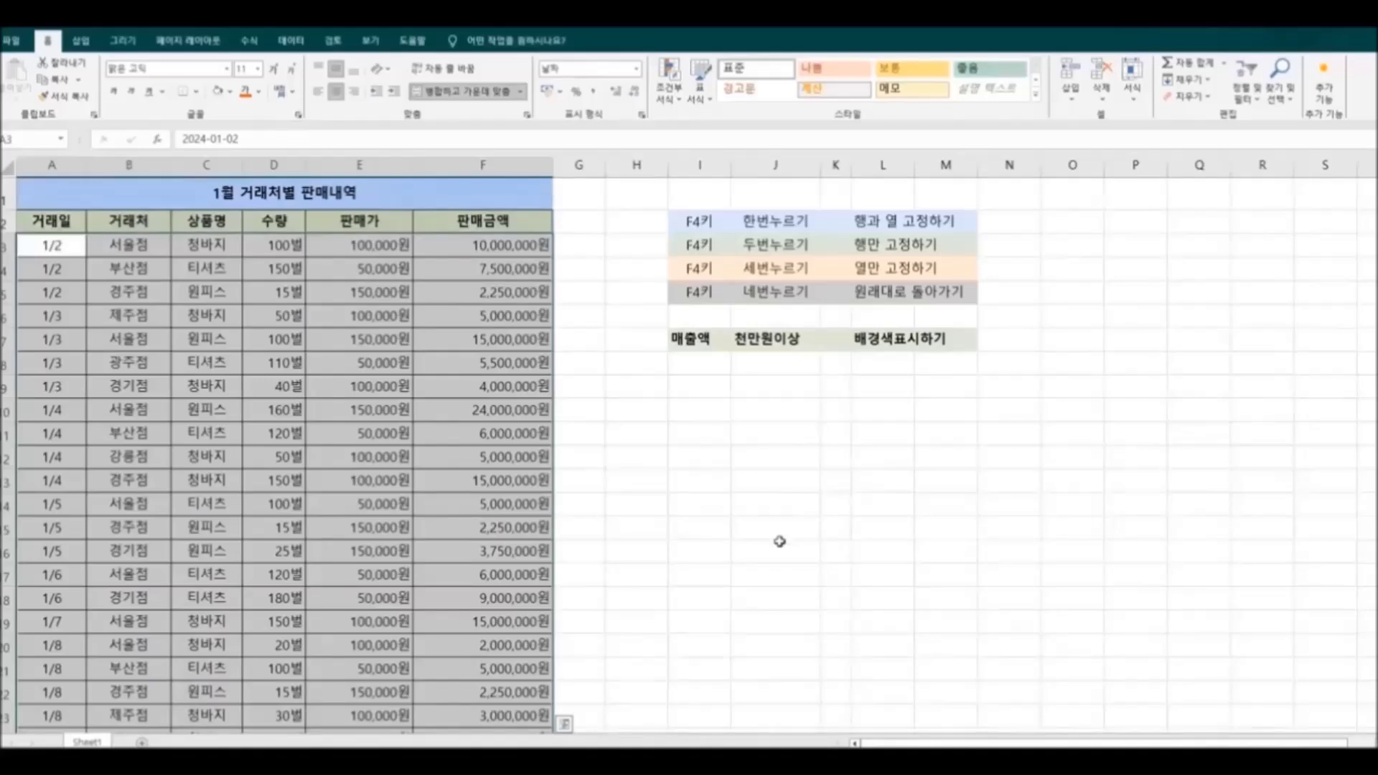
Create a new formula-based conditional formatting rule for the selected rows with the formula =$F3>=10000000.
{"action": "left_click", "coordinate": [670, 92]}
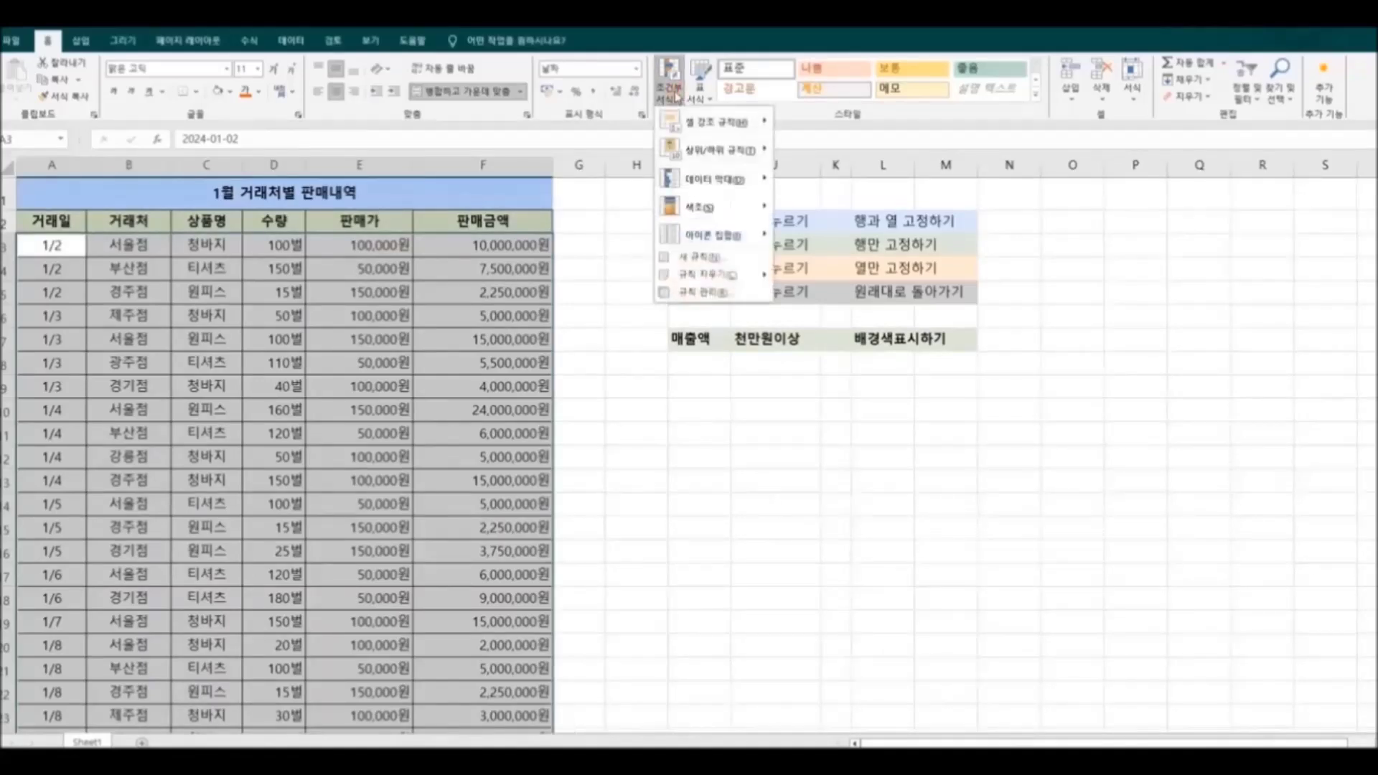
{"action": "left_click", "coordinate": [765, 258]}
{"action": "left_click_drag", "start_coordinate": [690, 320], "coordinate": [783, 386]}
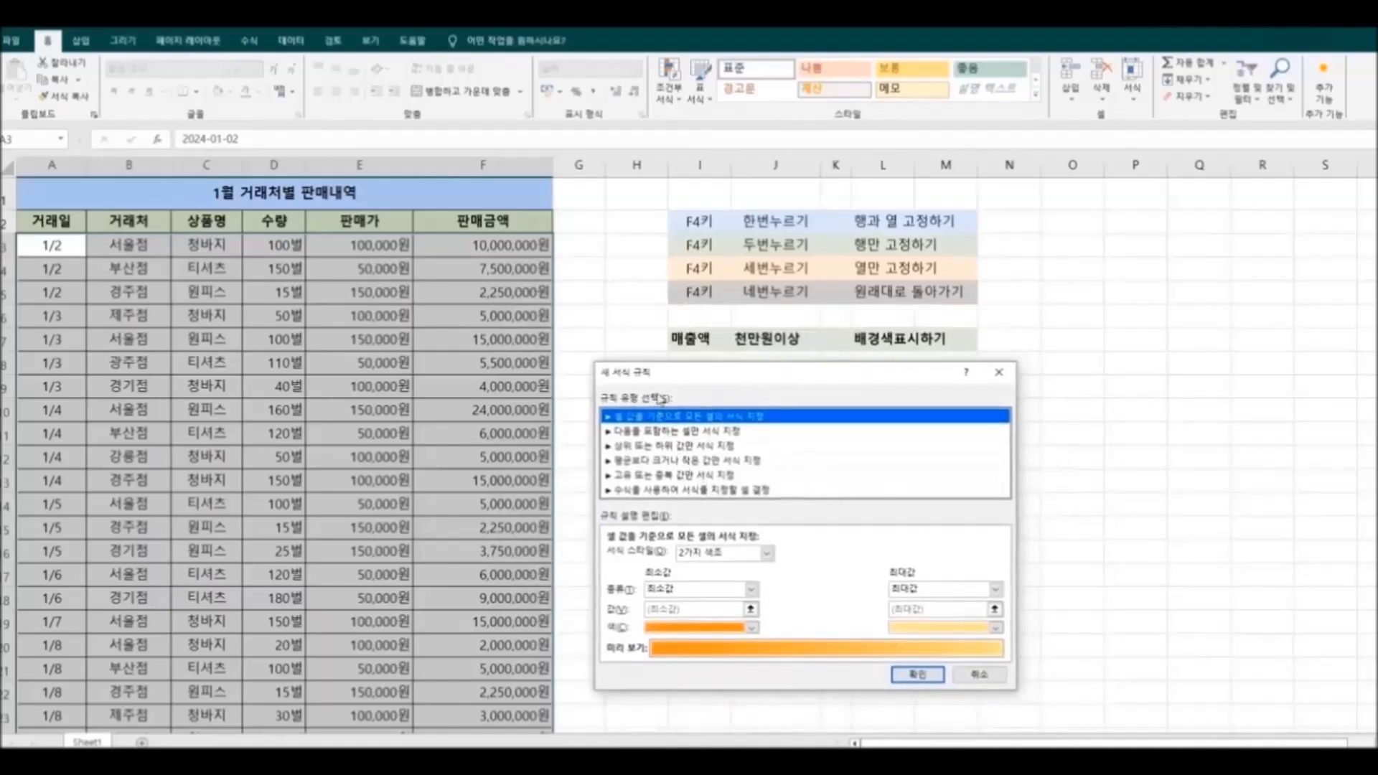
{"action": "left_click", "coordinate": [705, 491]}
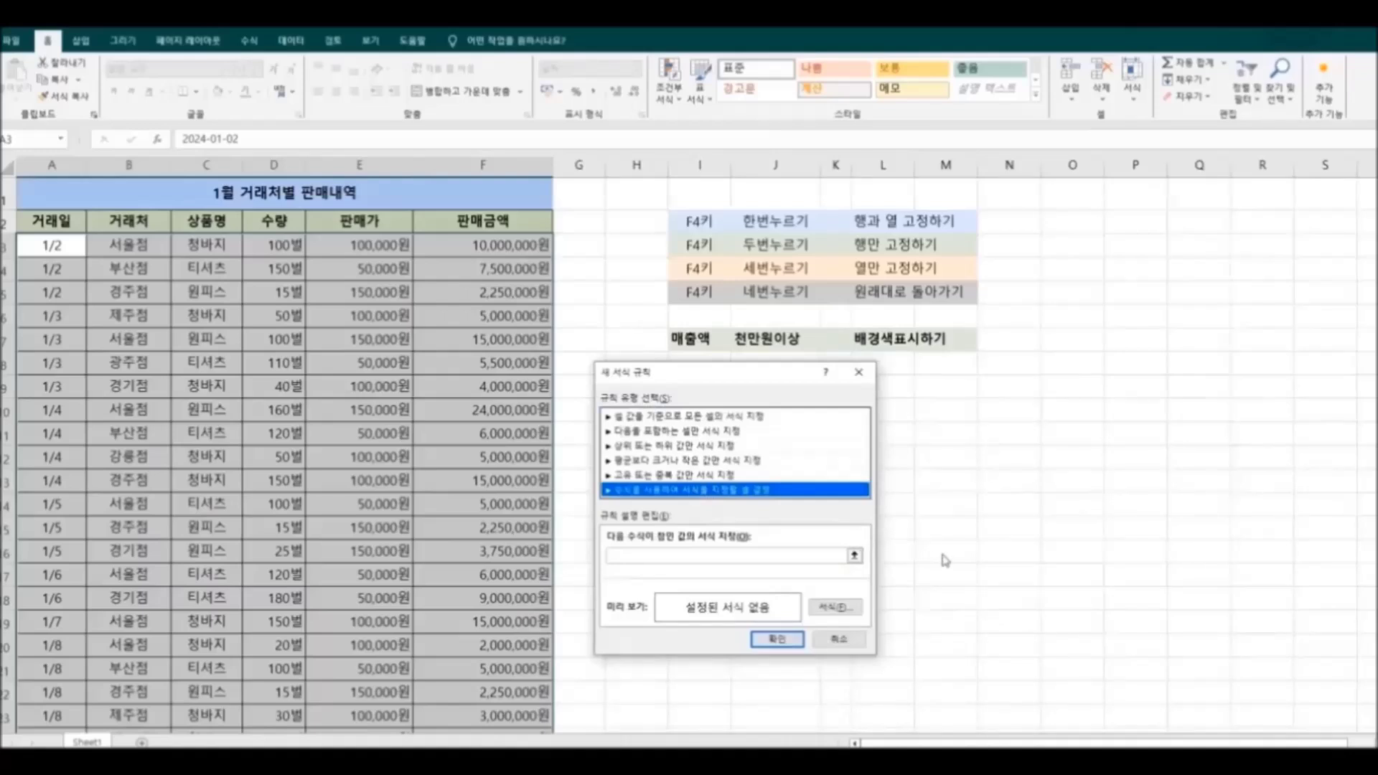
{"action": "left_click", "coordinate": [621, 557]}
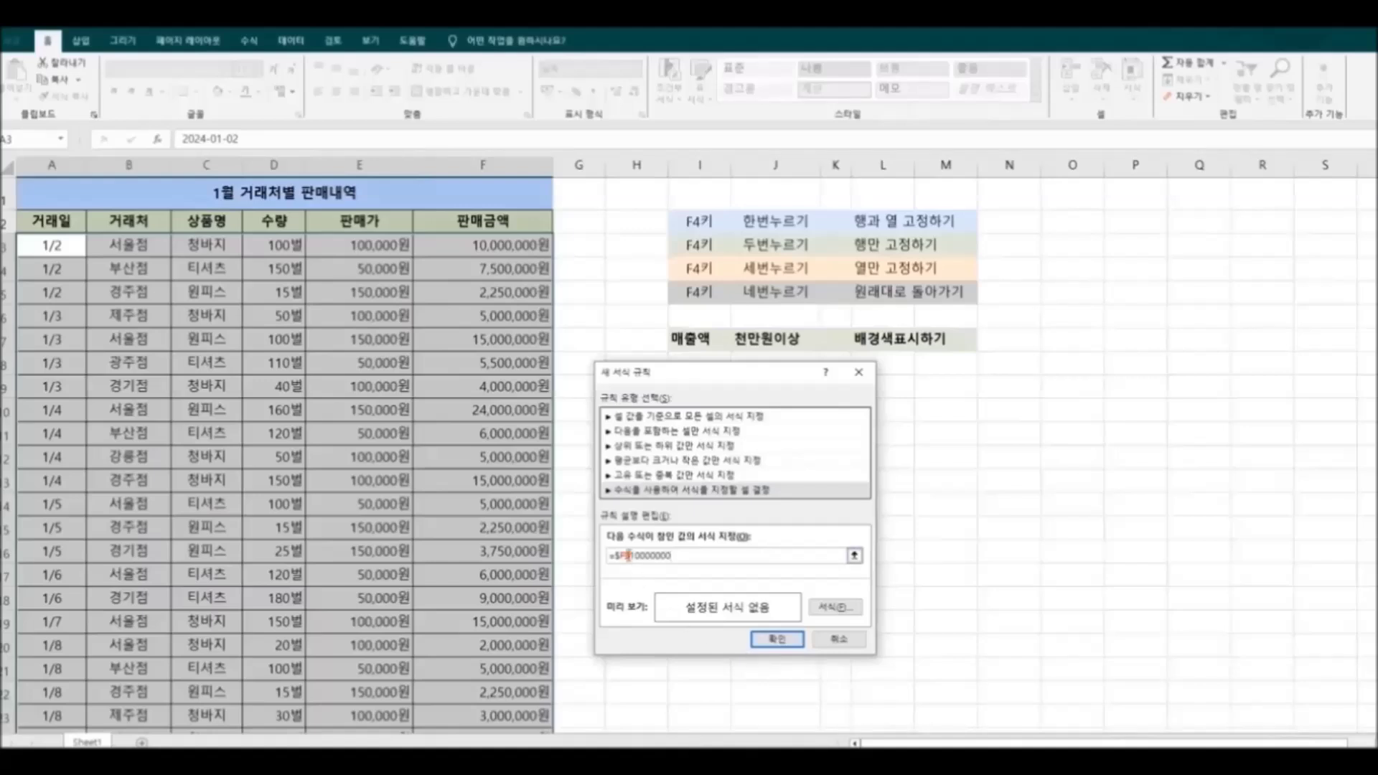
{"action": "type", "text": "1"}
{"action": "type", "text": ">="}
{"action": "type", "text": "="}
{"action": "left_click", "coordinate": [730, 559]}
Give the rule a light gold background fill and apply it to the selected table rows.
{"action": "left_click", "coordinate": [843, 611]}
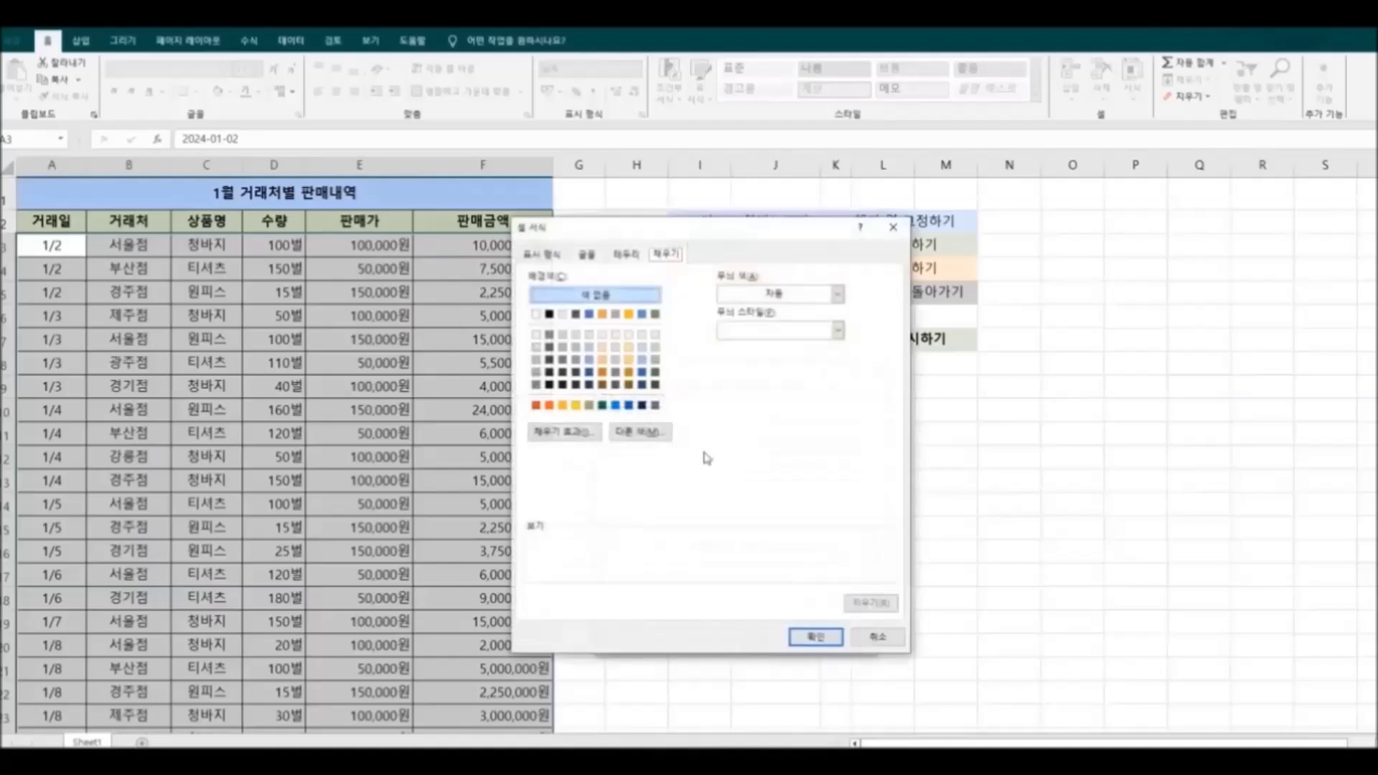
{"action": "left_click", "coordinate": [632, 335]}
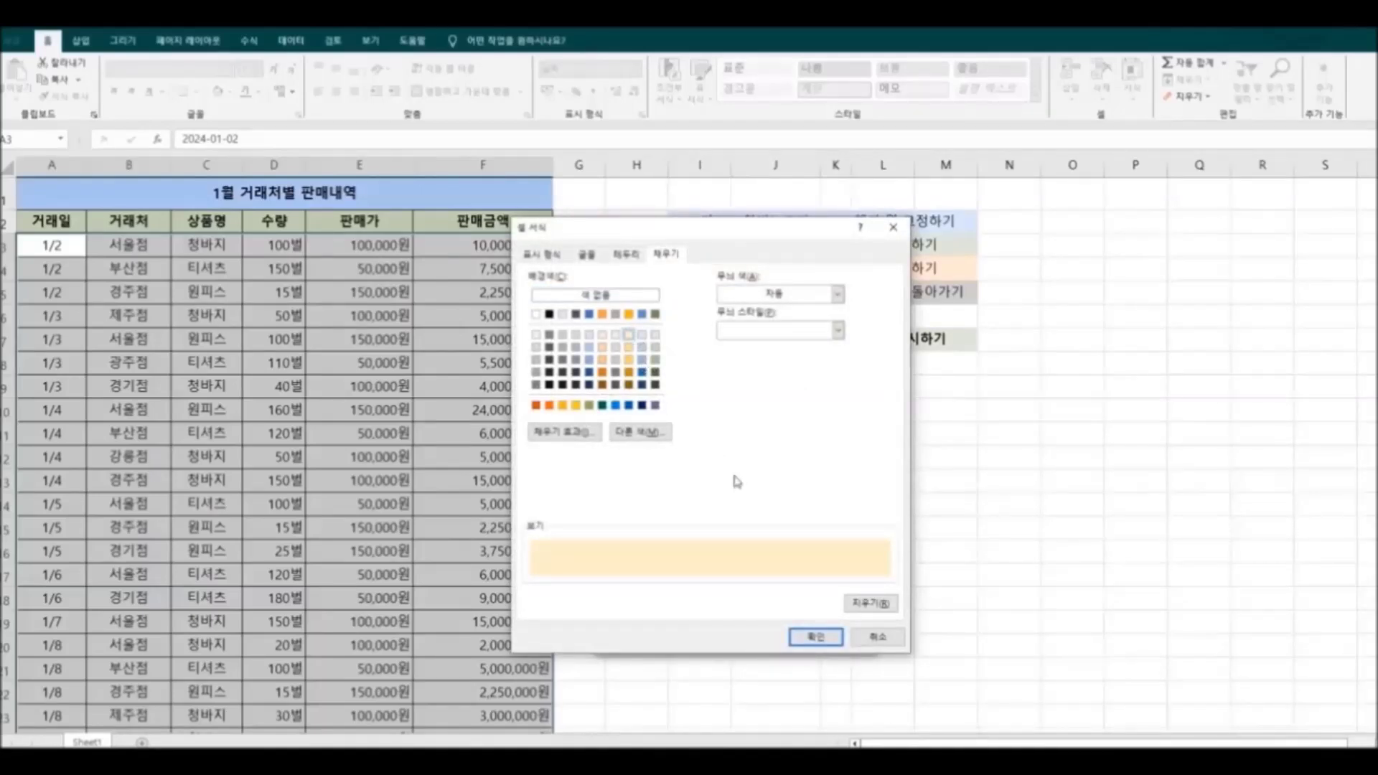
{"action": "left_click", "coordinate": [796, 644]}
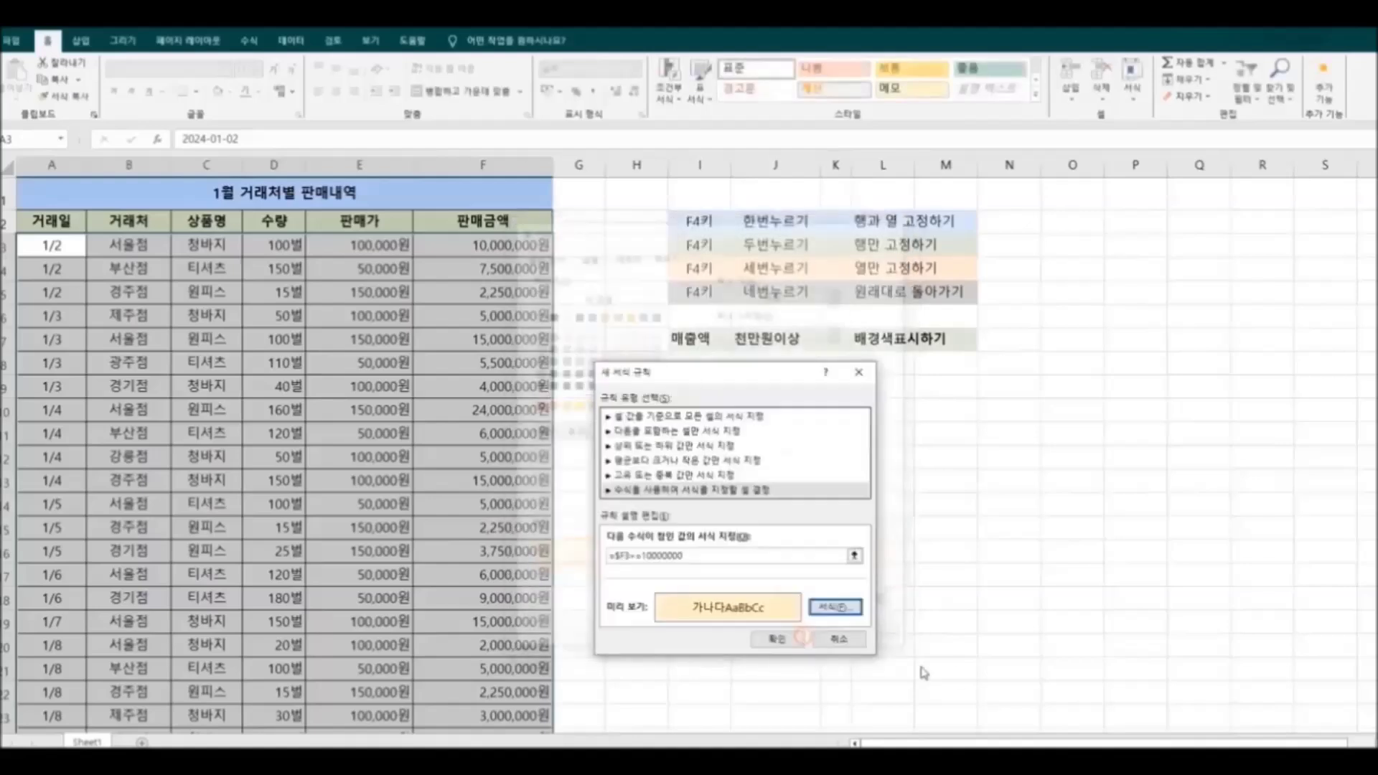
{"action": "left_click", "coordinate": [793, 638]}
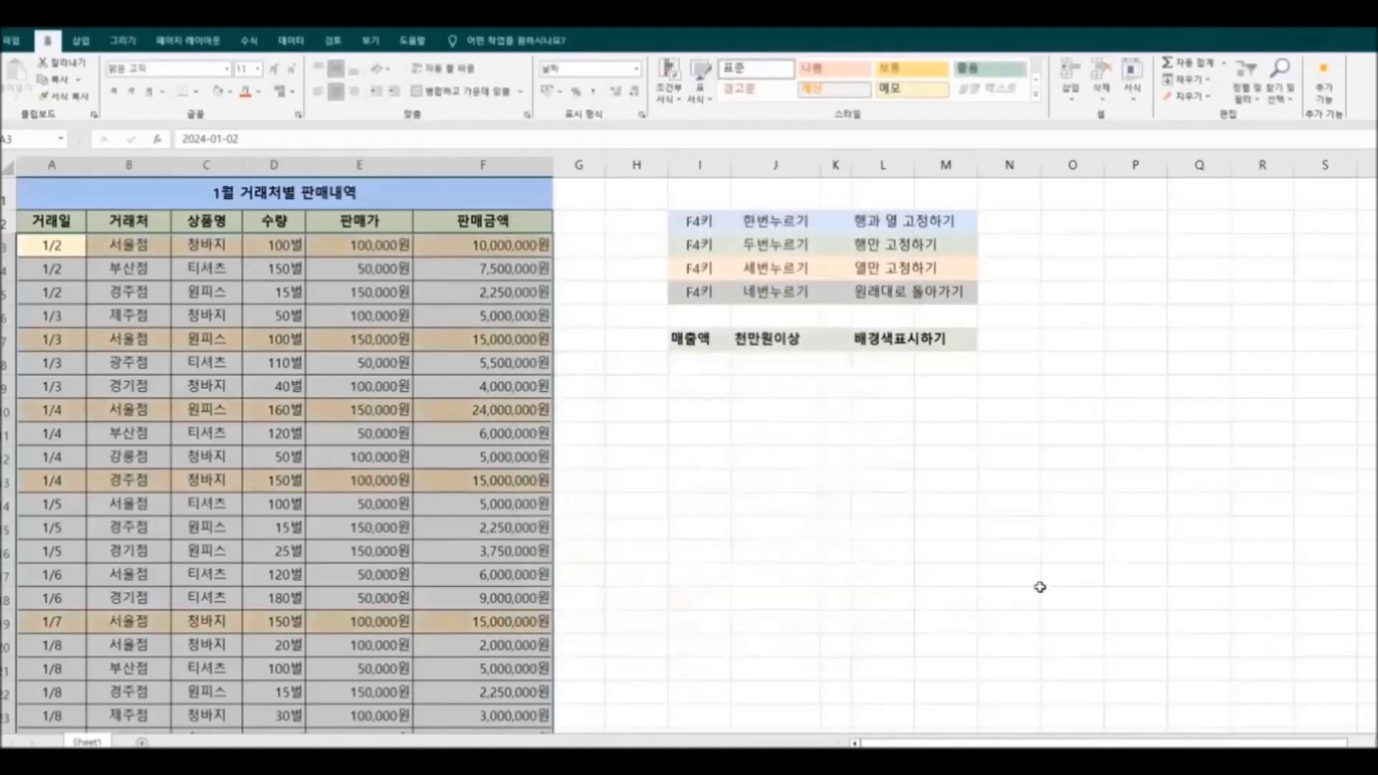
{"action": "left_click", "coordinate": [1044, 583]}
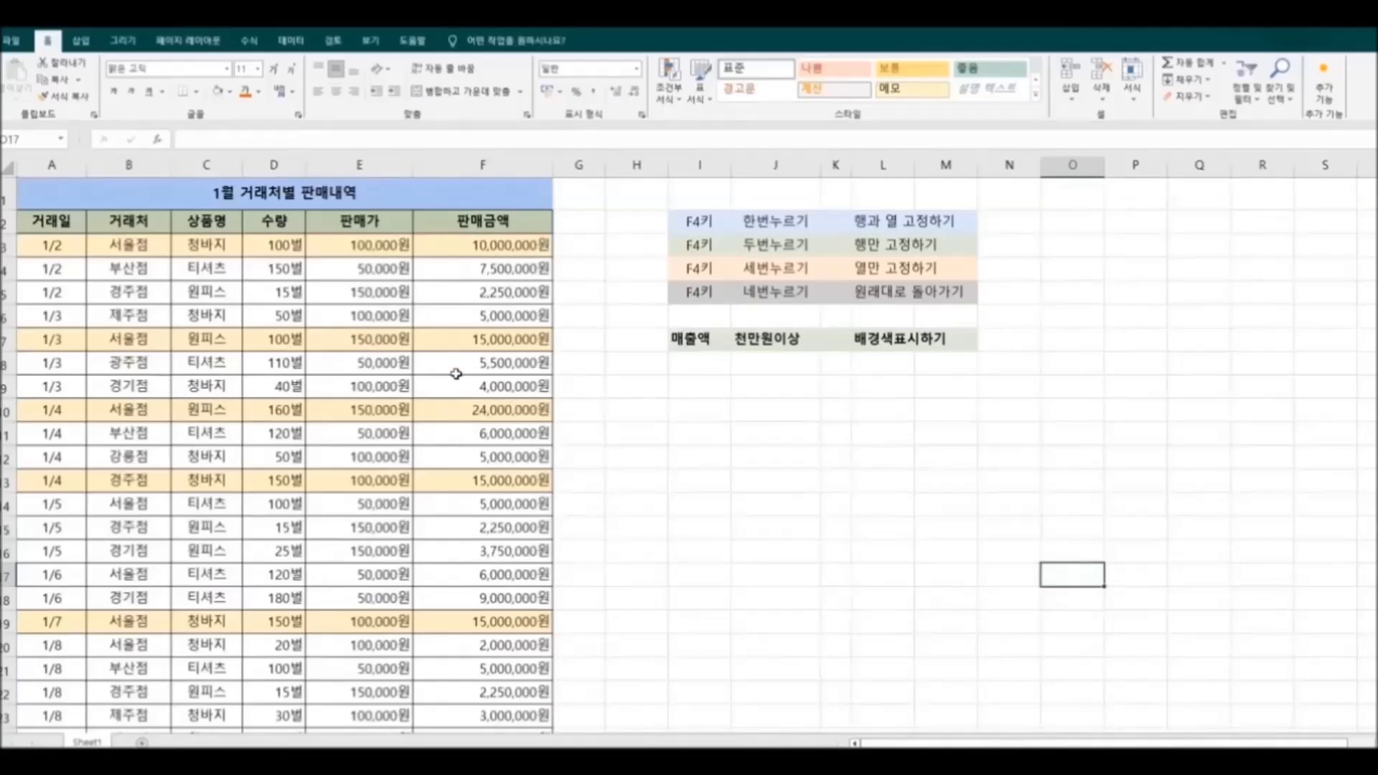
Look through the January sales table down to its last row to check which rows are highlighted.
{"action": "left_click", "coordinate": [438, 411]}
{"action": "scroll", "coordinate": [668, 474], "scroll_direction": "down", "scroll_amount": 5}
{"action": "scroll", "coordinate": [671, 475], "scroll_direction": "down", "scroll_amount": 11}
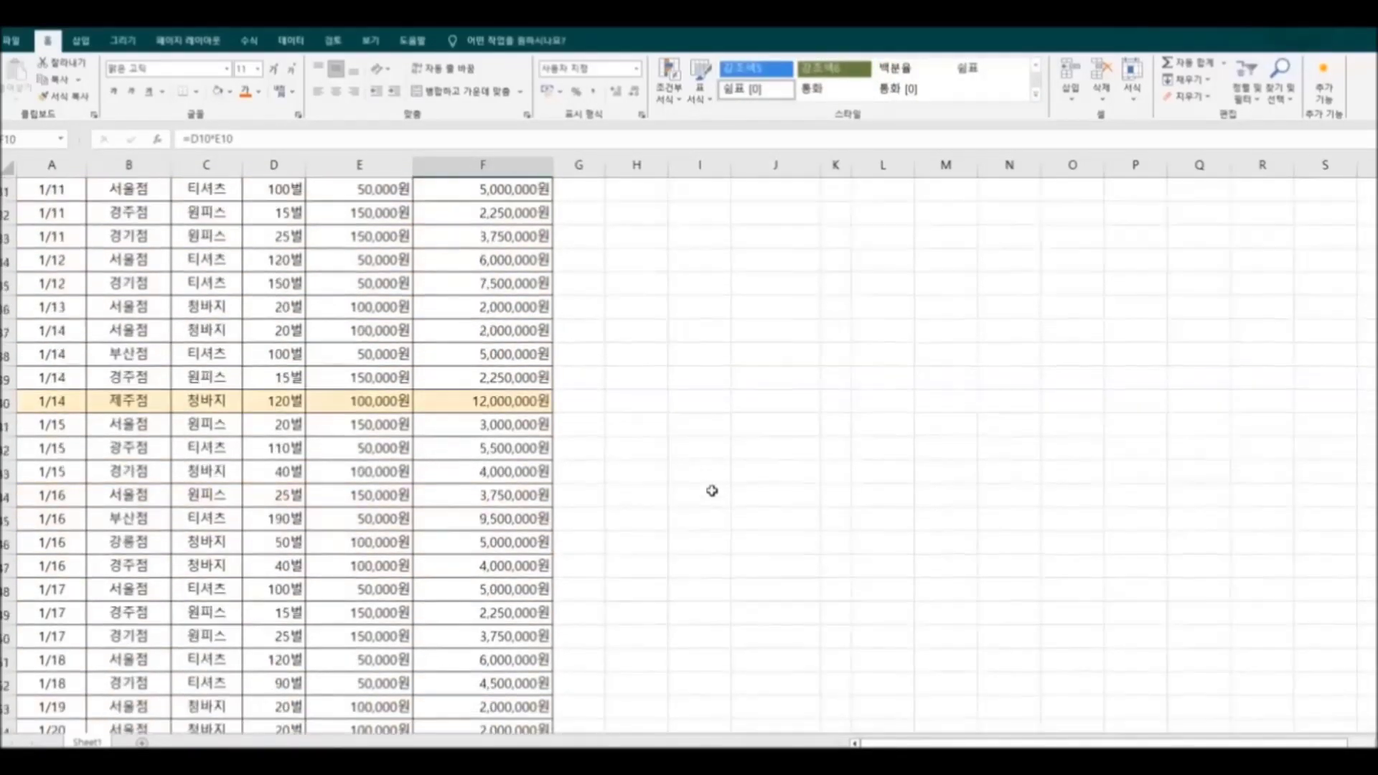
{"action": "scroll", "coordinate": [715, 492], "scroll_direction": "down", "scroll_amount": 4}
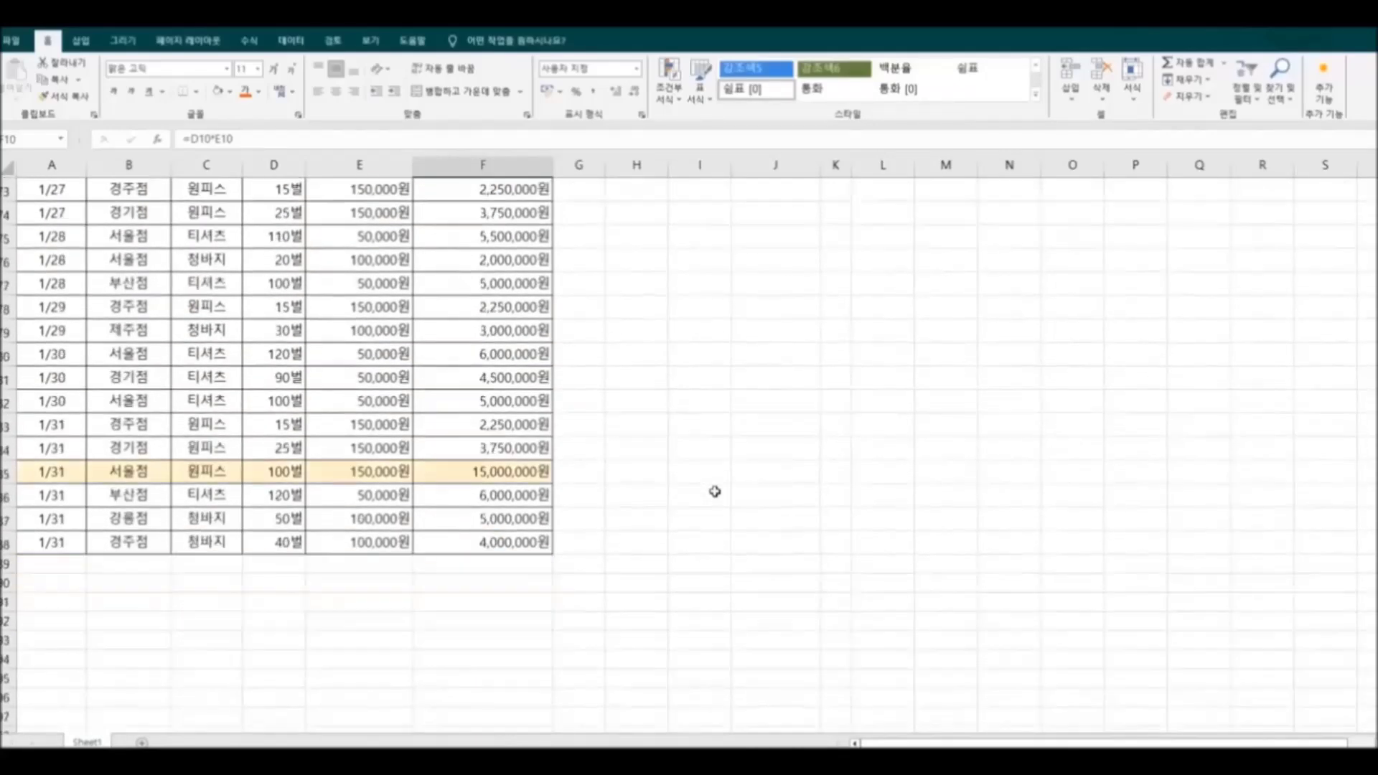
{"action": "scroll", "coordinate": [715, 493], "scroll_direction": "up", "scroll_amount": 18}
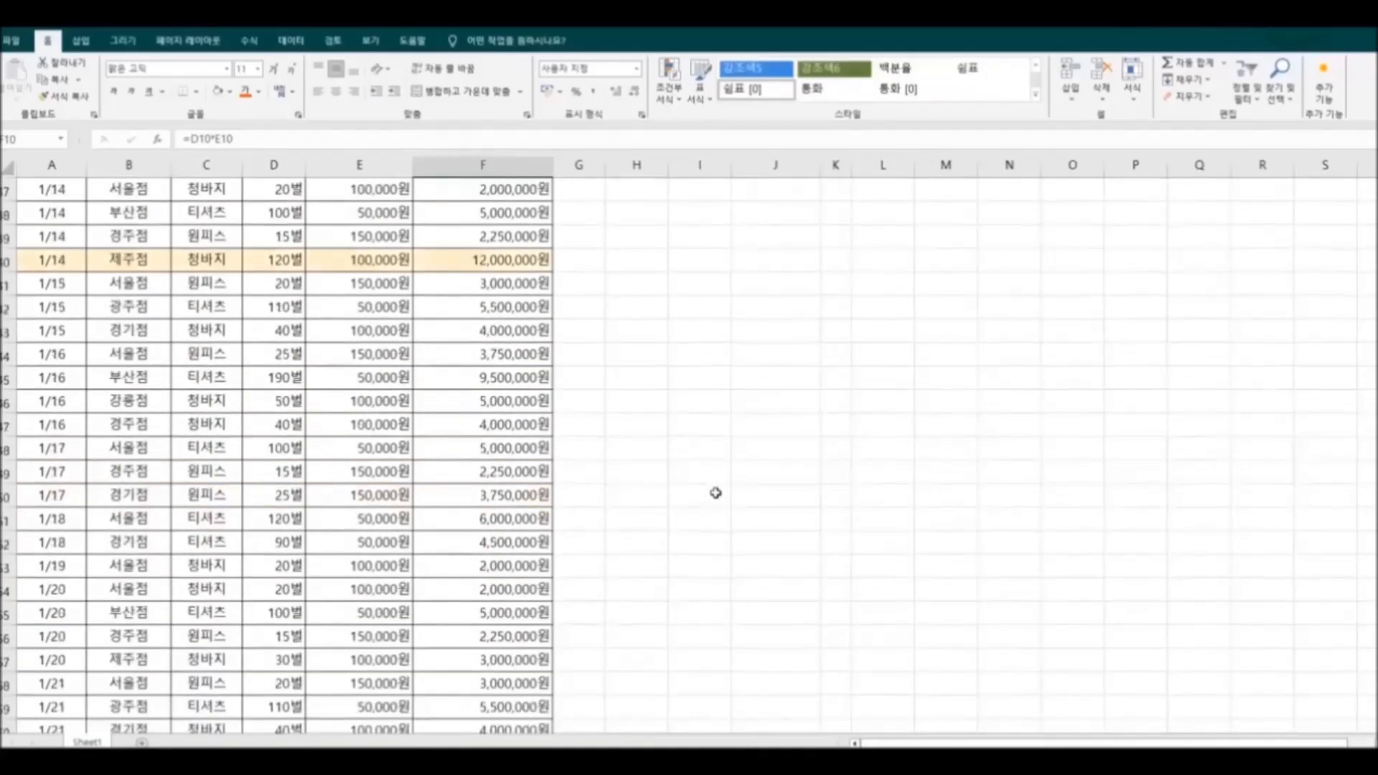
{"action": "scroll", "coordinate": [715, 493], "scroll_direction": "up", "scroll_amount": 2}
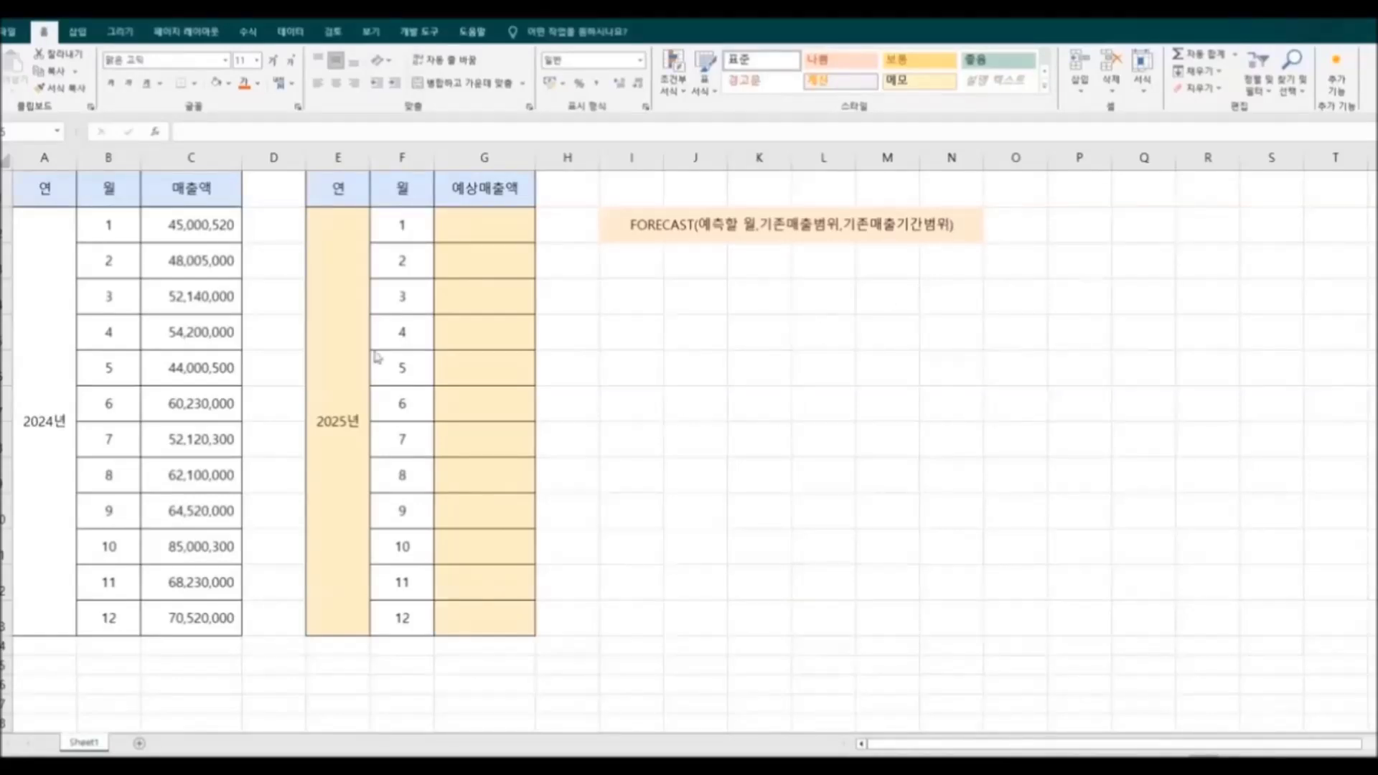
{"action": "left_click", "coordinate": [51, 255]}
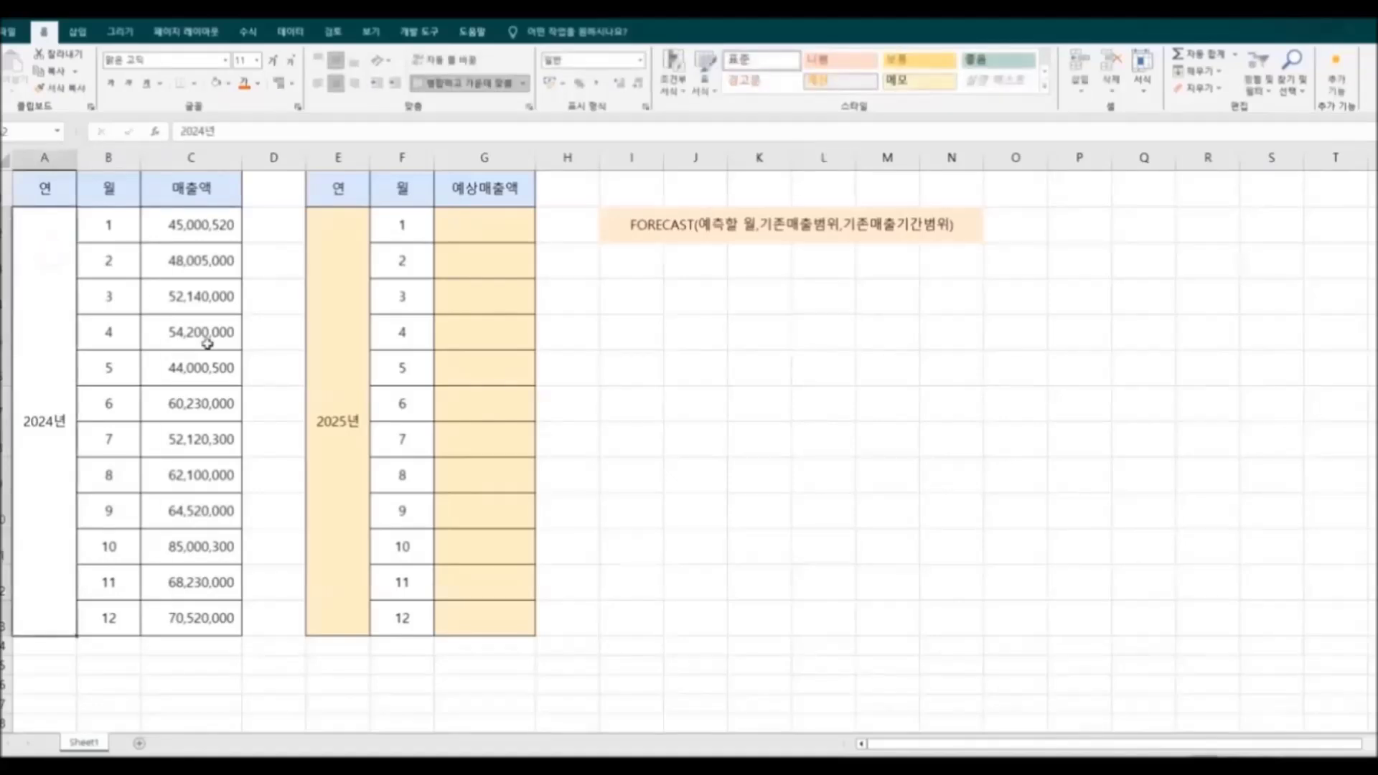
{"action": "left_click_drag", "start_coordinate": [207, 239], "coordinate": [231, 624]}
{"action": "left_click_drag", "start_coordinate": [480, 231], "coordinate": [508, 614]}
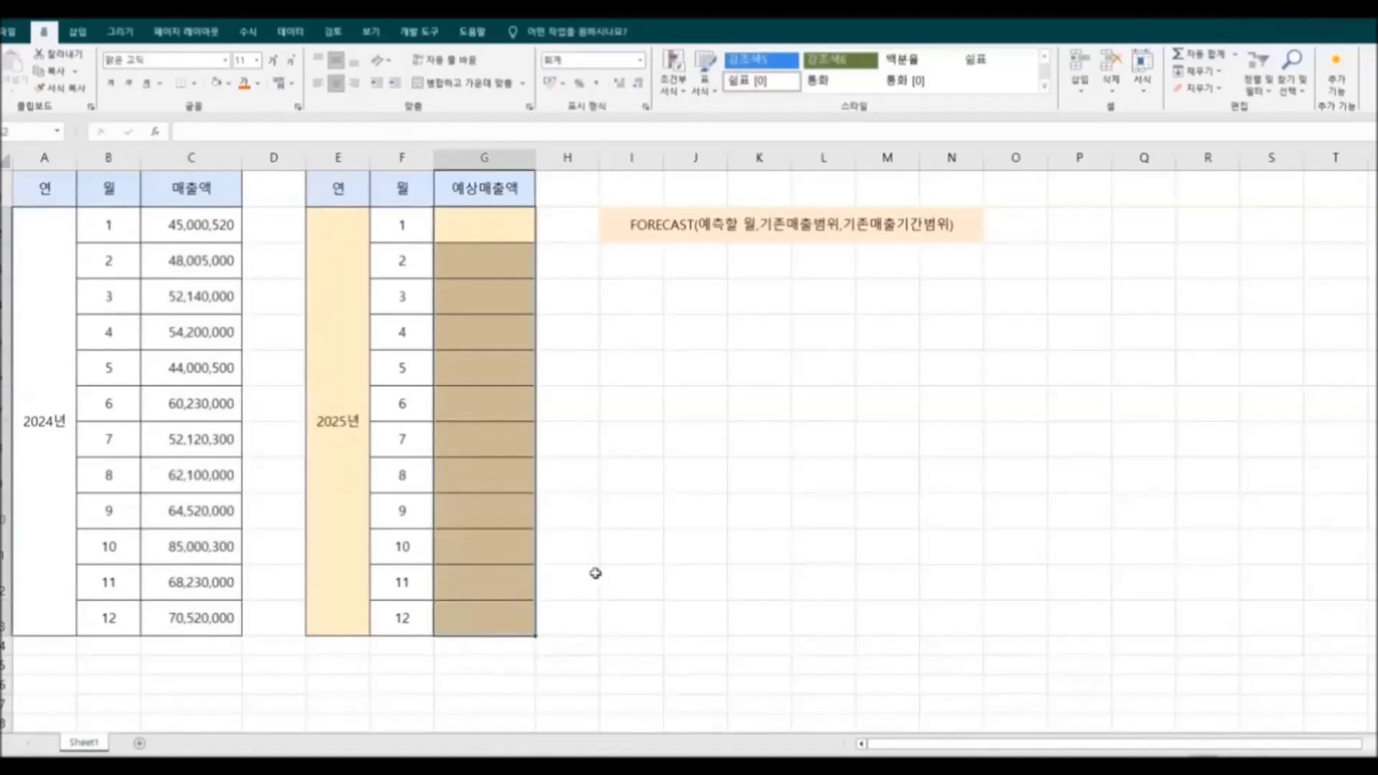
Start a FORECAST formula in G2 for January 2025, with F2 as the month to predict and the absolute 2024 sales range $C$2:$C$13.
{"action": "left_click", "coordinate": [485, 221]}
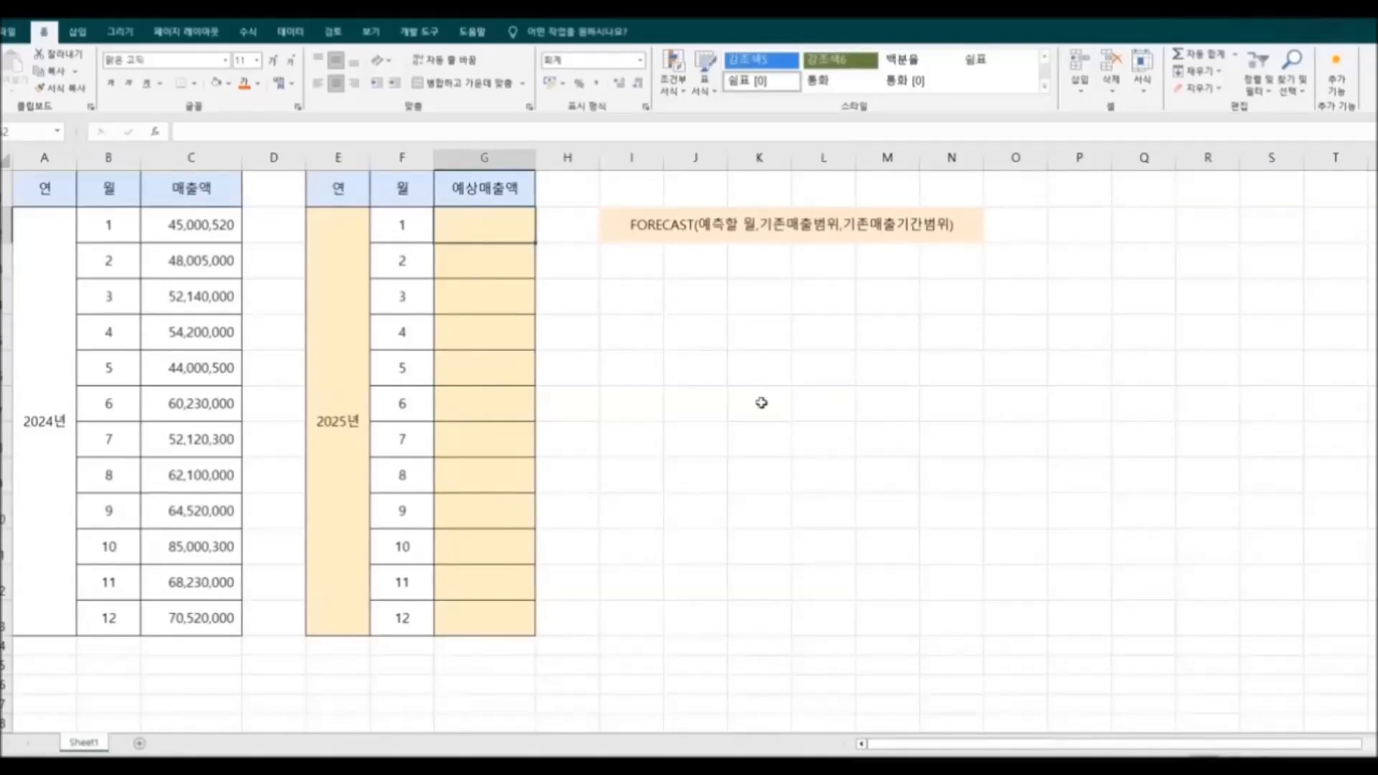
{"action": "type", "text": "=FOR"}
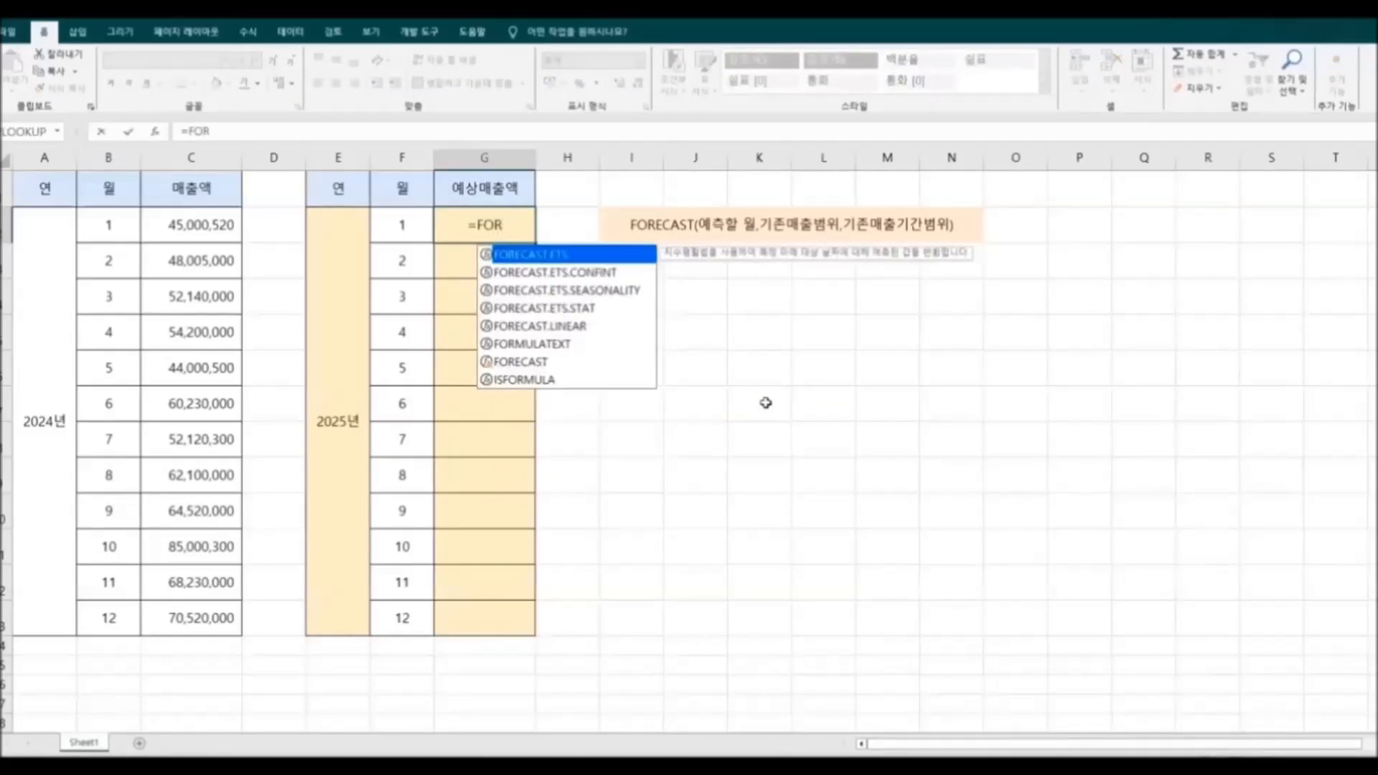
{"action": "double_click", "coordinate": [538, 361]}
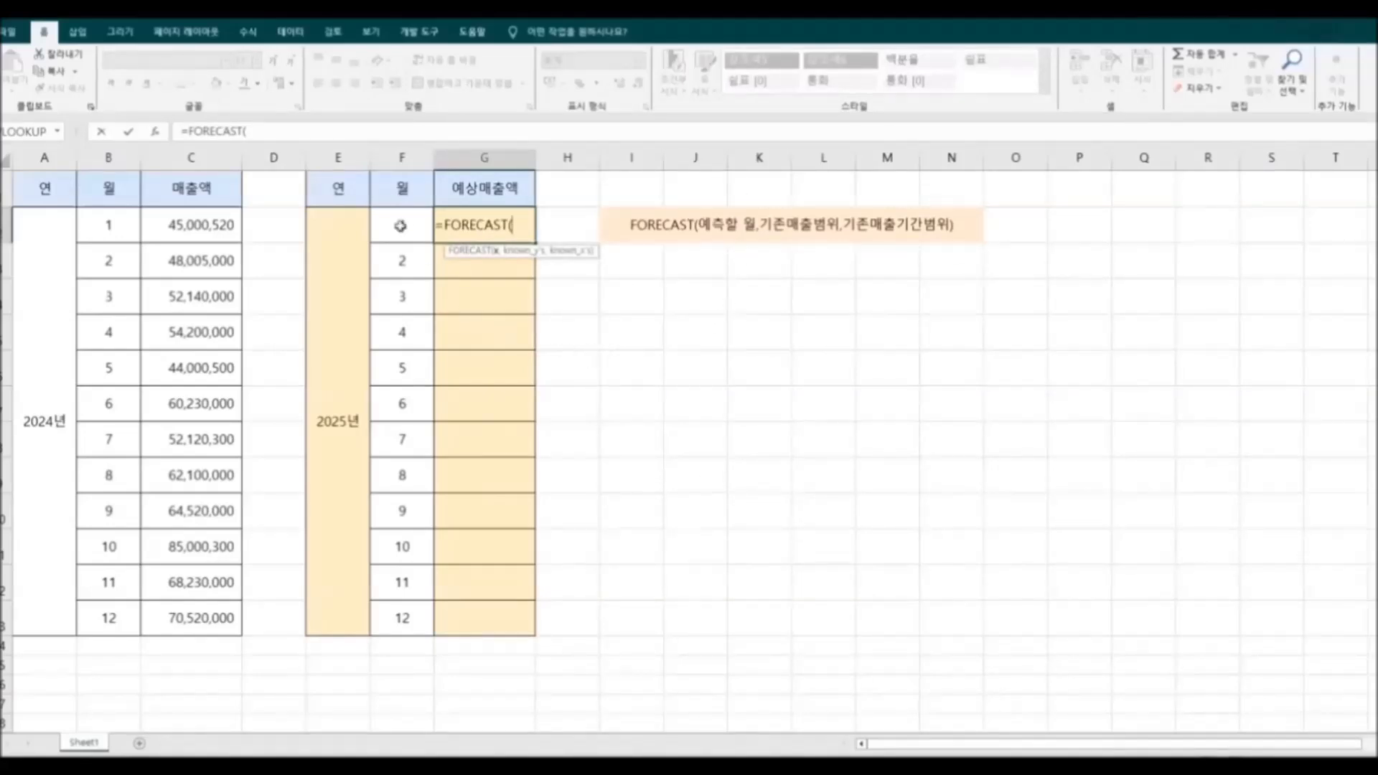
{"action": "type", "text": "F"}
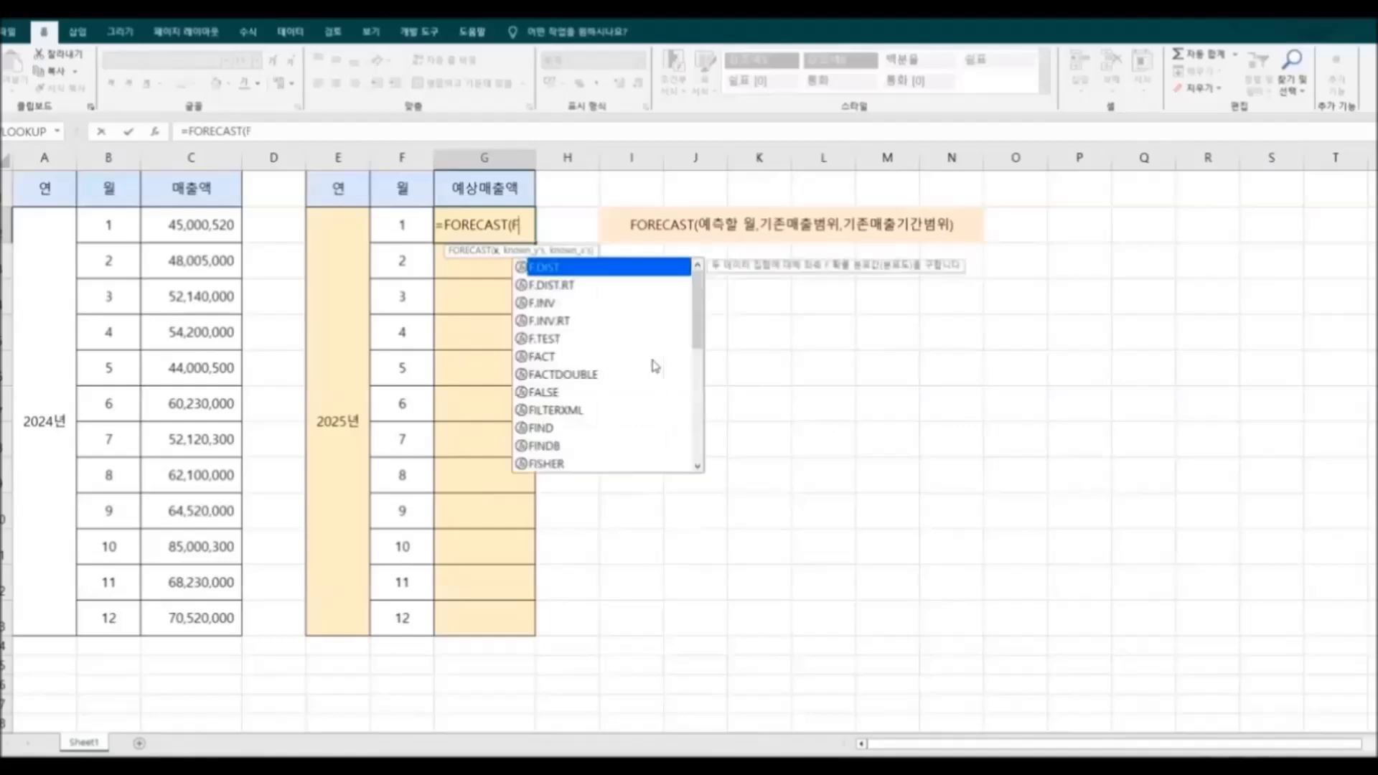
{"action": "type", "text": "2"}
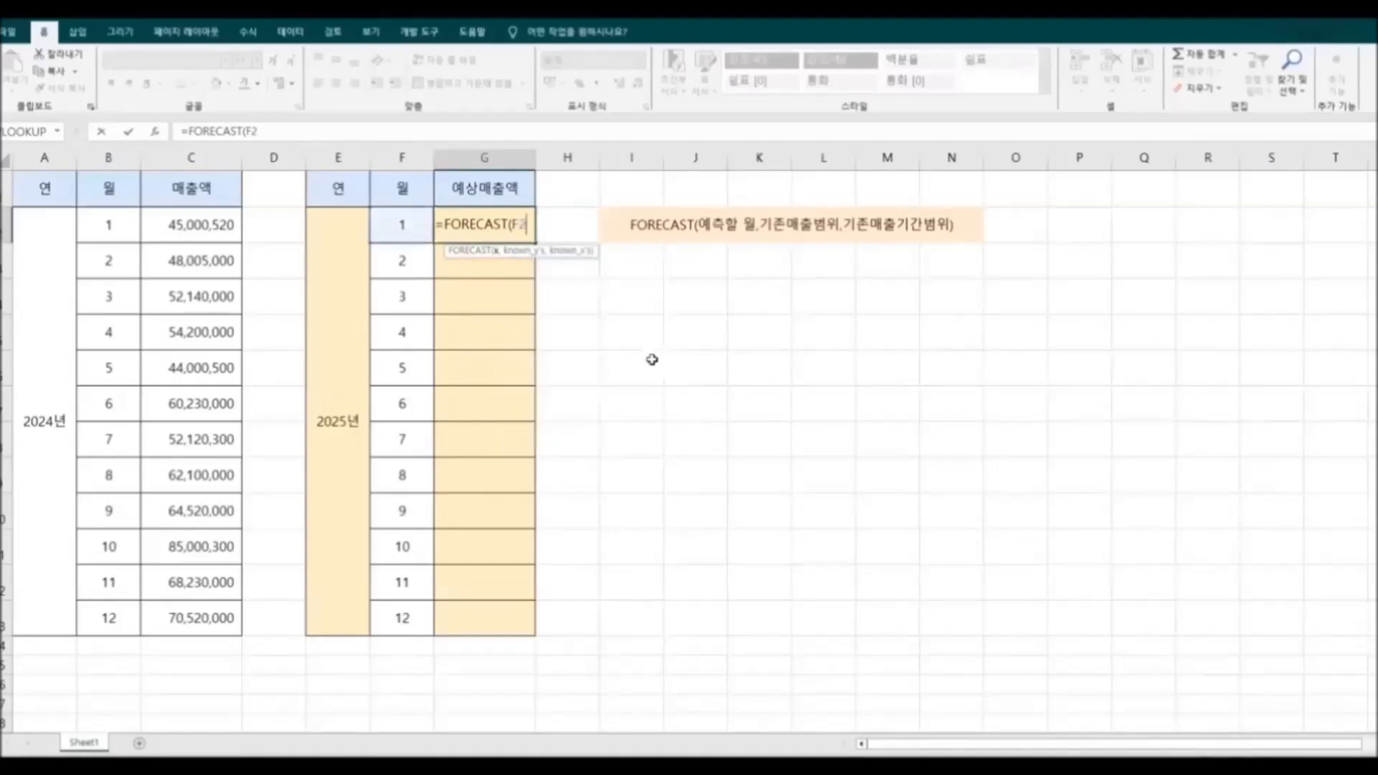
{"action": "type", "text": ","}
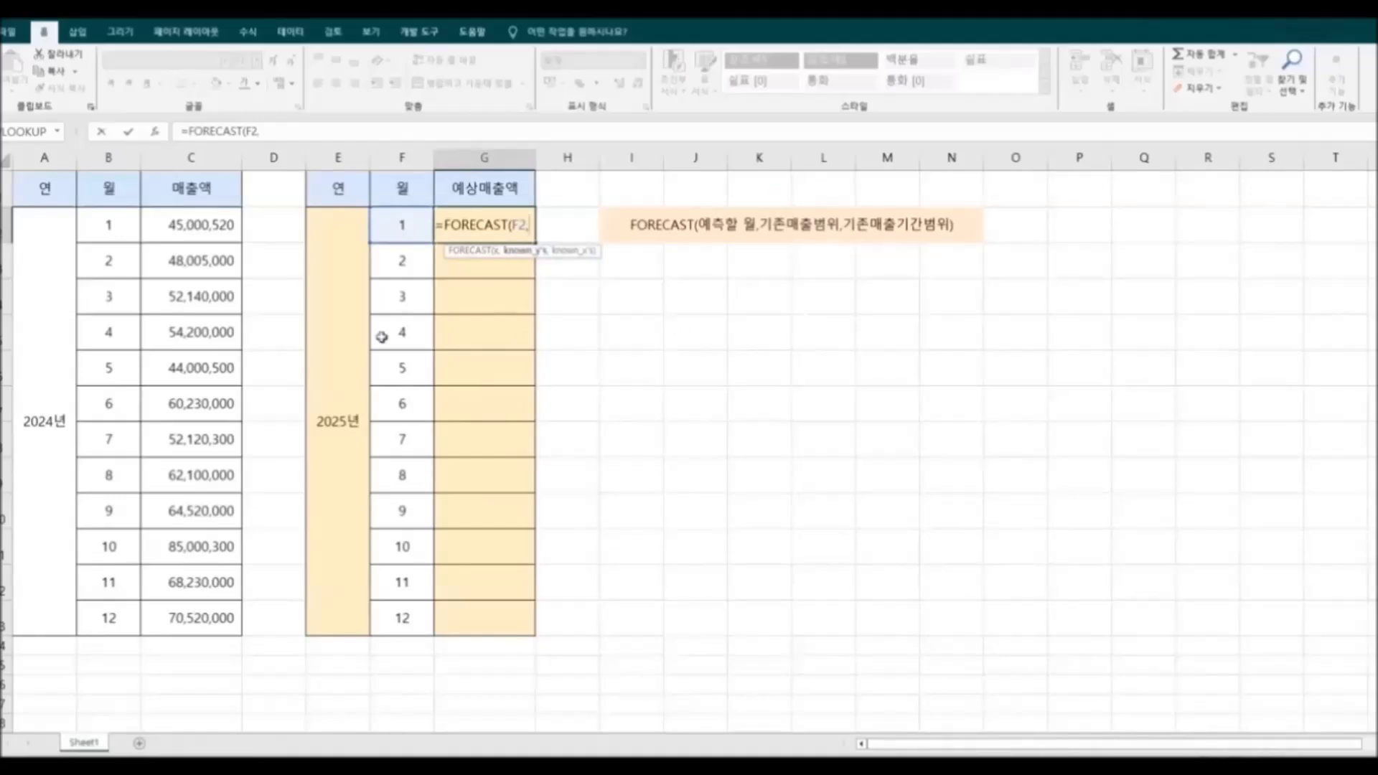
{"action": "left_click_drag", "start_coordinate": [161, 217], "coordinate": [208, 623]}
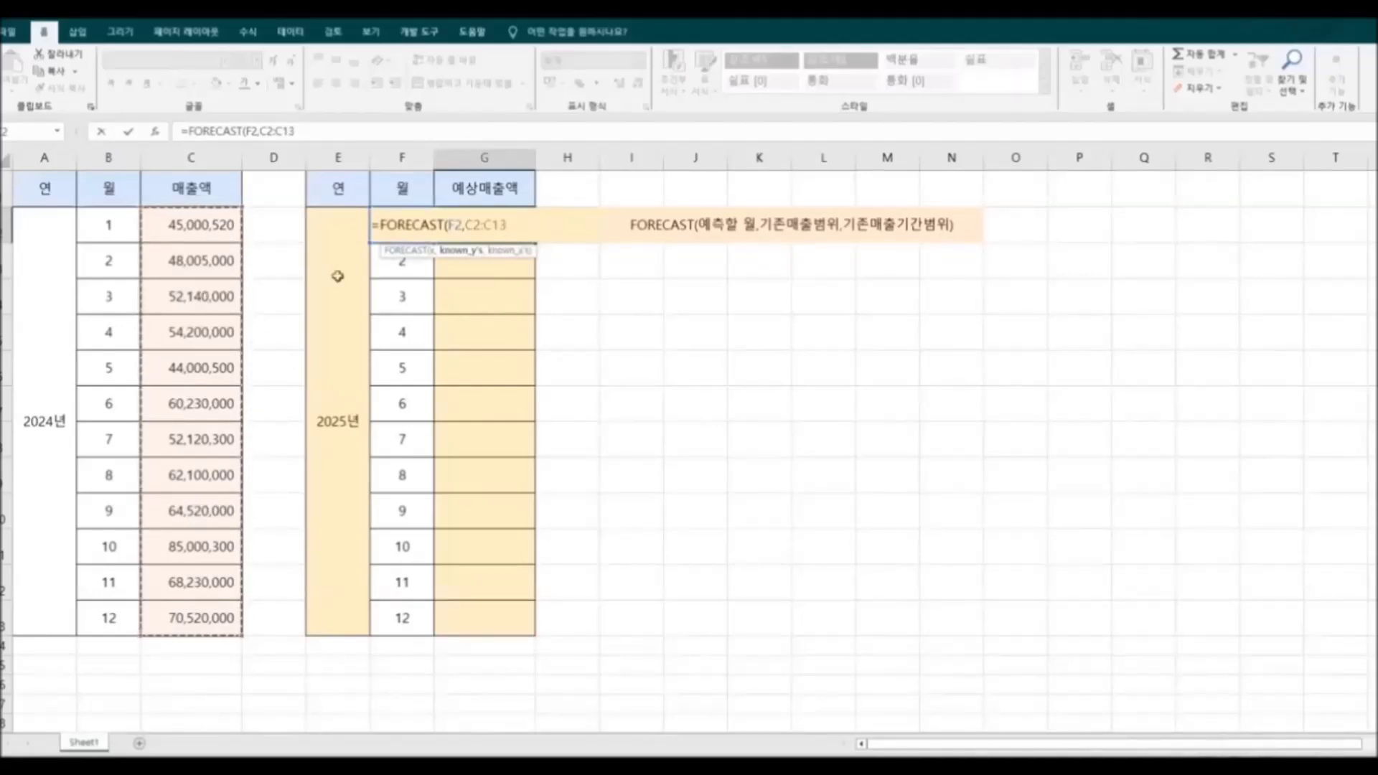
{"action": "key", "text": "F4"}
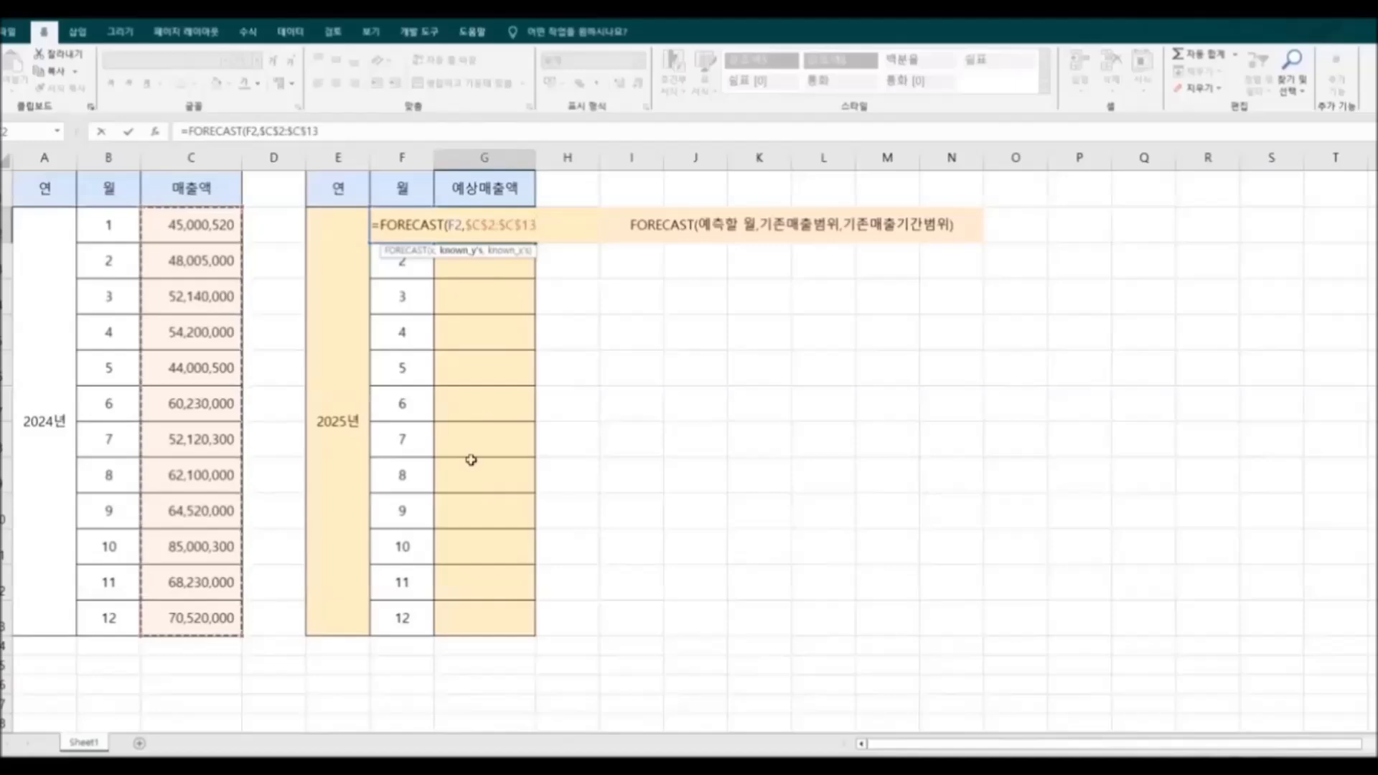
Complete the FORECAST formula in G2 with the absolute 2024 month range $B$2:$B$13 as its last argument.
{"action": "type", "text": ","}
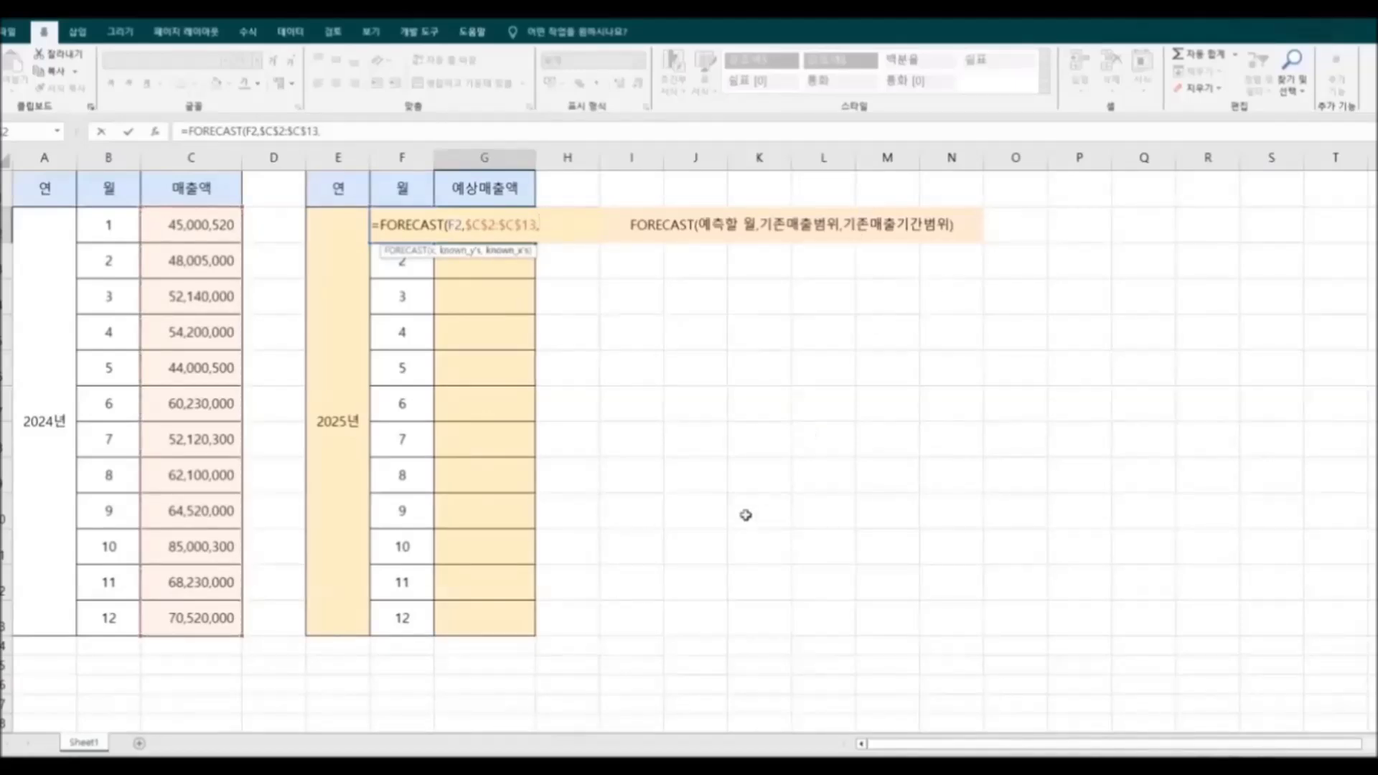
{"action": "left_click_drag", "start_coordinate": [104, 229], "coordinate": [107, 618]}
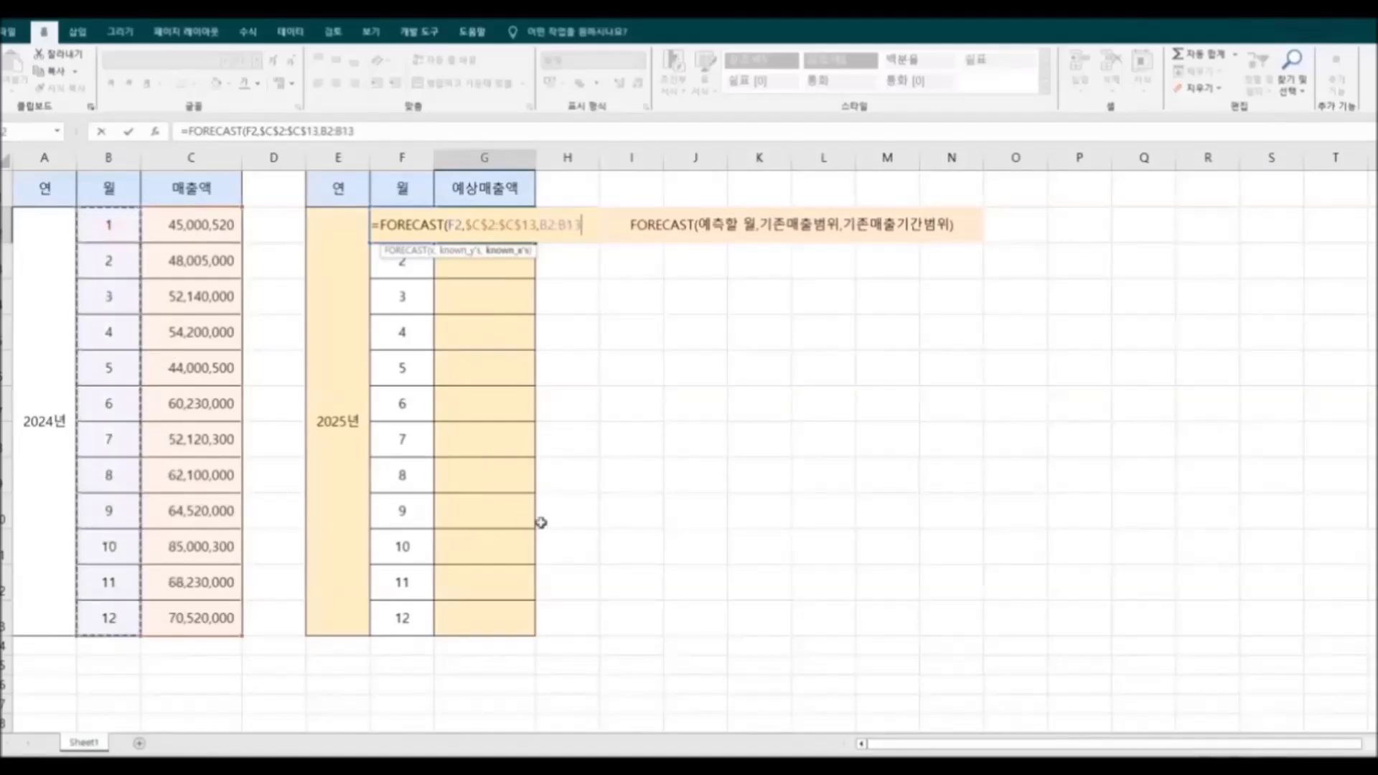
{"action": "key", "text": "F4"}
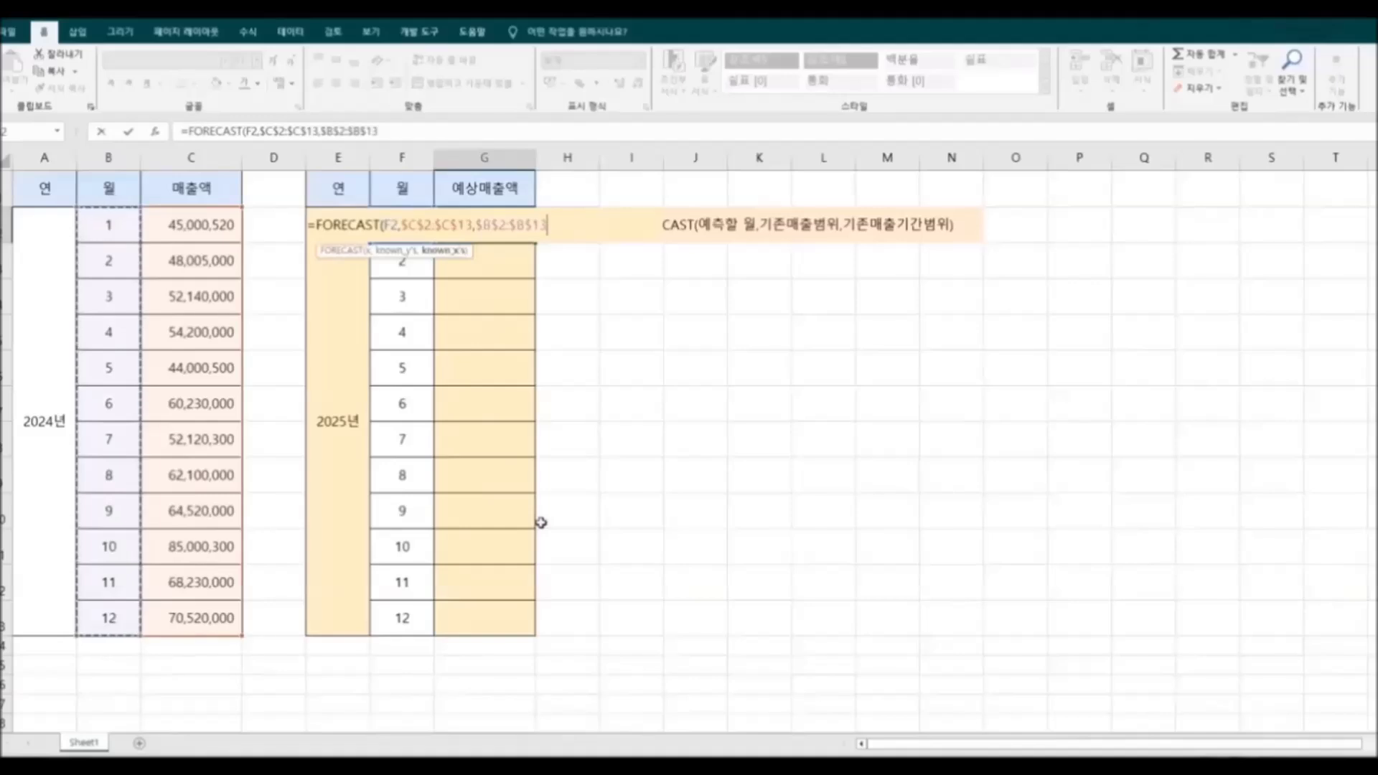
{"action": "type", "text": ")"}
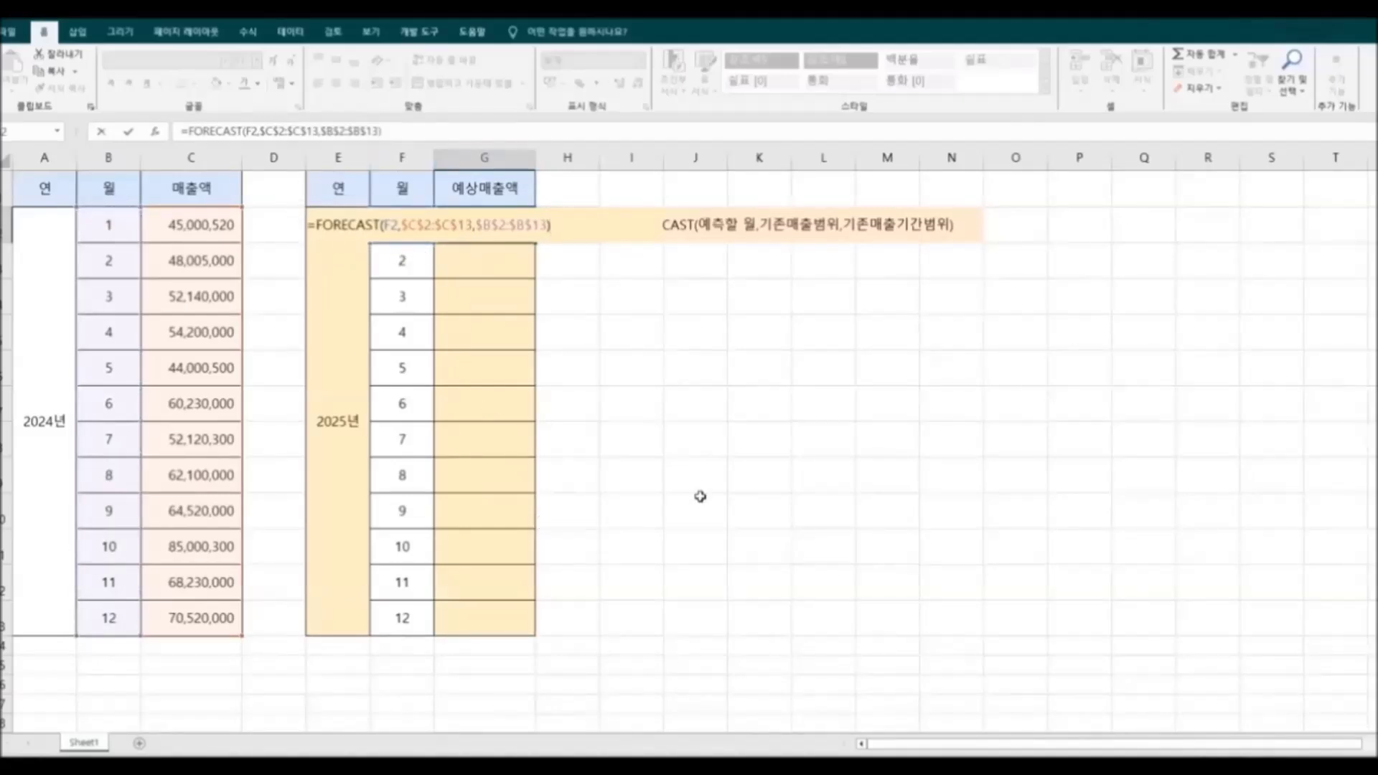
{"action": "key", "text": "Return"}
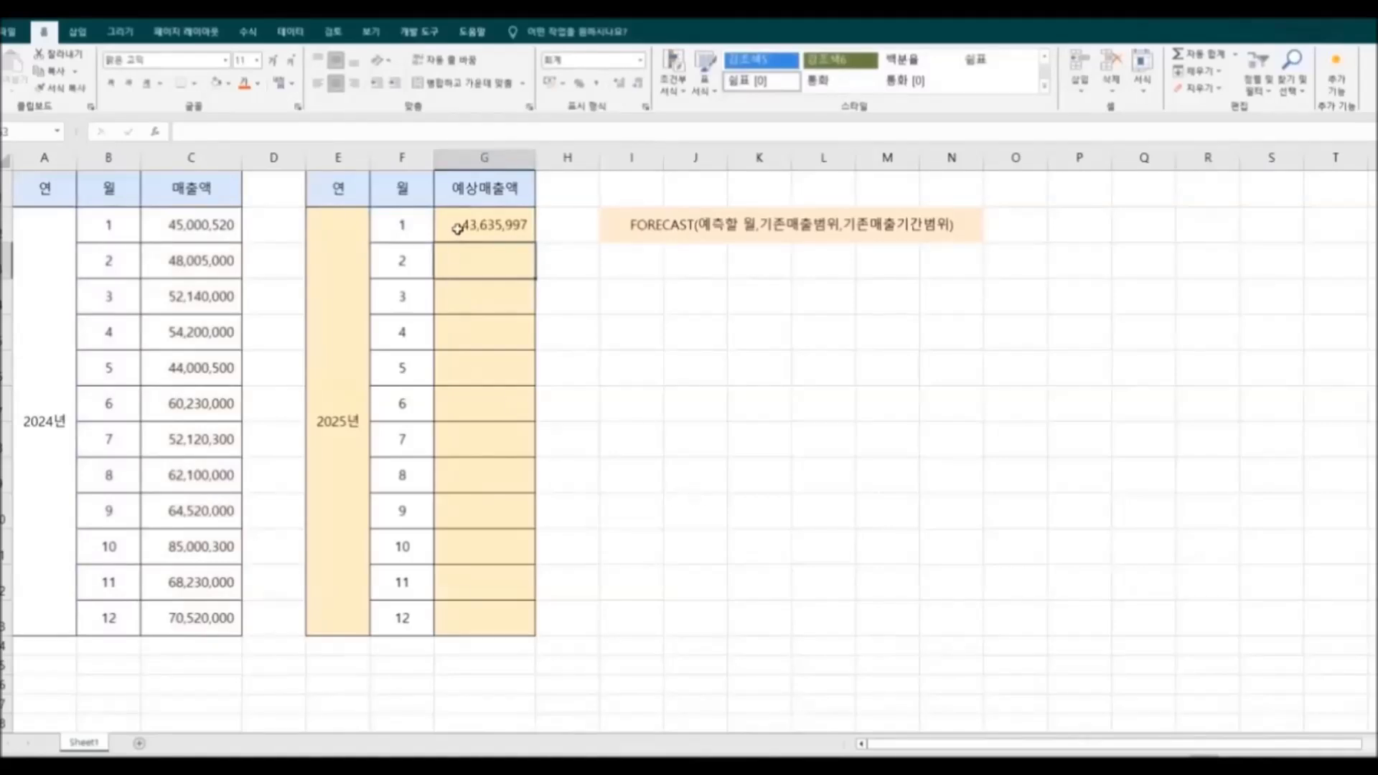
Copy the FORECAST formula from G2 down to G13 for all remaining months of 2025.
{"action": "left_click", "coordinate": [463, 230]}
{"action": "left_click_drag", "start_coordinate": [538, 242], "coordinate": [536, 635]}
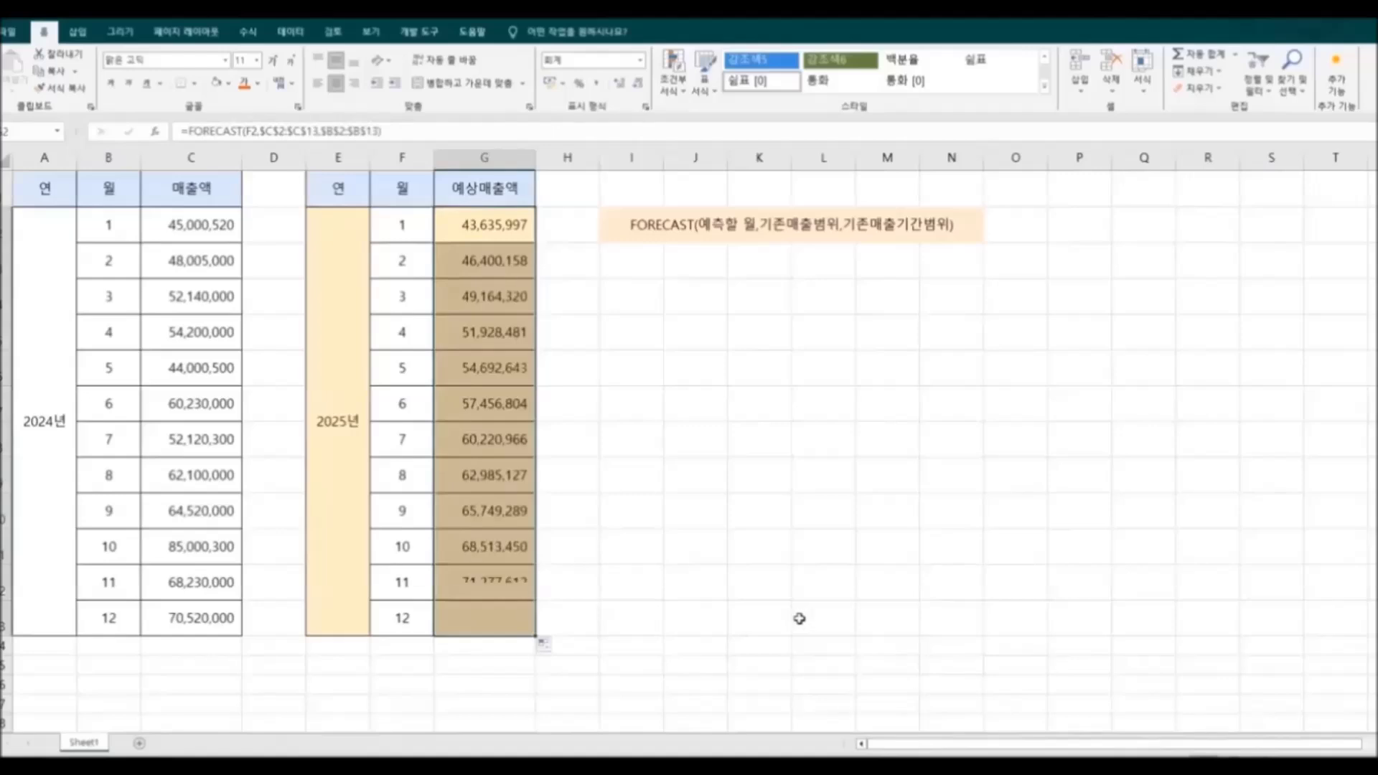
{"action": "left_click", "coordinate": [950, 621]}
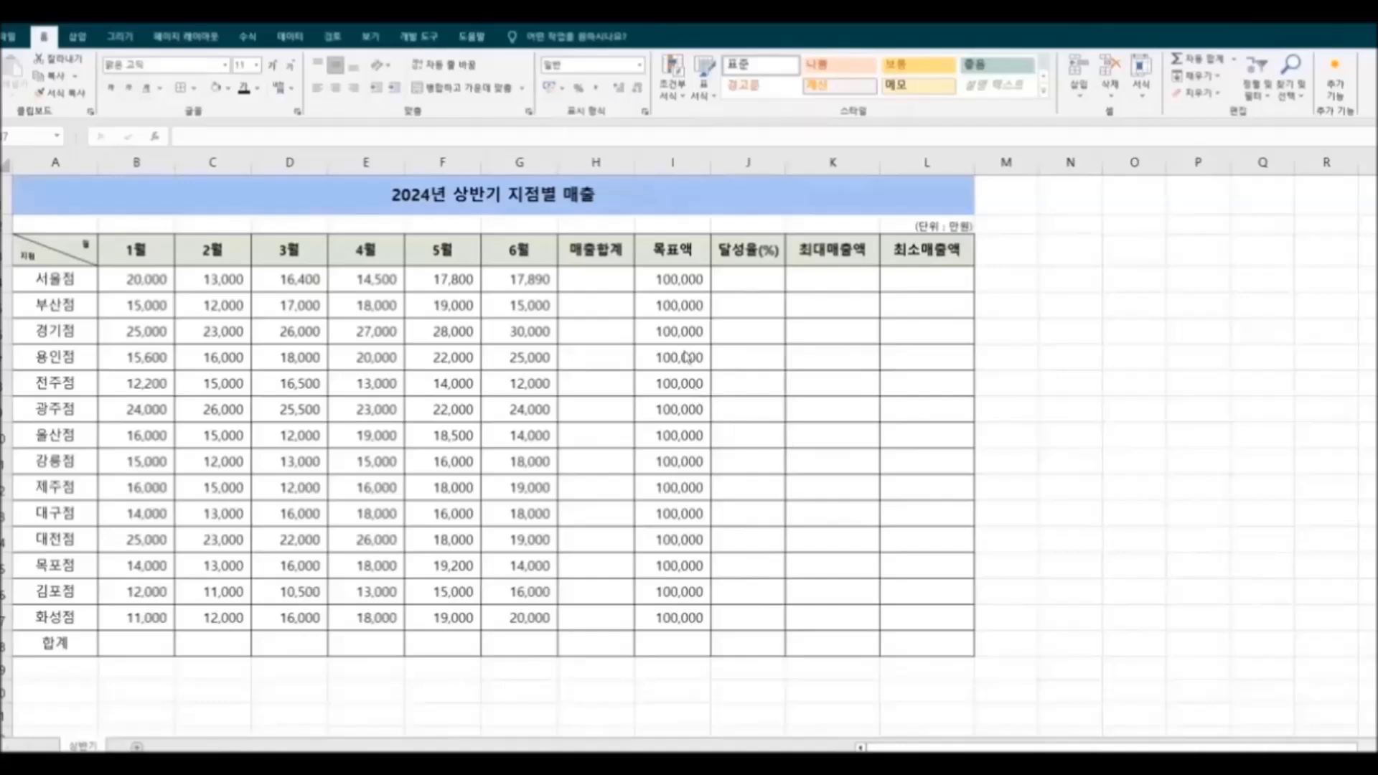
{"action": "left_click_drag", "start_coordinate": [606, 280], "coordinate": [603, 568]}
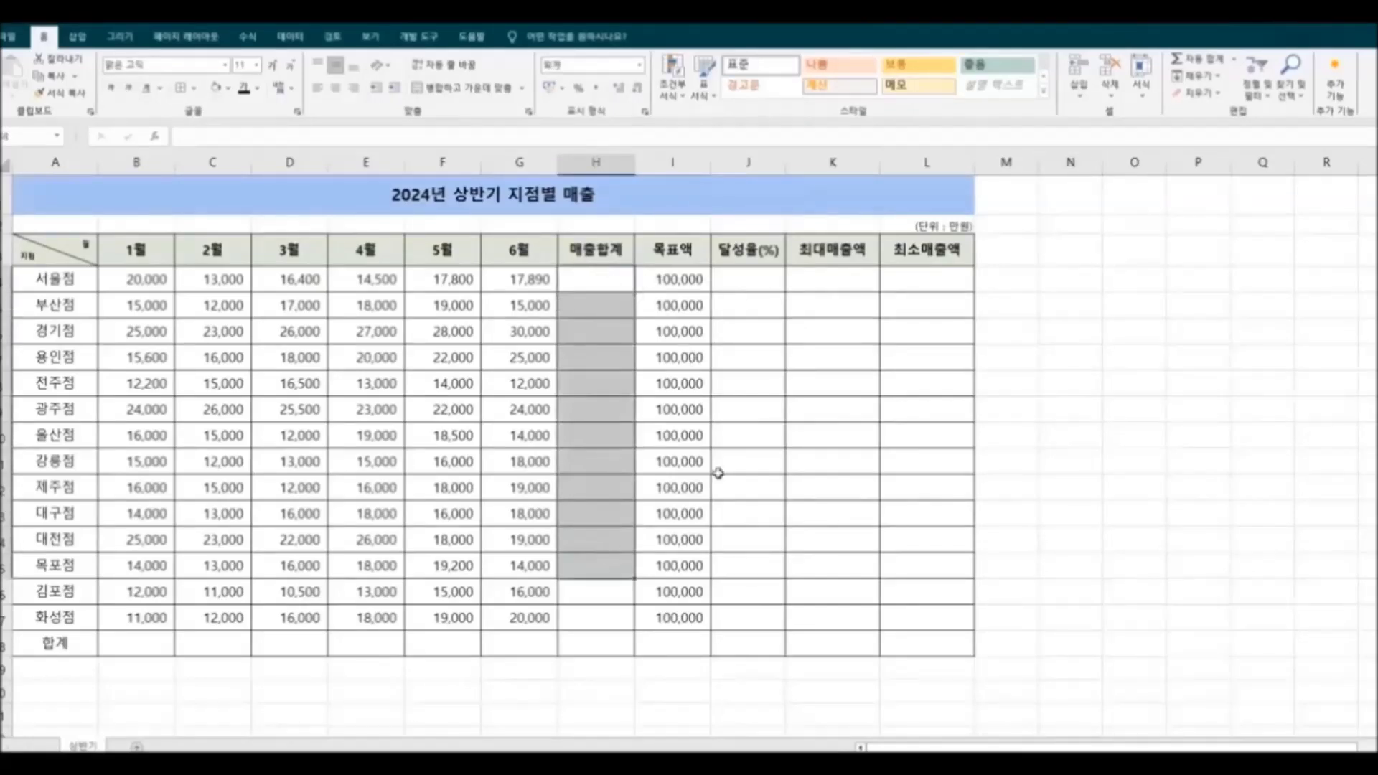
{"action": "left_click_drag", "start_coordinate": [765, 281], "coordinate": [754, 565]}
{"action": "left_click_drag", "start_coordinate": [818, 283], "coordinate": [1116, 584]}
{"action": "left_click", "coordinate": [1118, 586]}
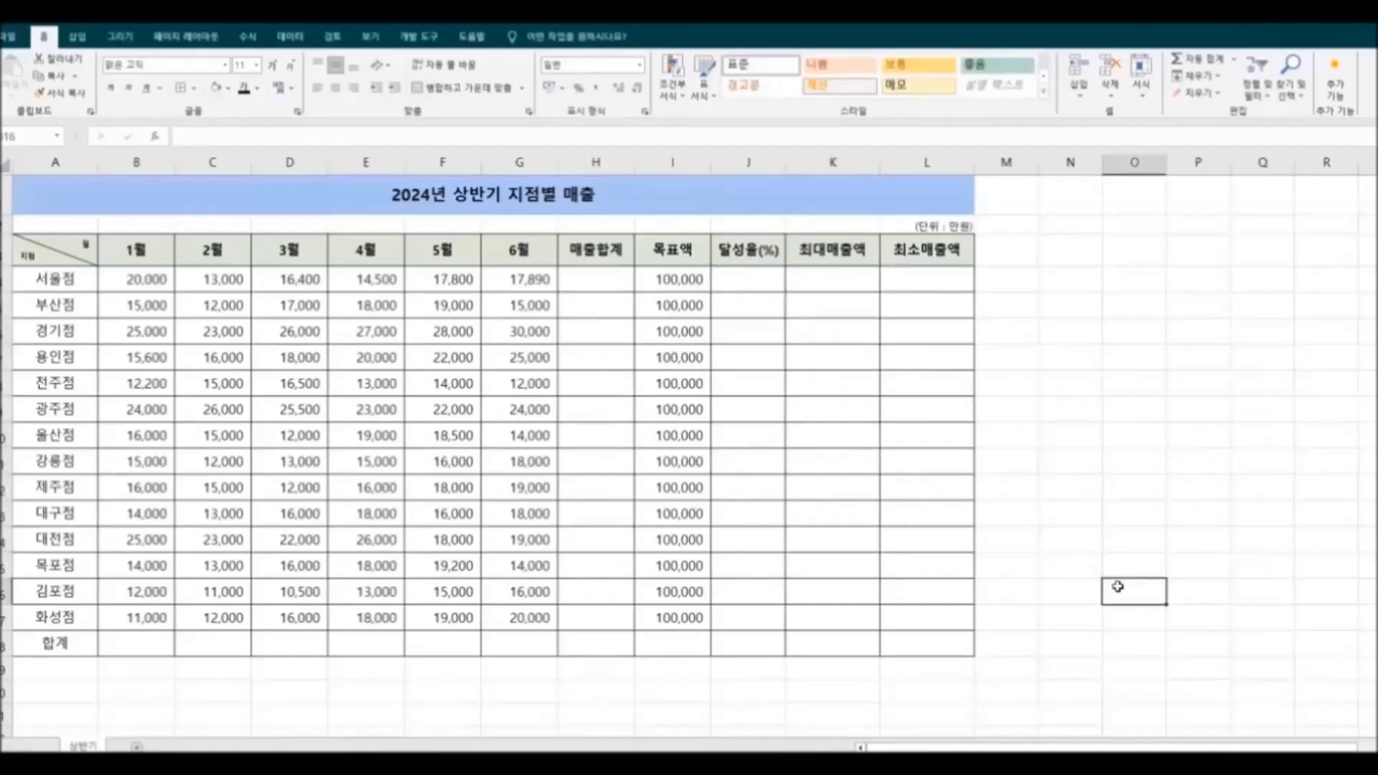
Insert a blank column before column A of the 2024 first-half branch sales table.
{"action": "left_click", "coordinate": [66, 164]}
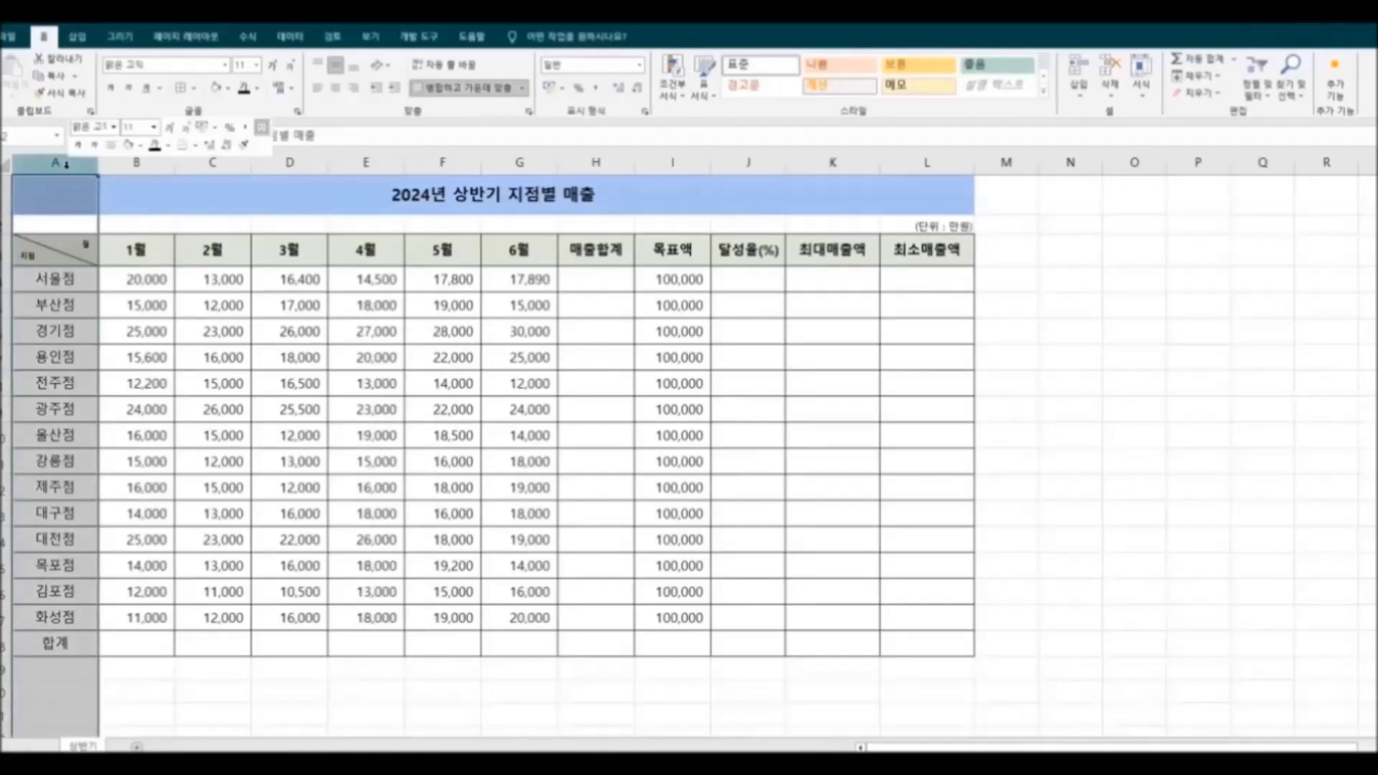
{"action": "right_click", "coordinate": [66, 164]}
{"action": "left_click", "coordinate": [124, 298]}
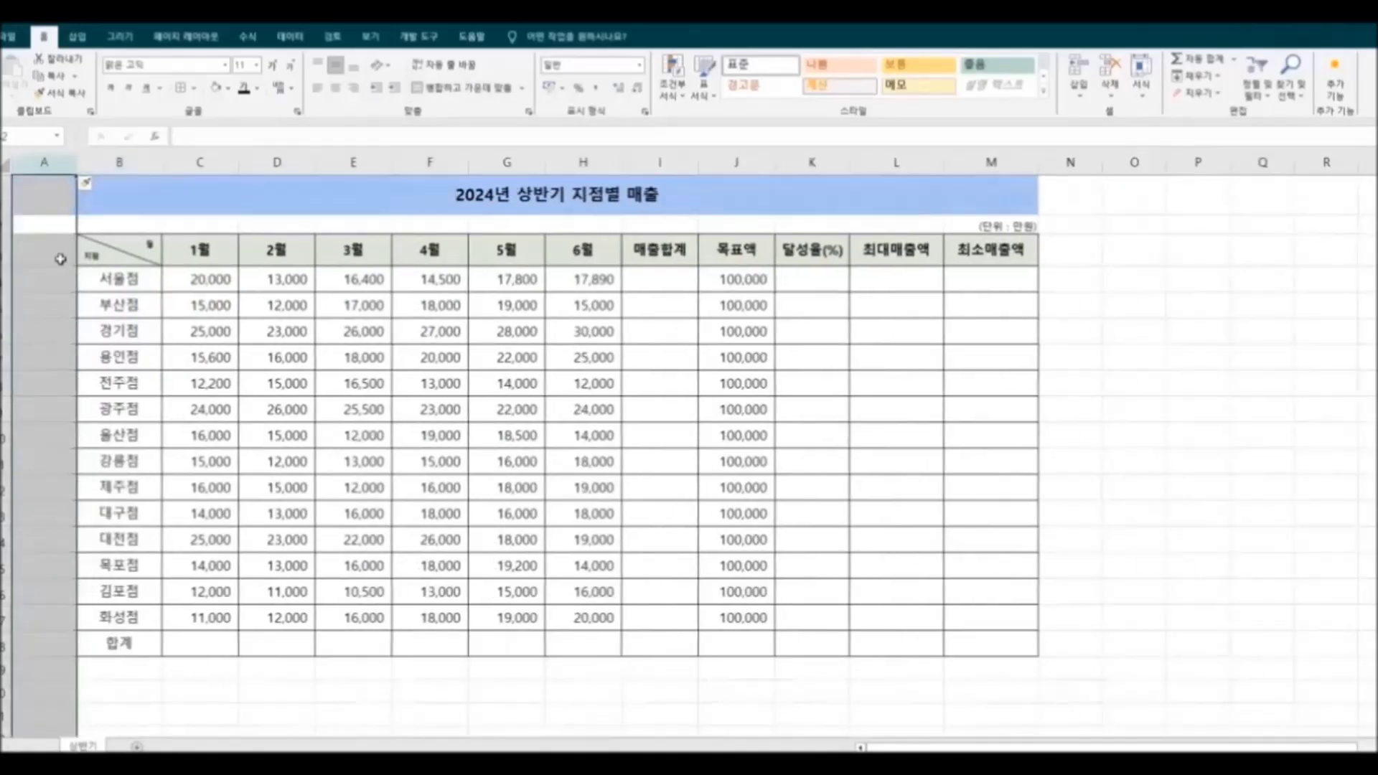
Copy the formatting of the 1월 column, from header to total row, onto the new empty column A.
{"action": "left_click", "coordinate": [60, 263]}
{"action": "left_click", "coordinate": [185, 263]}
{"action": "left_click_drag", "start_coordinate": [184, 262], "coordinate": [194, 644]}
{"action": "left_click", "coordinate": [50, 99]}
{"action": "left_click_drag", "start_coordinate": [46, 246], "coordinate": [50, 643]}
Re-merge and center the title 2024년 상반기 지점별 매출 across A1 to M1, including the new column.
{"action": "left_click", "coordinate": [46, 197]}
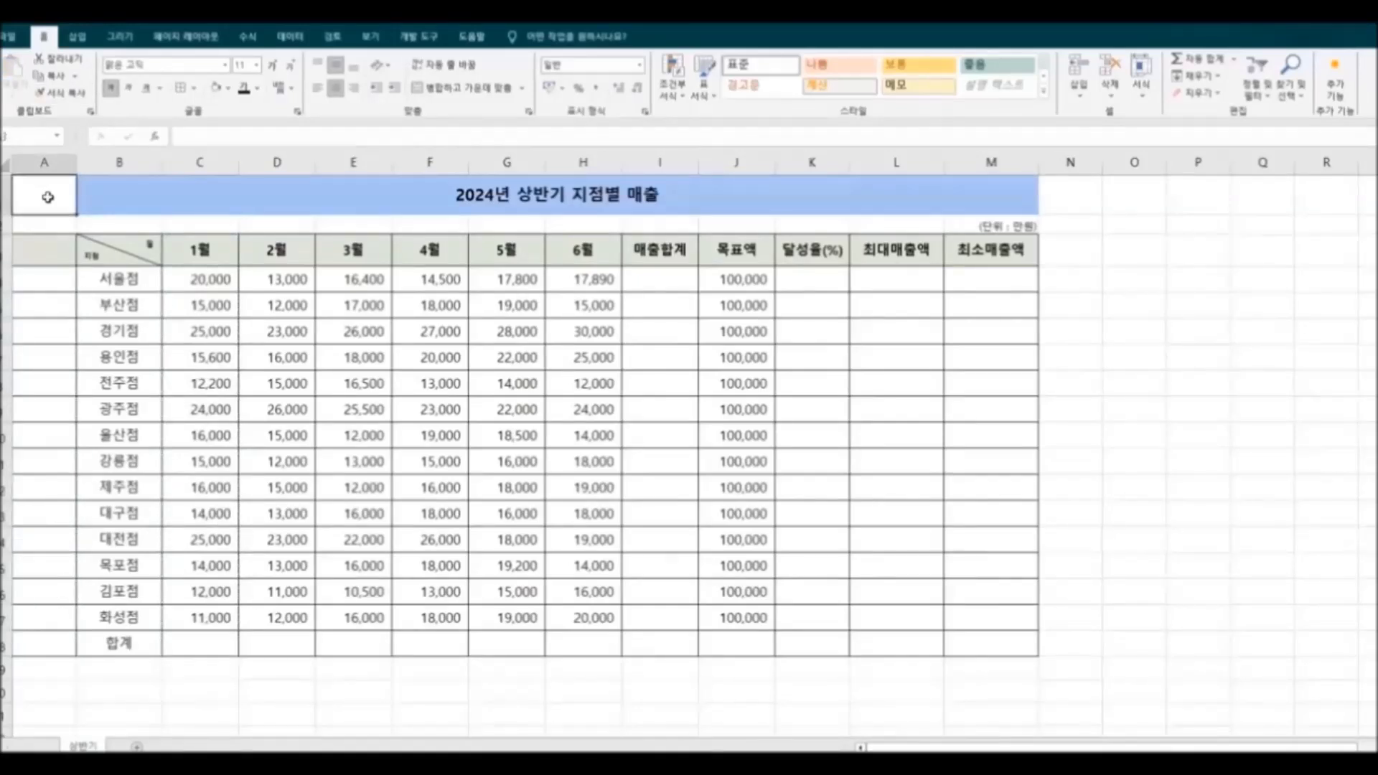
{"action": "left_click_drag", "start_coordinate": [46, 197], "coordinate": [175, 197]}
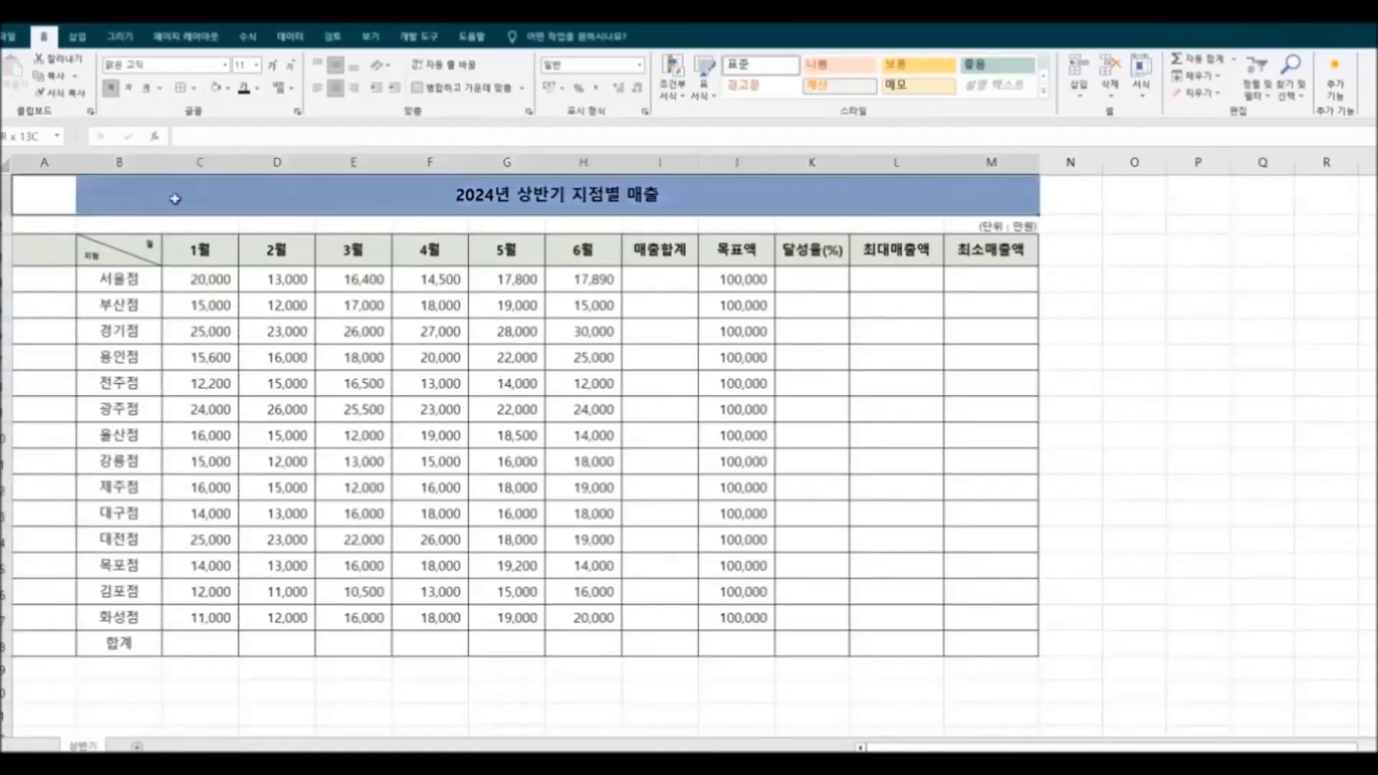
{"action": "left_click", "coordinate": [494, 89]}
{"action": "left_click", "coordinate": [494, 89]}
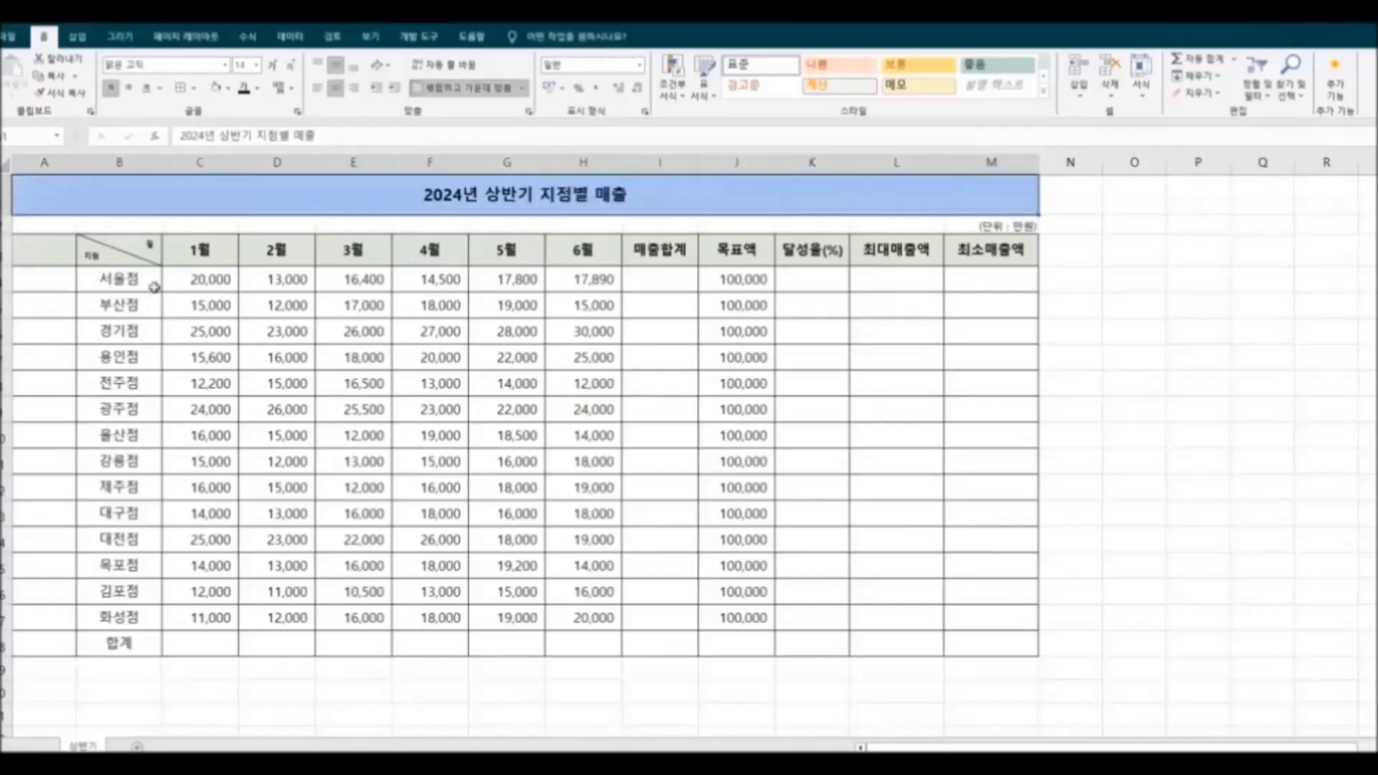
Enter the header 번호 in column A's header cell and the numbers 1 and 2 in the two cells below it.
{"action": "left_click", "coordinate": [52, 257]}
{"action": "double_click", "coordinate": [53, 257]}
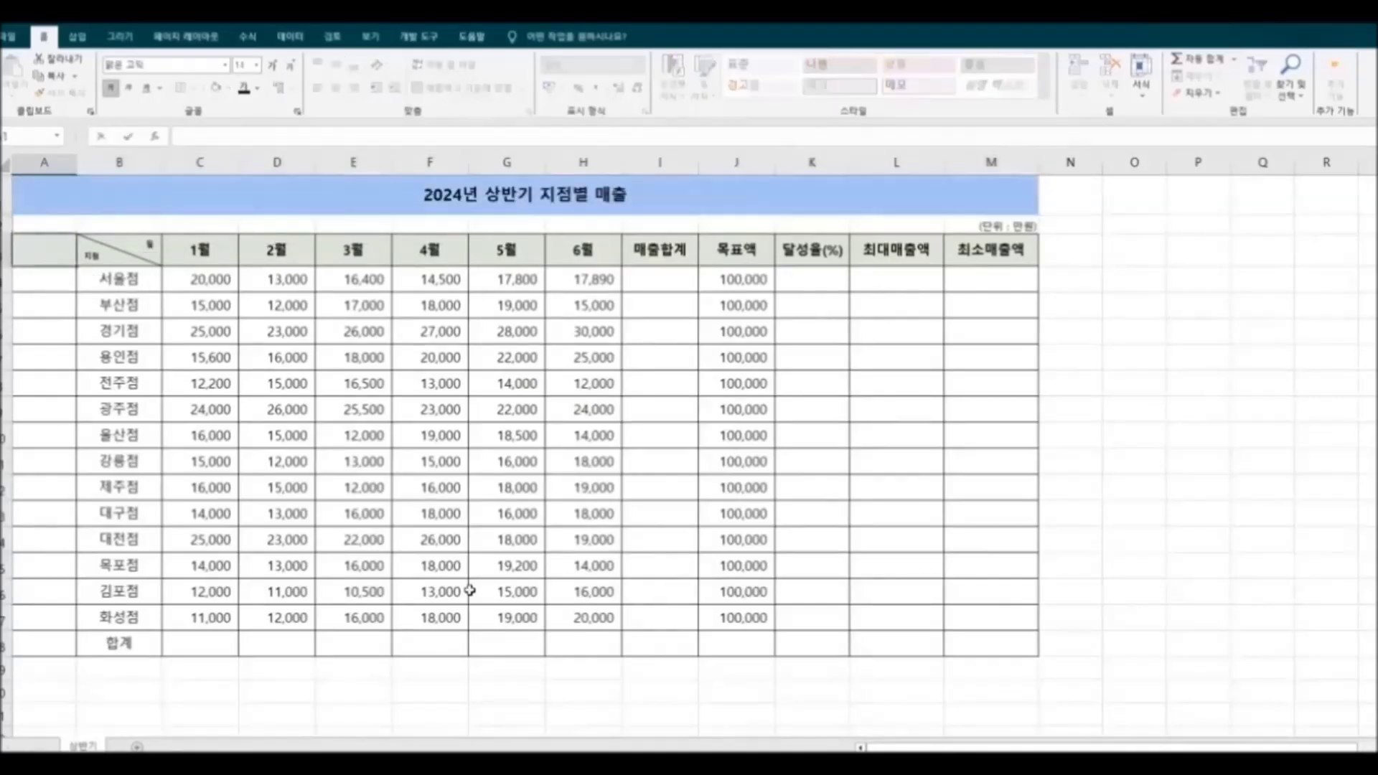
{"action": "type", "text": "번호"}
{"action": "key", "text": "Return"}
{"action": "type", "text": "1"}
{"action": "key", "text": "Return"}
{"action": "type", "text": "2"}
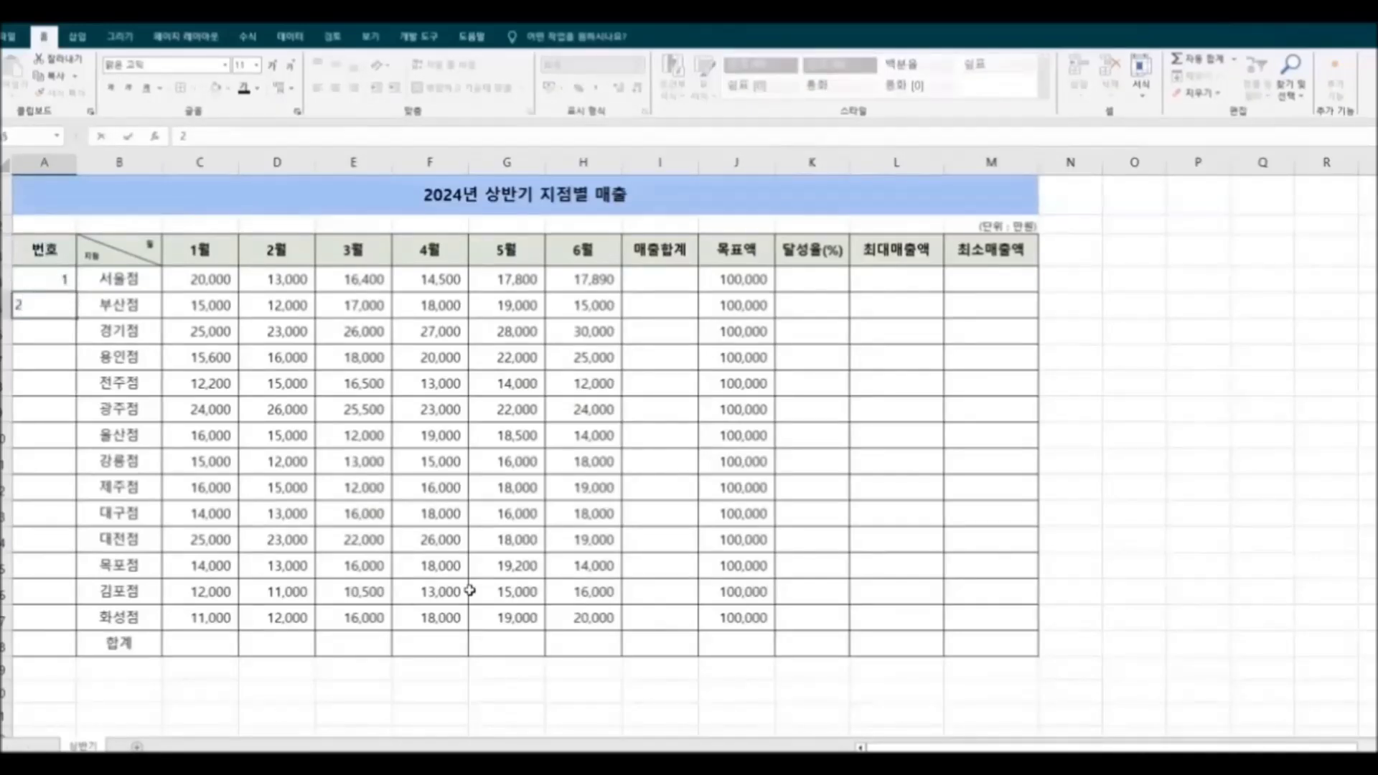
{"action": "key", "text": "Return"}
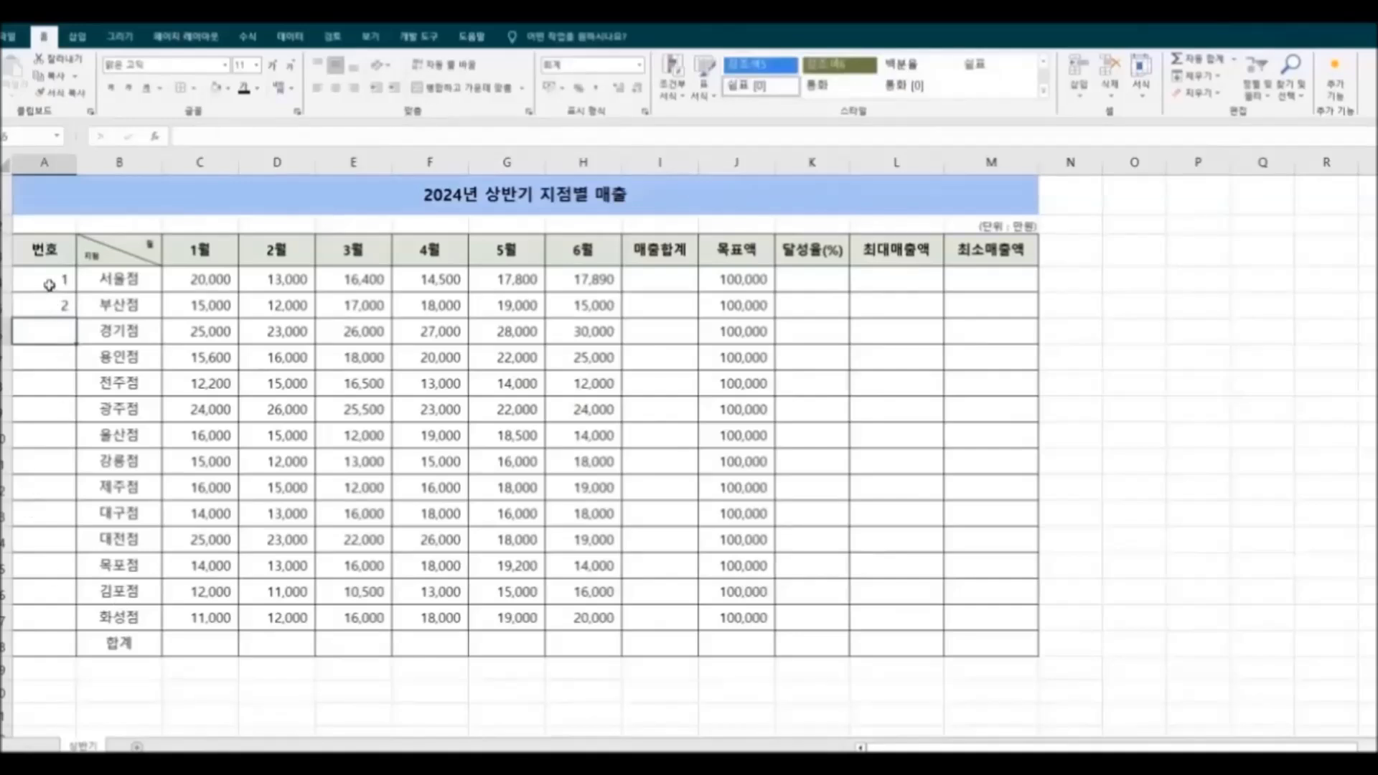
Extend the numbering in column A down to 14 at the 화성점 row and narrow the column.
{"action": "left_click_drag", "start_coordinate": [54, 281], "coordinate": [57, 309]}
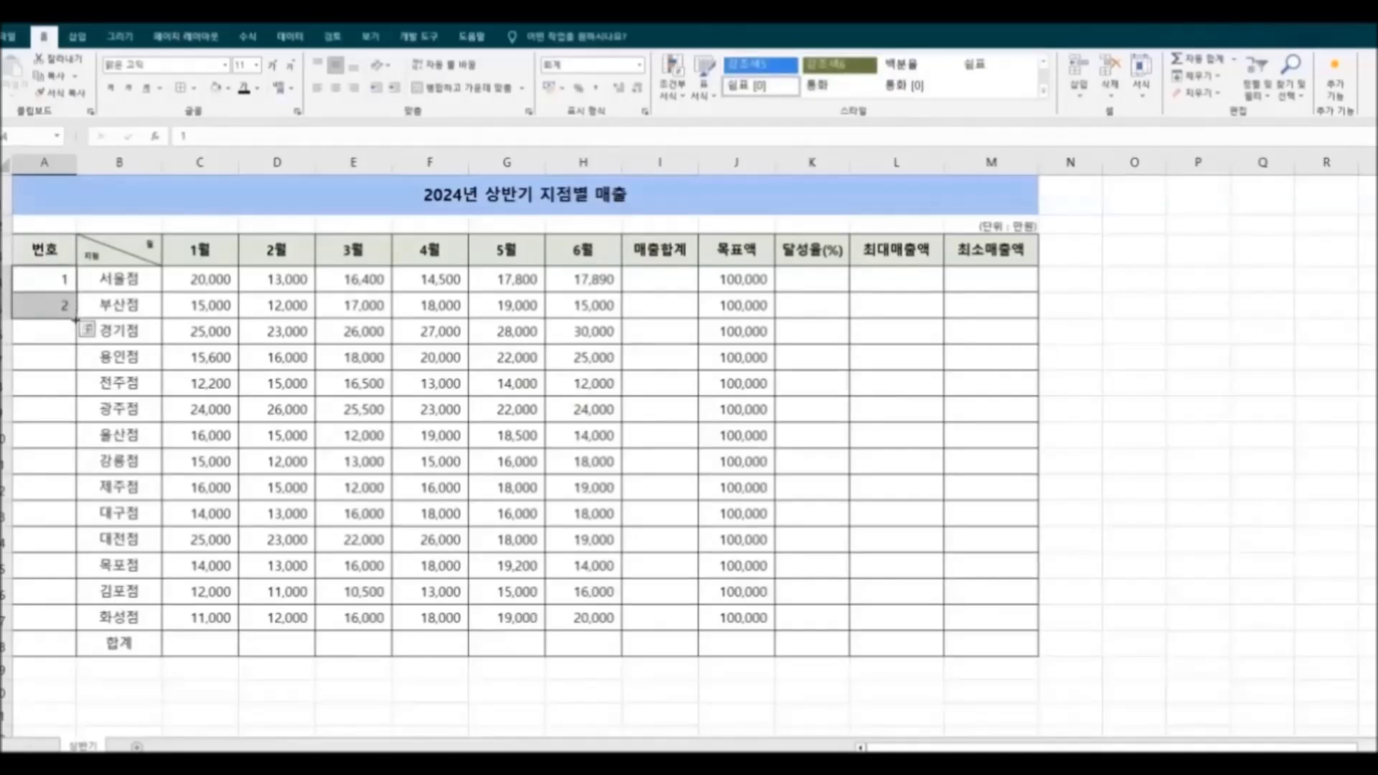
{"action": "left_click_drag", "start_coordinate": [76, 352], "coordinate": [90, 616]}
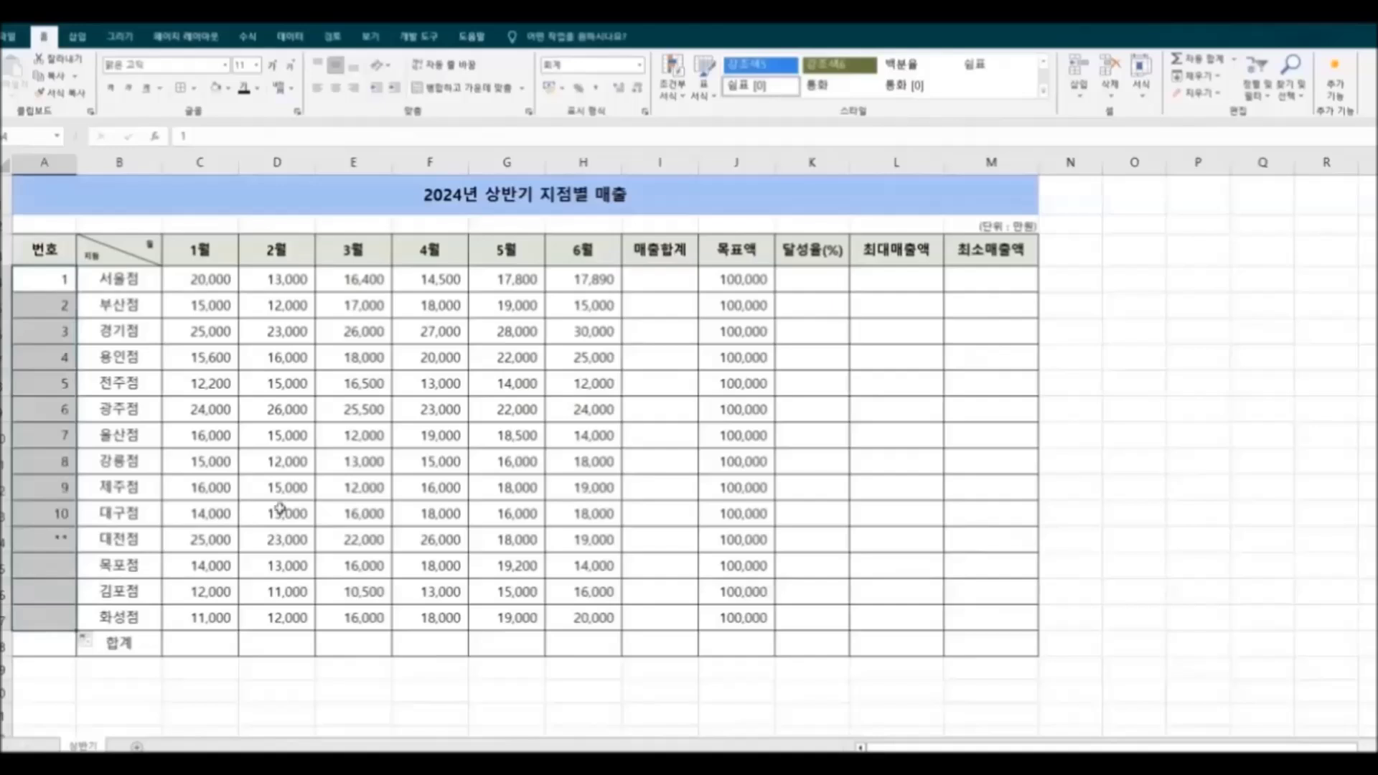
{"action": "left_click", "coordinate": [301, 717]}
{"action": "left_click_drag", "start_coordinate": [77, 174], "coordinate": [57, 175]}
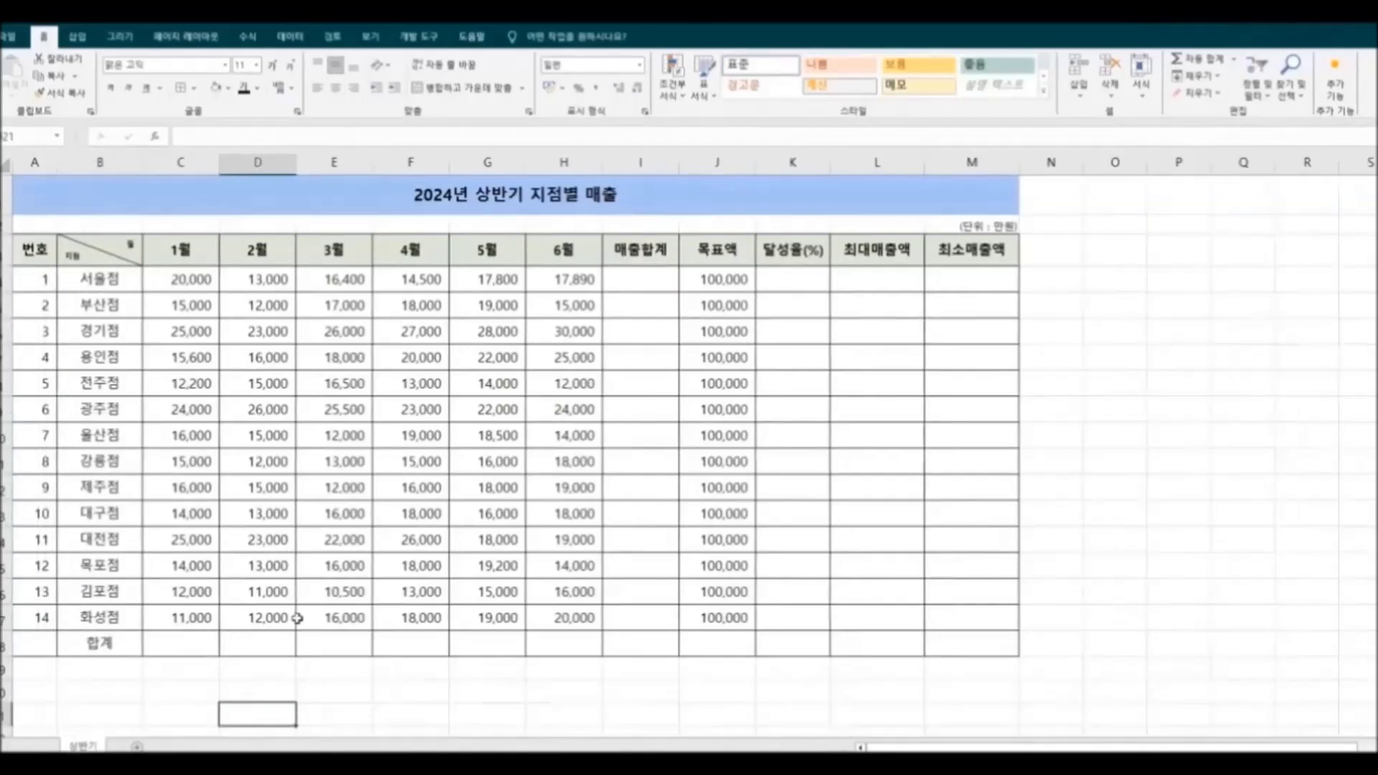
{"action": "left_click", "coordinate": [360, 714]}
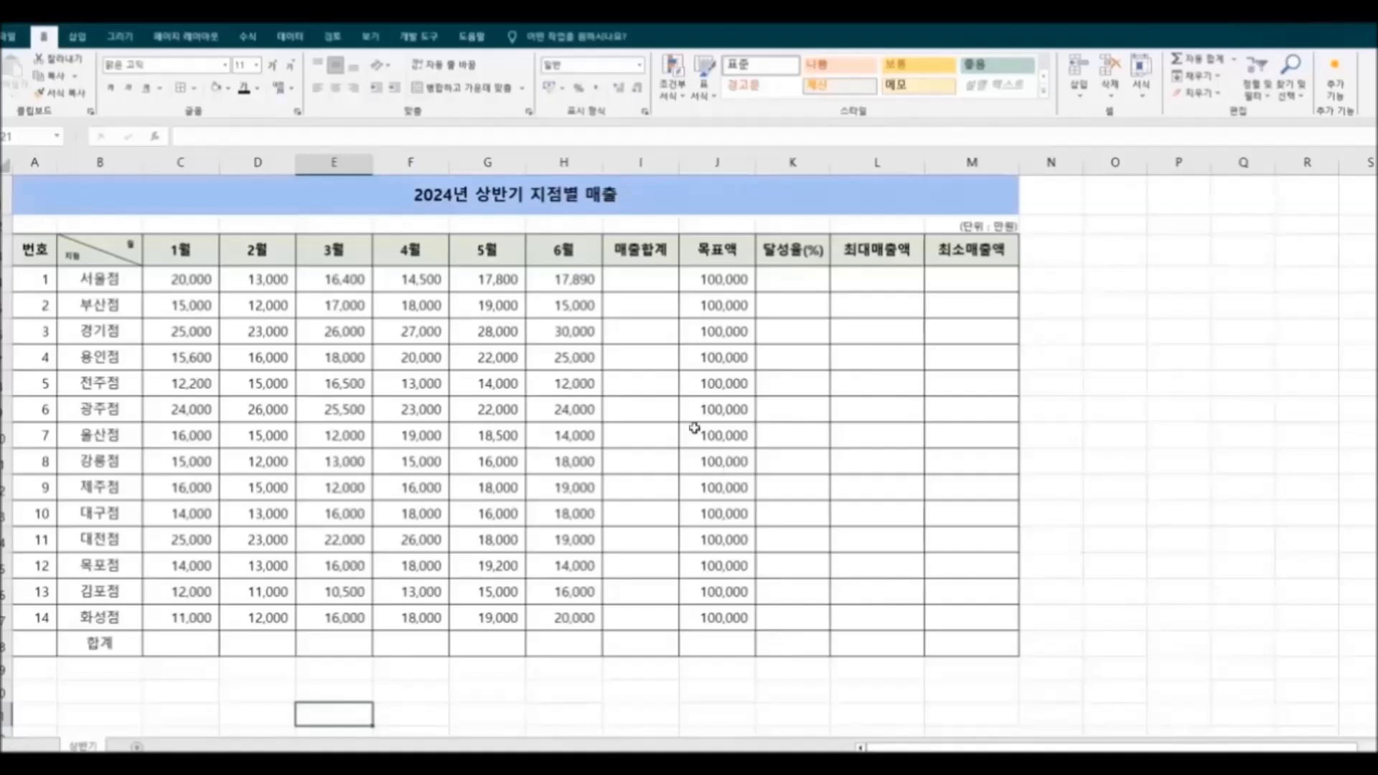
Enter an AutoSum total of 서울점's January to June sales, =SUM(C4:H4), in its 매출합계 cell.
{"action": "left_click", "coordinate": [646, 285]}
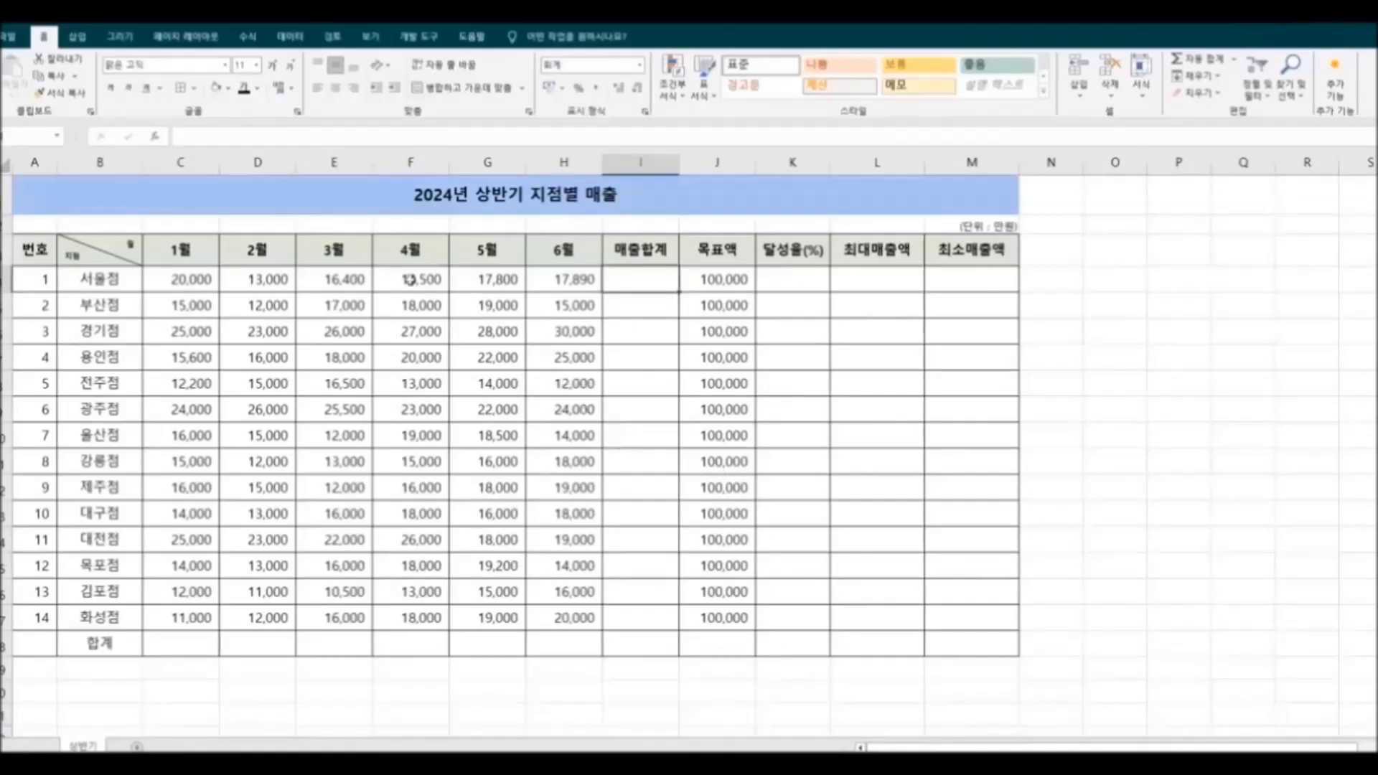
{"action": "left_click", "coordinate": [247, 36]}
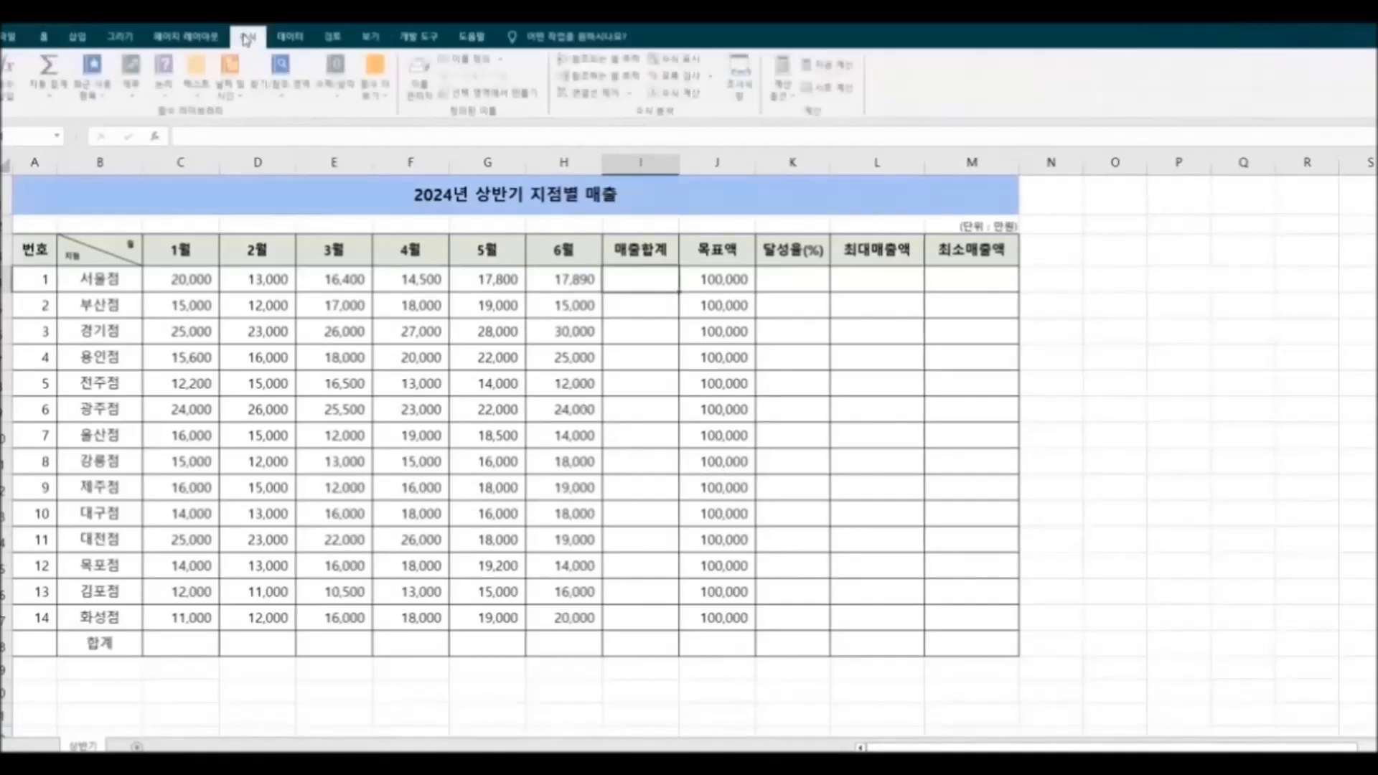
{"action": "left_click", "coordinate": [69, 99]}
{"action": "left_click", "coordinate": [101, 114]}
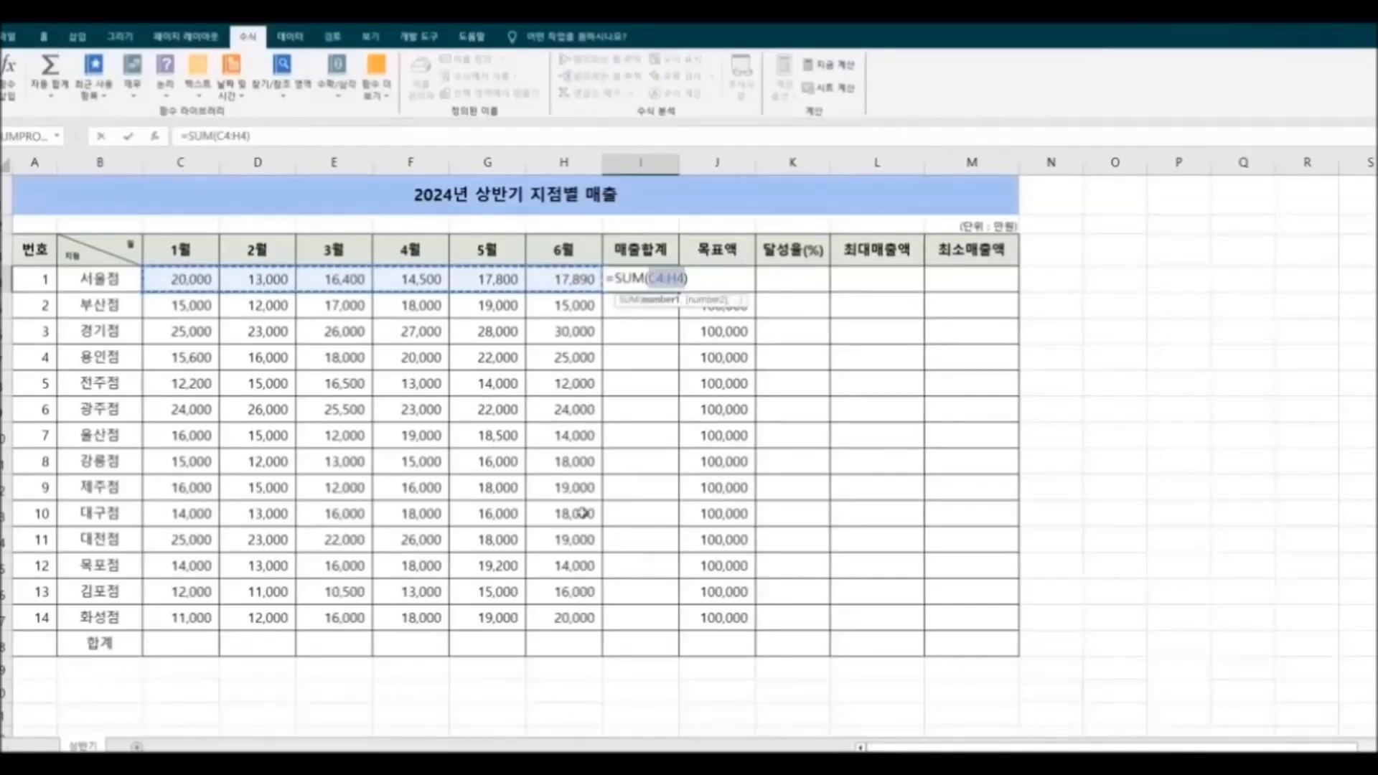
{"action": "key", "text": "Return"}
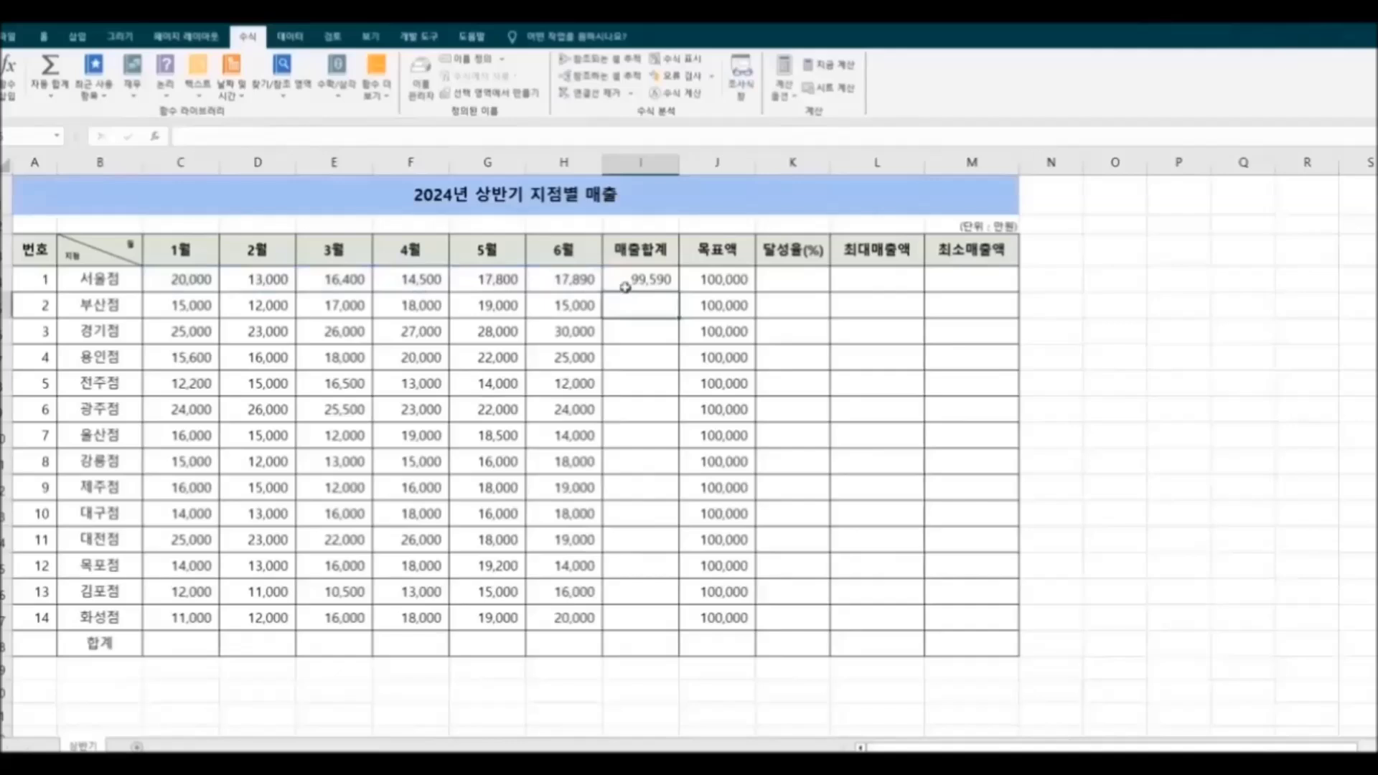
Fill 서울점's 매출합계 formula down through the 합계 row.
{"action": "left_click", "coordinate": [624, 287]}
{"action": "left_click_drag", "start_coordinate": [679, 292], "coordinate": [677, 649]}
{"action": "left_click", "coordinate": [820, 714]}
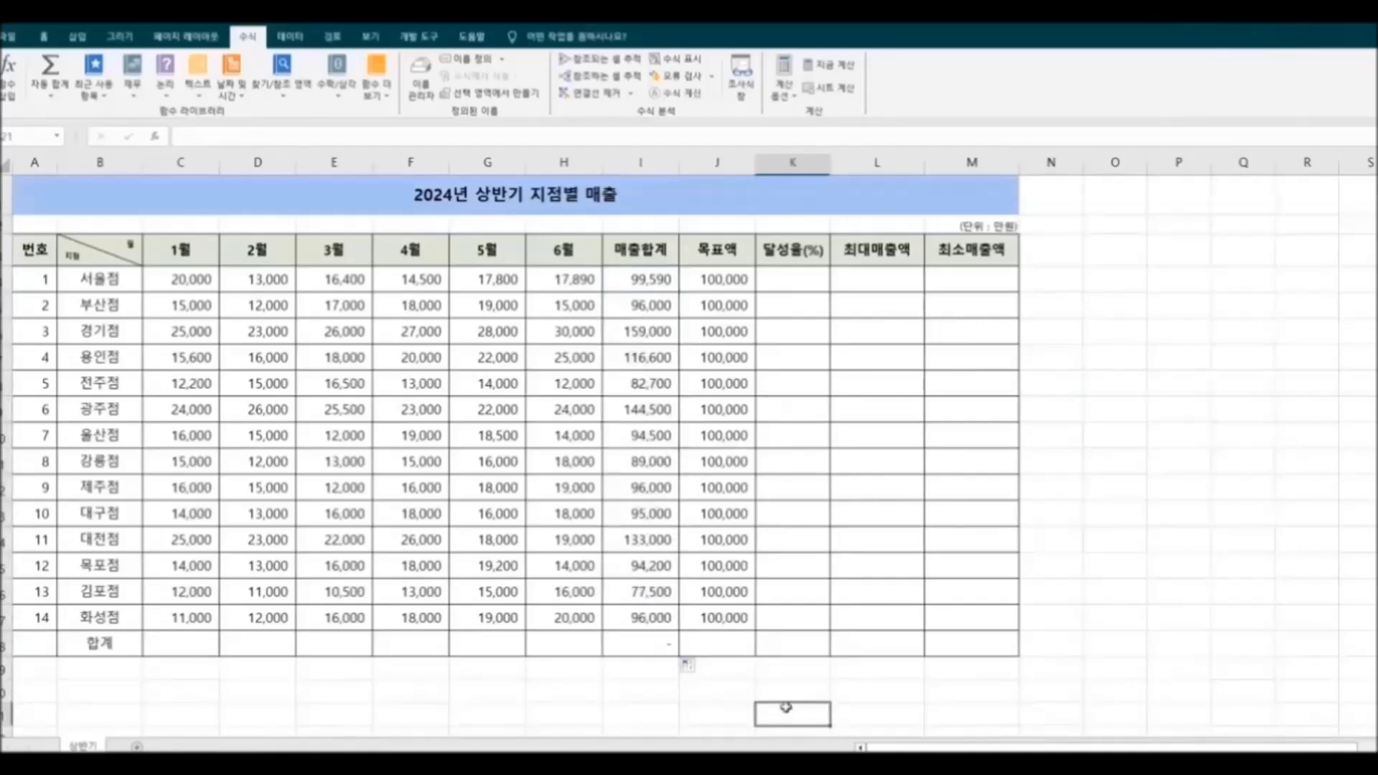
Total the 1월 sales in the 합계 row with =SUM(C4:C17) and fill the formula across to 6월.
{"action": "left_click", "coordinate": [182, 650]}
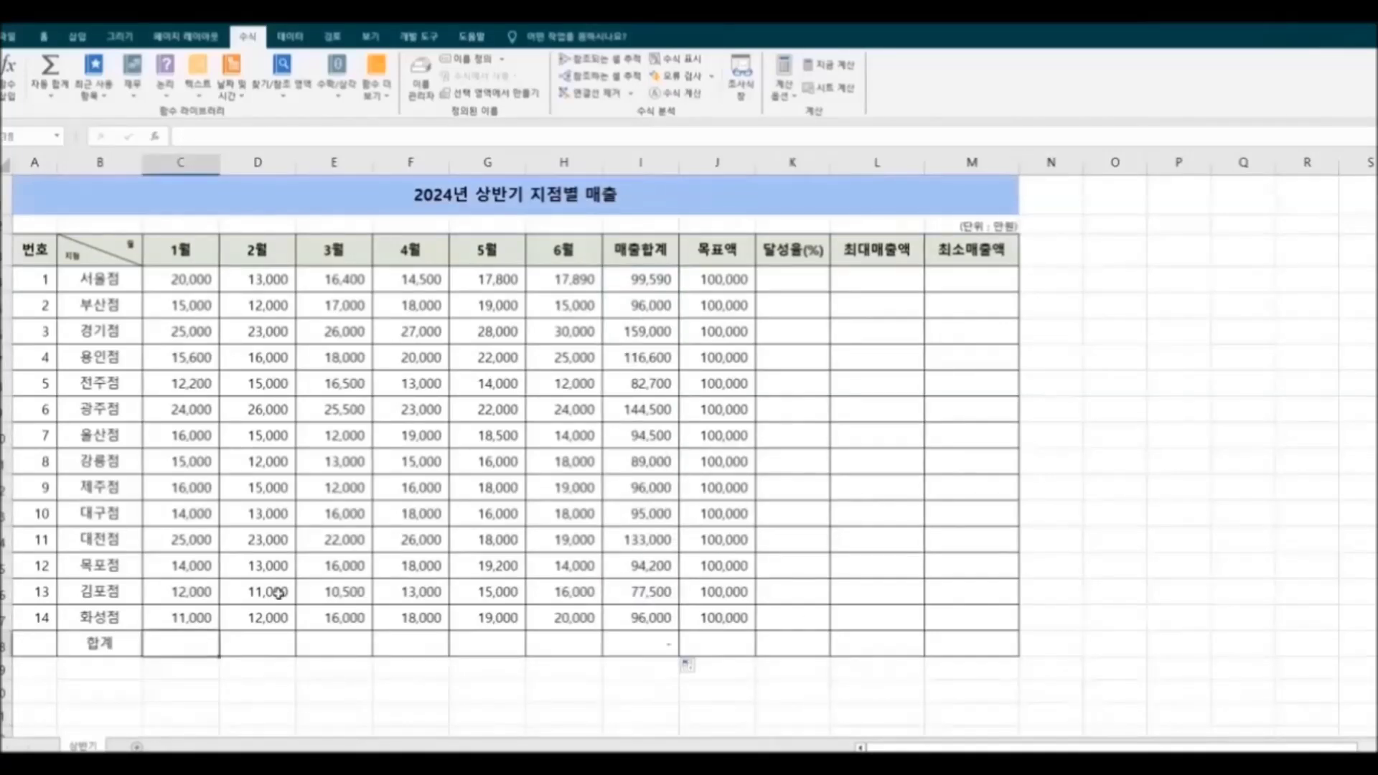
{"action": "left_click", "coordinate": [51, 95]}
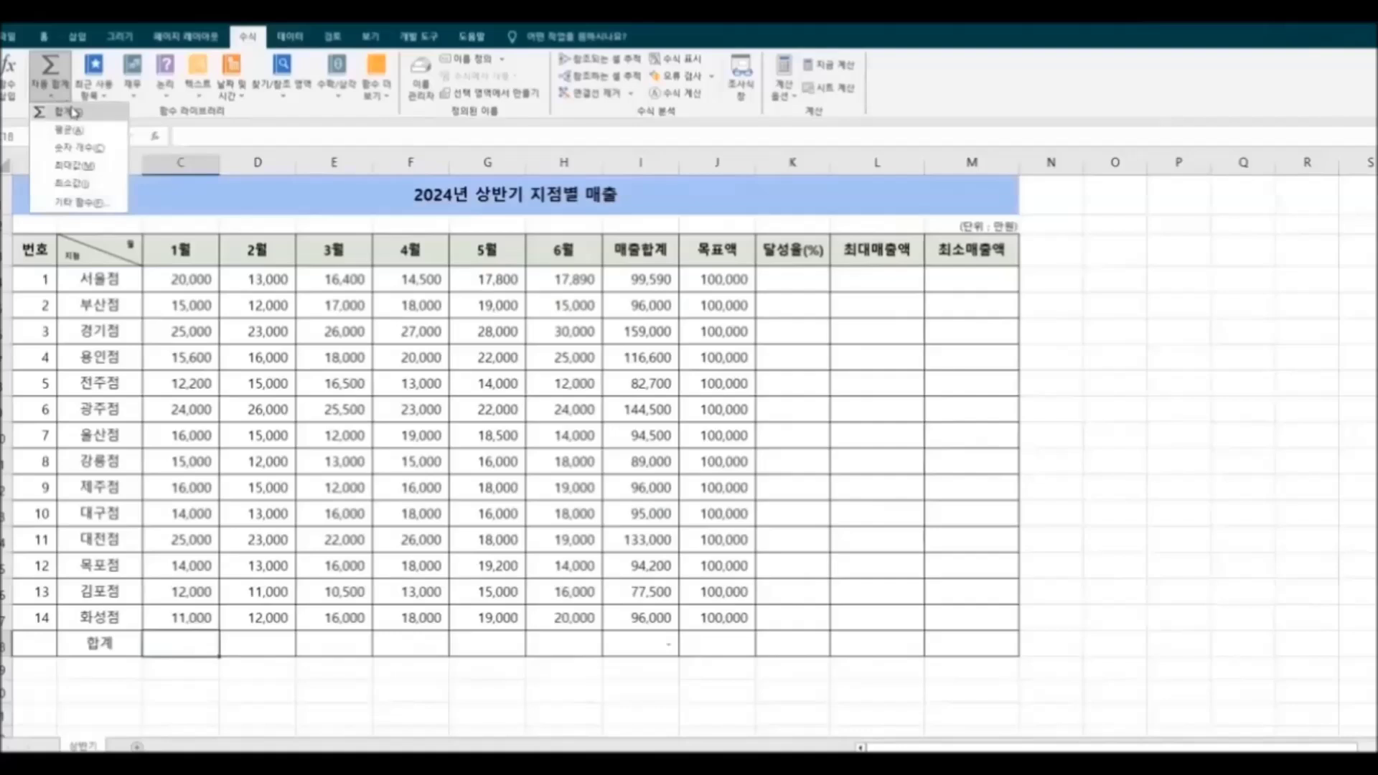
{"action": "left_click", "coordinate": [71, 124]}
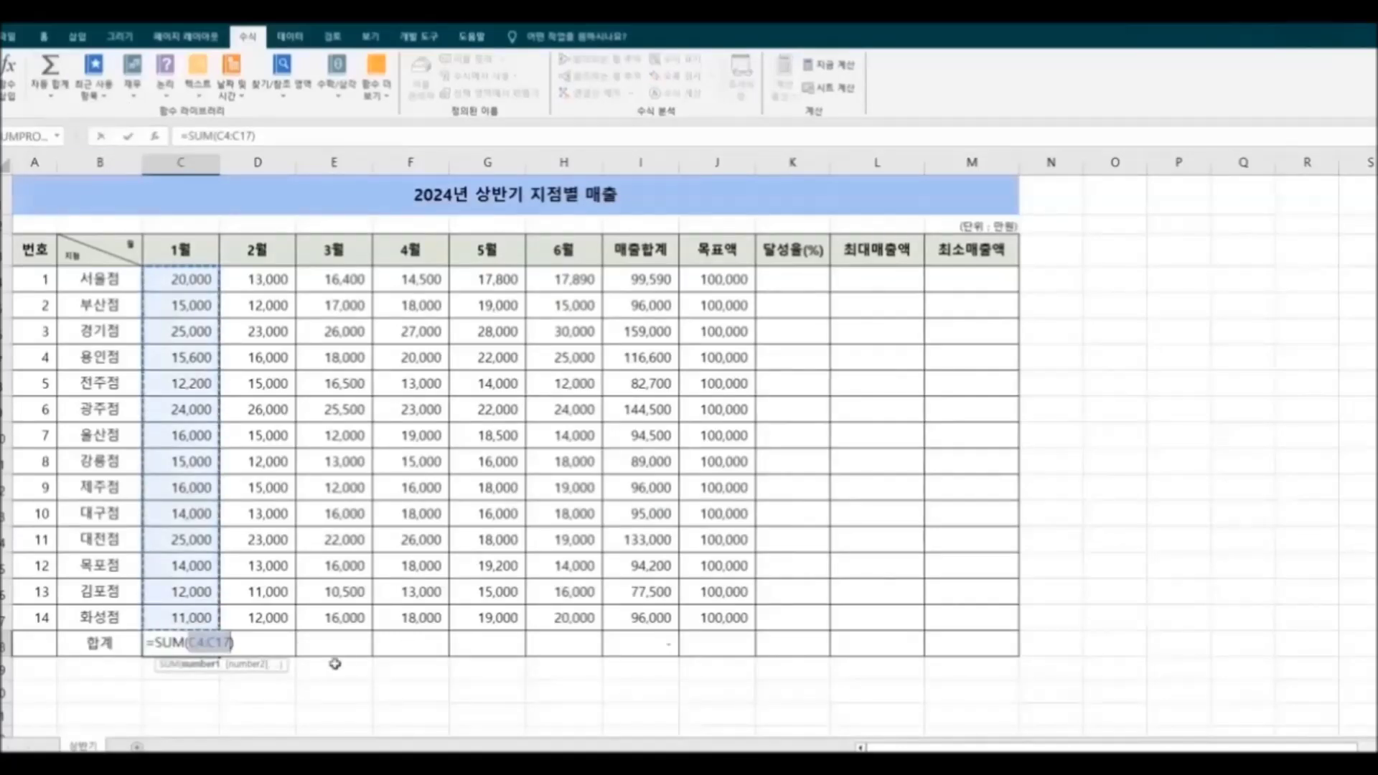
{"action": "key", "text": "Return"}
{"action": "left_click", "coordinate": [190, 644]}
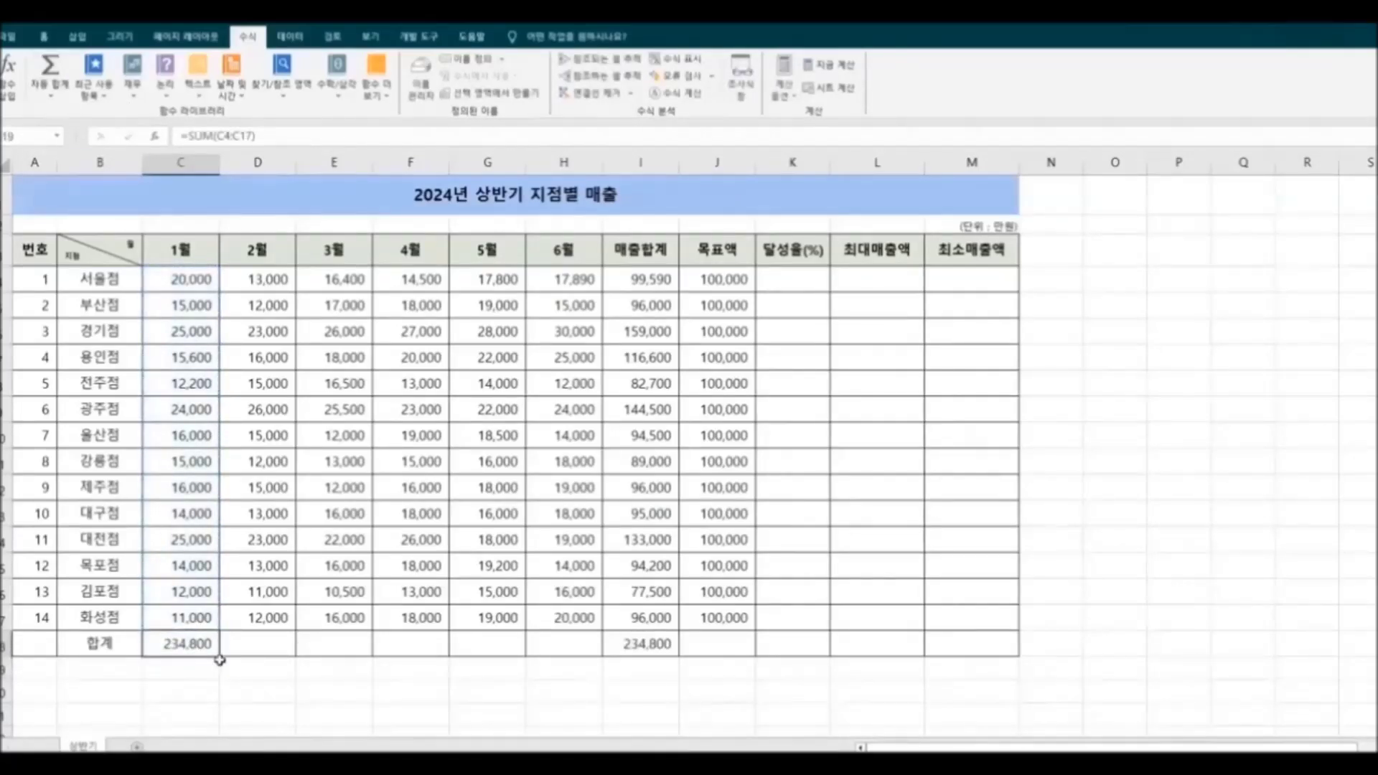
{"action": "left_click_drag", "start_coordinate": [220, 659], "coordinate": [601, 653]}
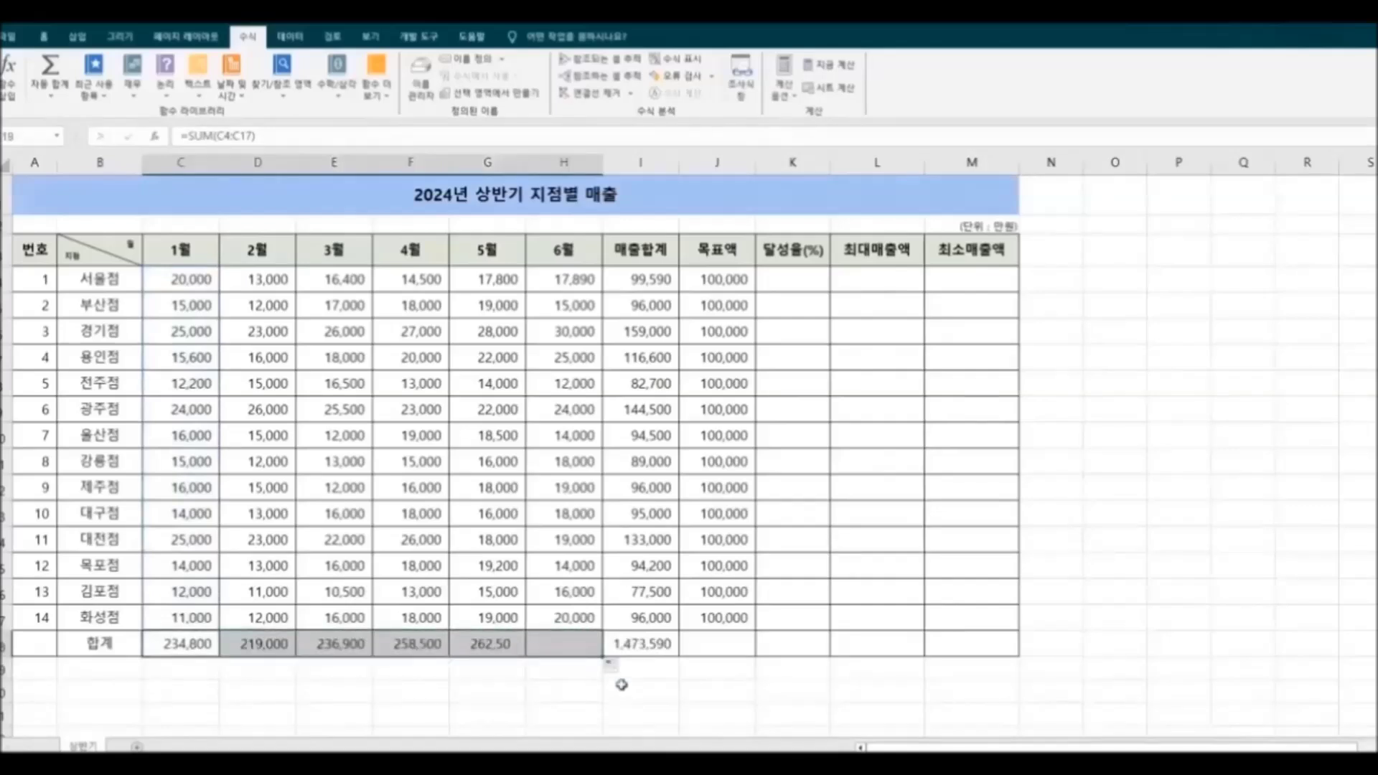
Enter an AutoSum total of the branch targets, =SUM(J4:J17), in the 합계 row's 목표액 cell.
{"action": "left_click", "coordinate": [724, 646]}
{"action": "left_click", "coordinate": [50, 94]}
{"action": "left_click", "coordinate": [72, 120]}
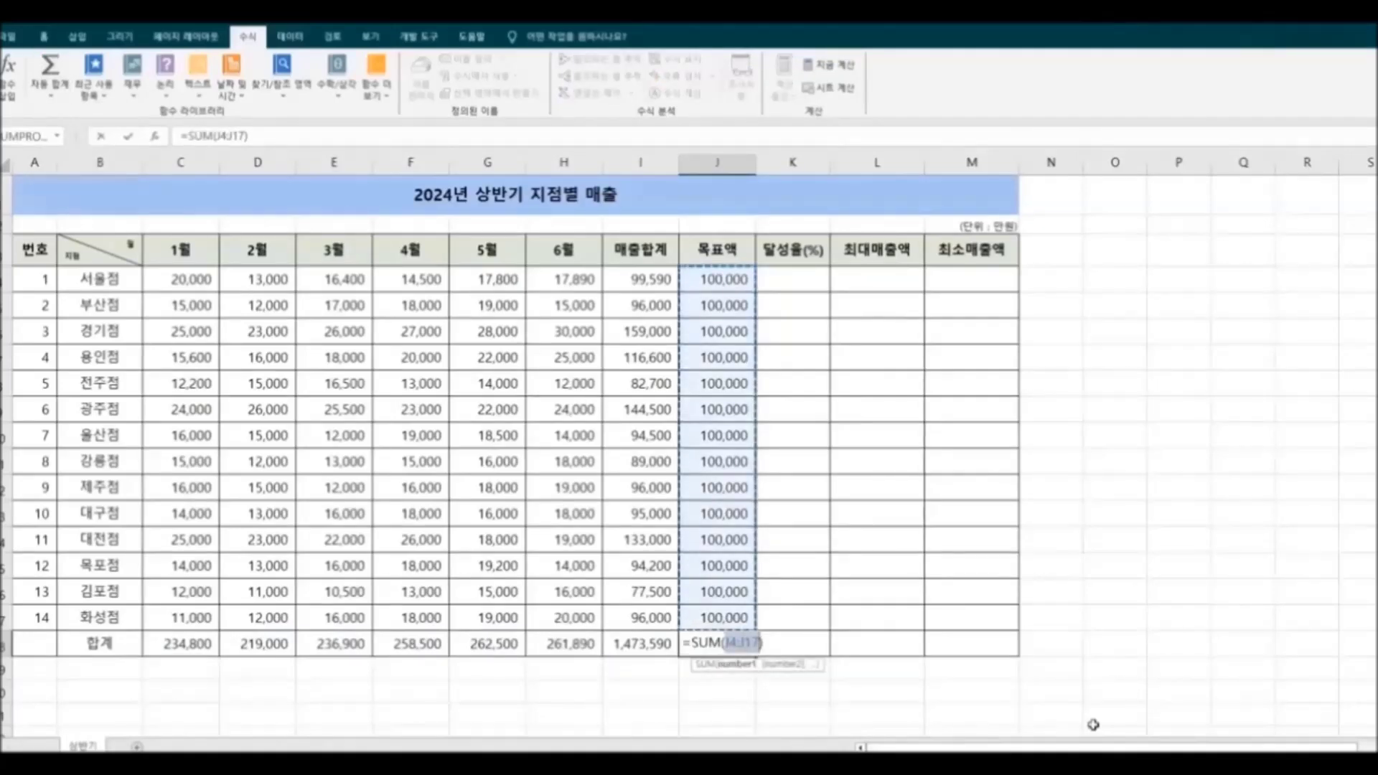
{"action": "key", "text": "Return"}
Ignore the formula error flagged on the 합계 row's 매출합계 cell.
{"action": "left_click", "coordinate": [668, 650]}
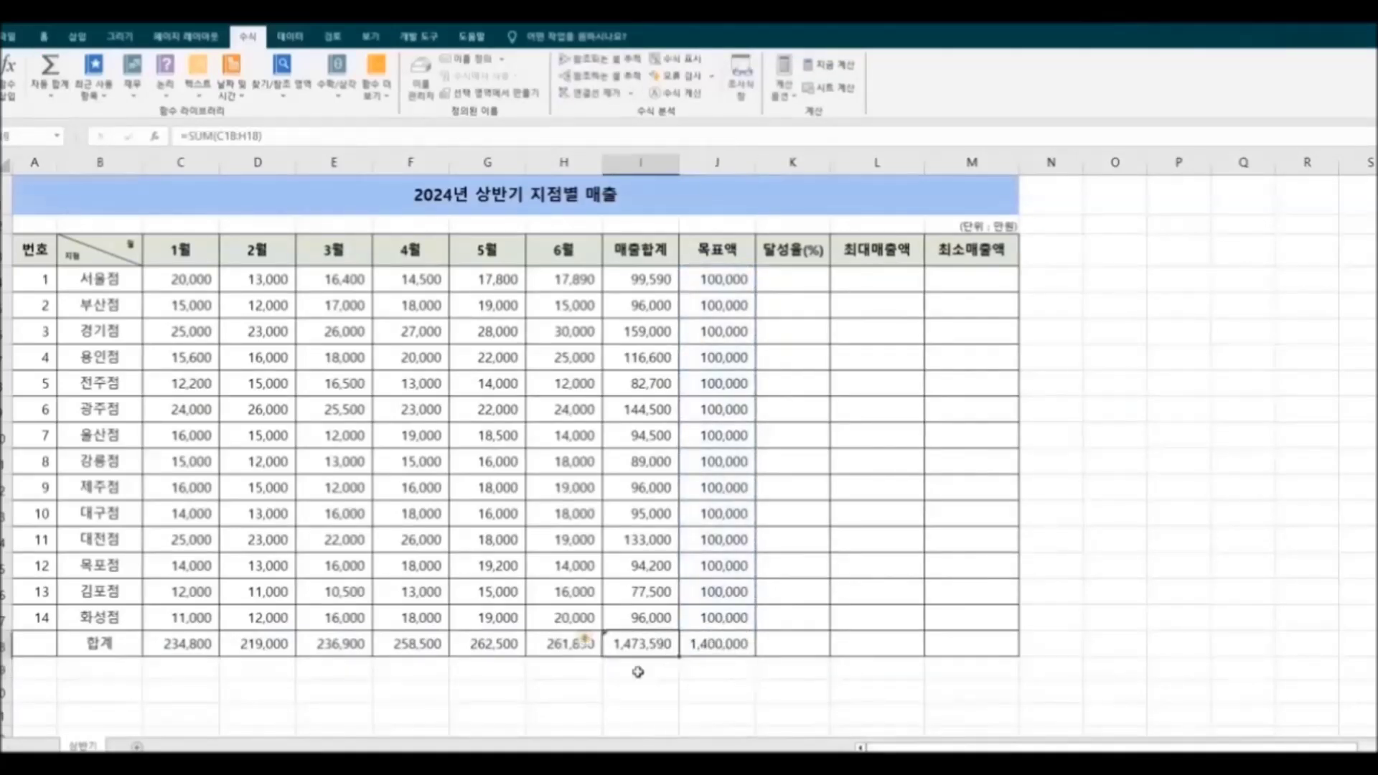
{"action": "left_click", "coordinate": [592, 639]}
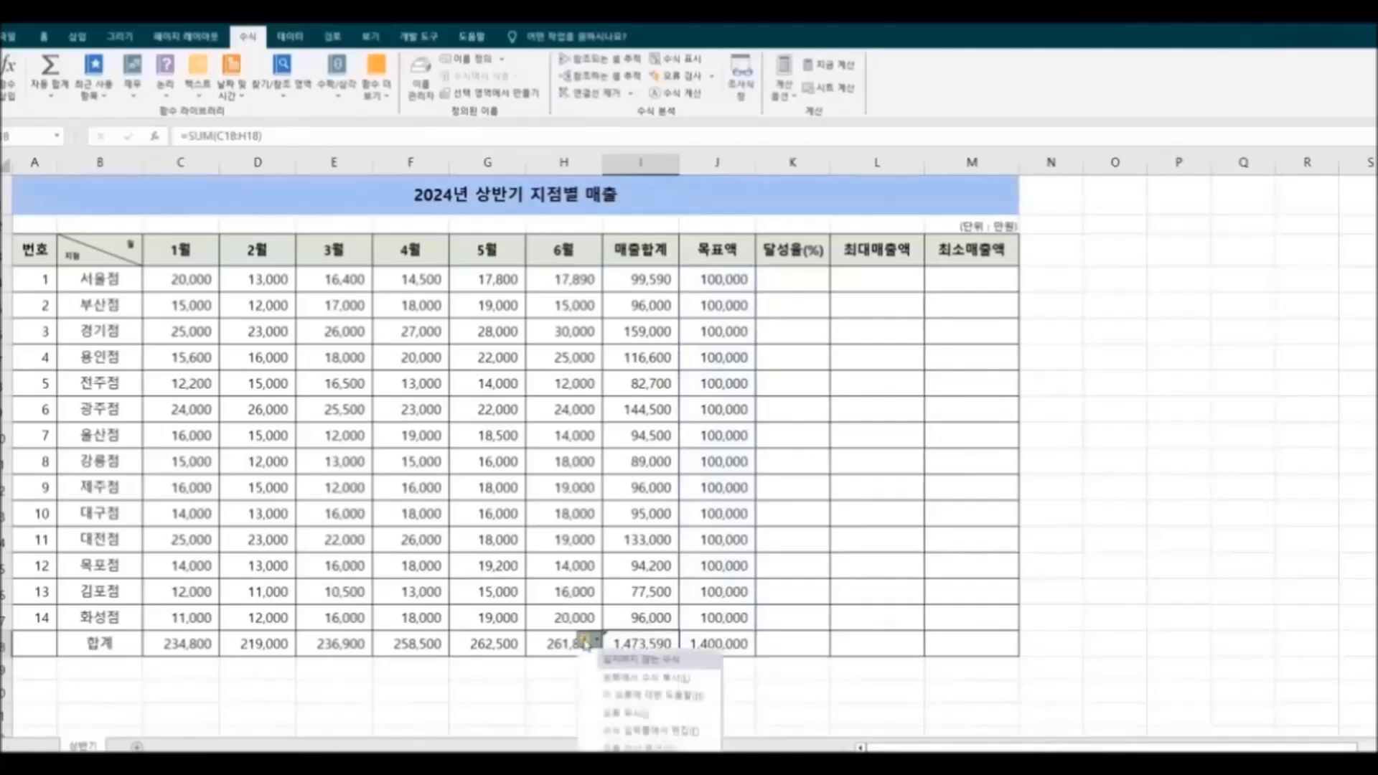
{"action": "left_click", "coordinate": [650, 714]}
{"action": "left_click", "coordinate": [793, 716]}
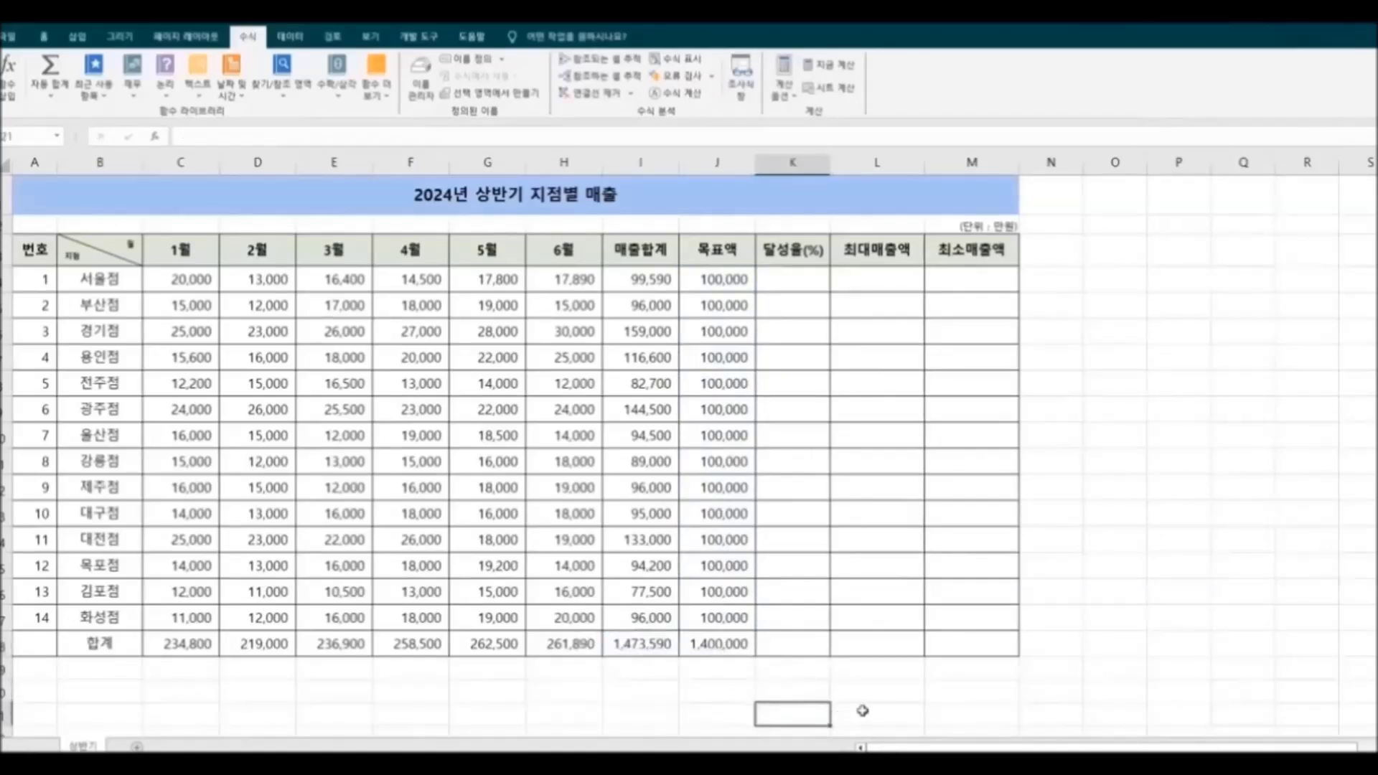
Calculate 서울점's 달성율(%) by dividing its sales total by its target, =I4/J4.
{"action": "left_click", "coordinate": [799, 281]}
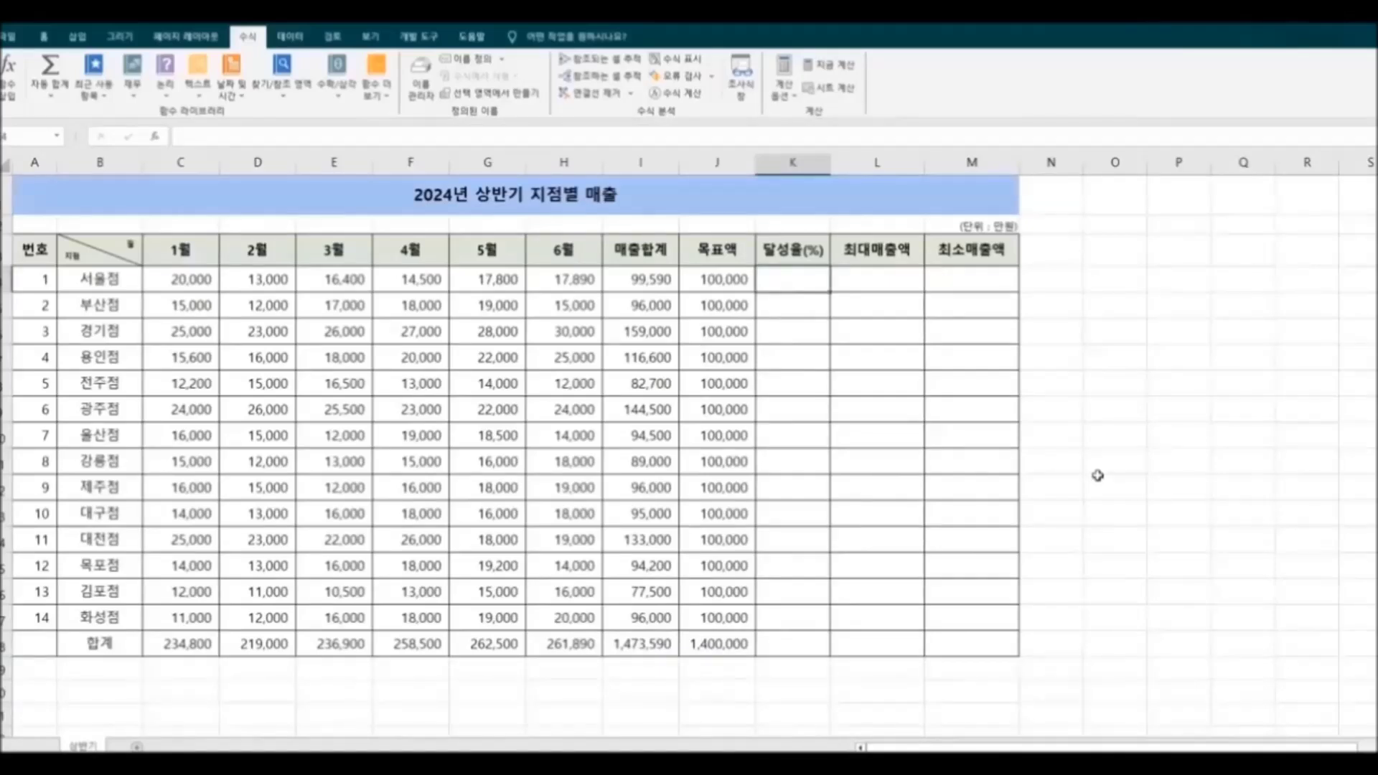
{"action": "type", "text": "="}
{"action": "left_click", "coordinate": [642, 281]}
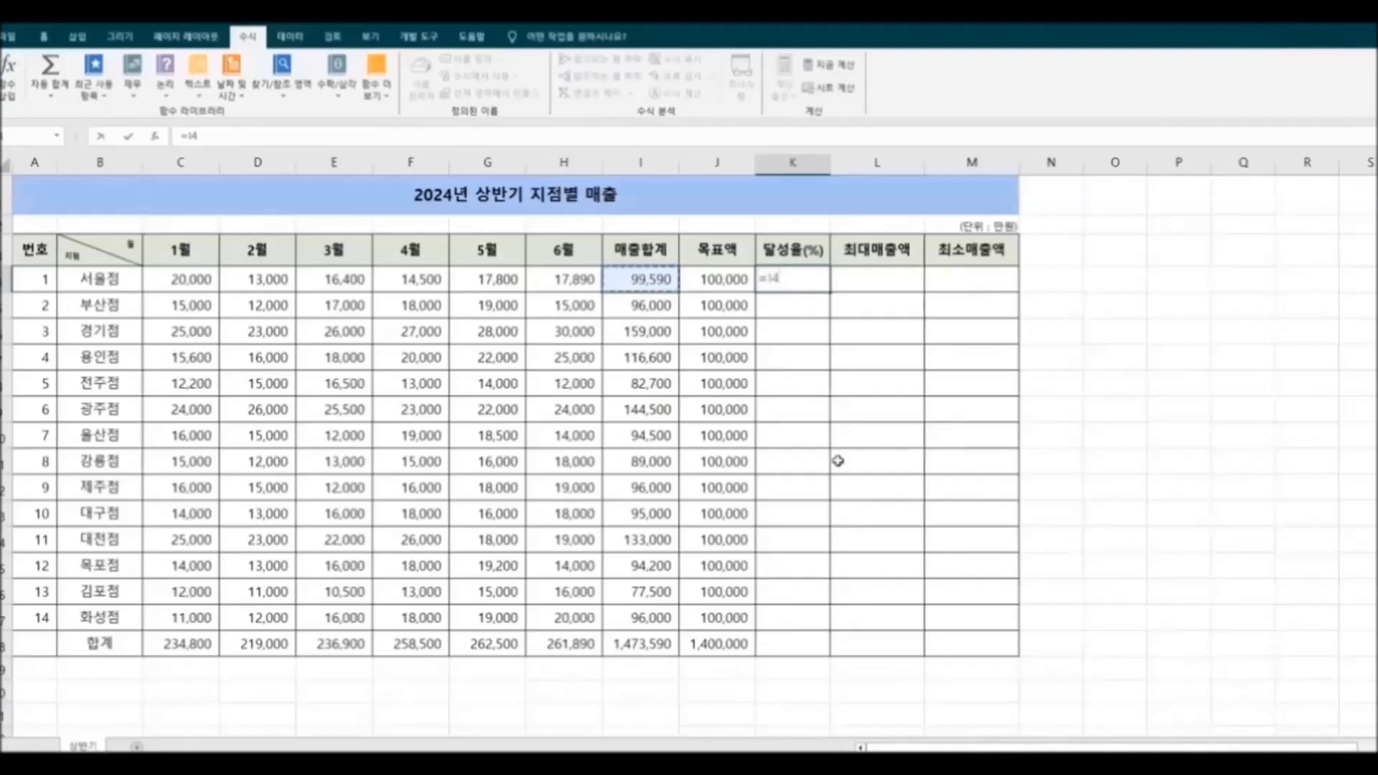
{"action": "type", "text": "/"}
{"action": "left_click", "coordinate": [718, 281]}
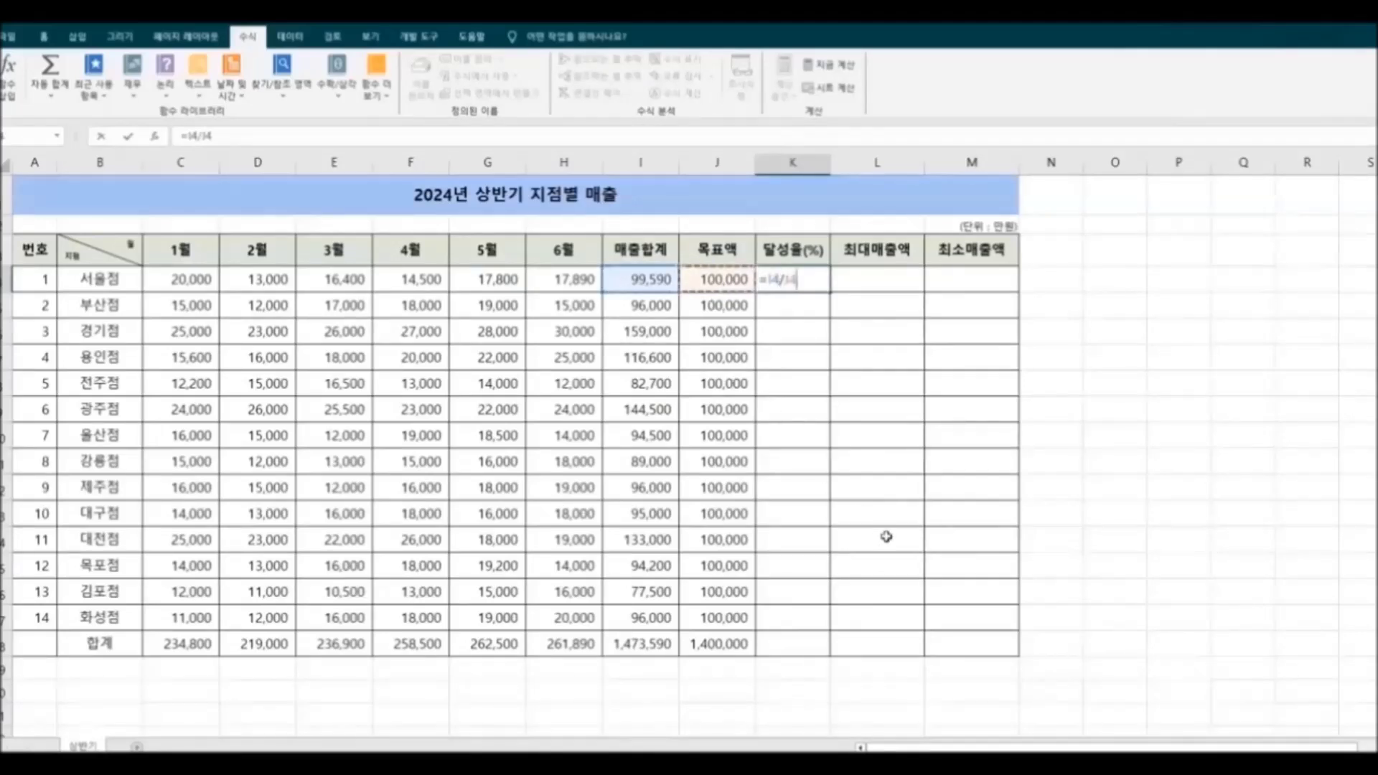
{"action": "key", "text": "Return"}
Fill the 달성율(%) formula down through the 합계 row and show the percentages with one decimal place.
{"action": "left_click", "coordinate": [781, 284]}
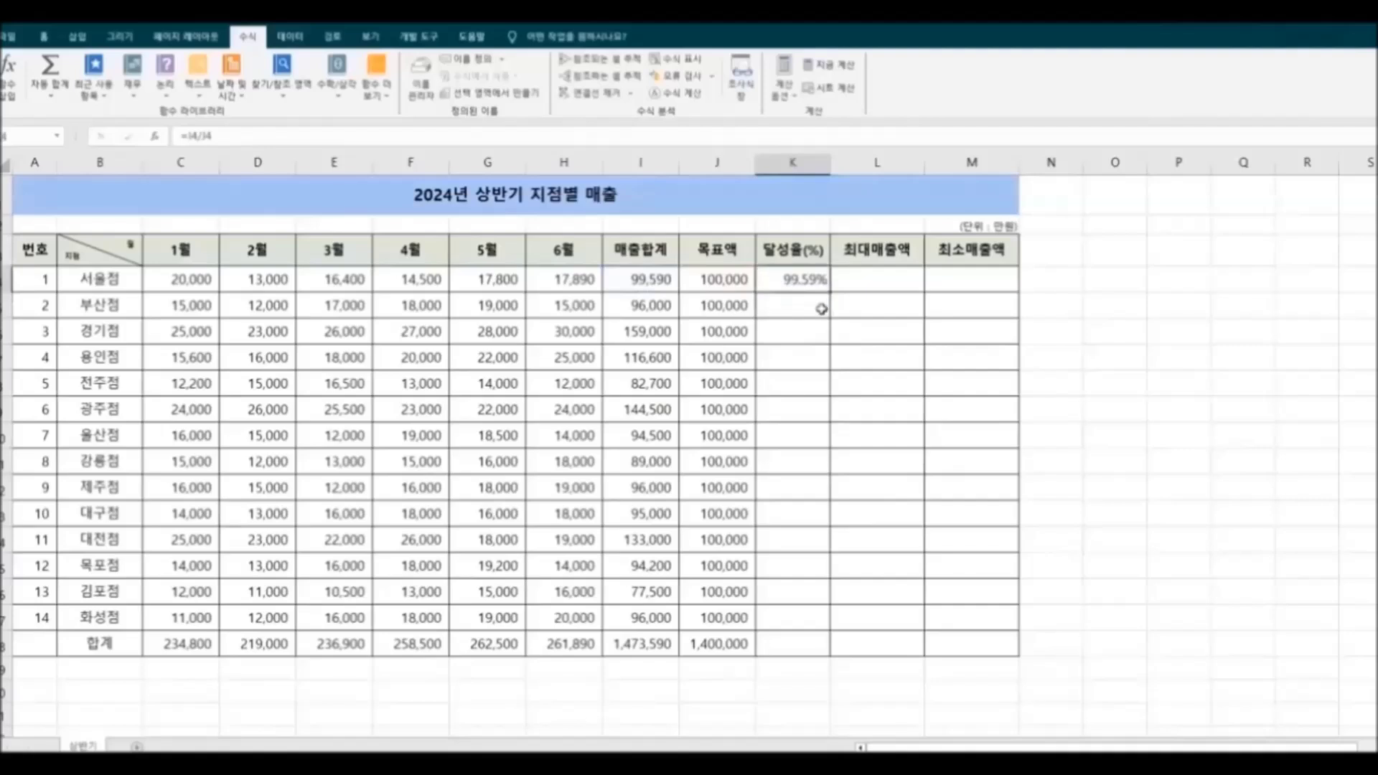
{"action": "left_click_drag", "start_coordinate": [831, 293], "coordinate": [852, 655]}
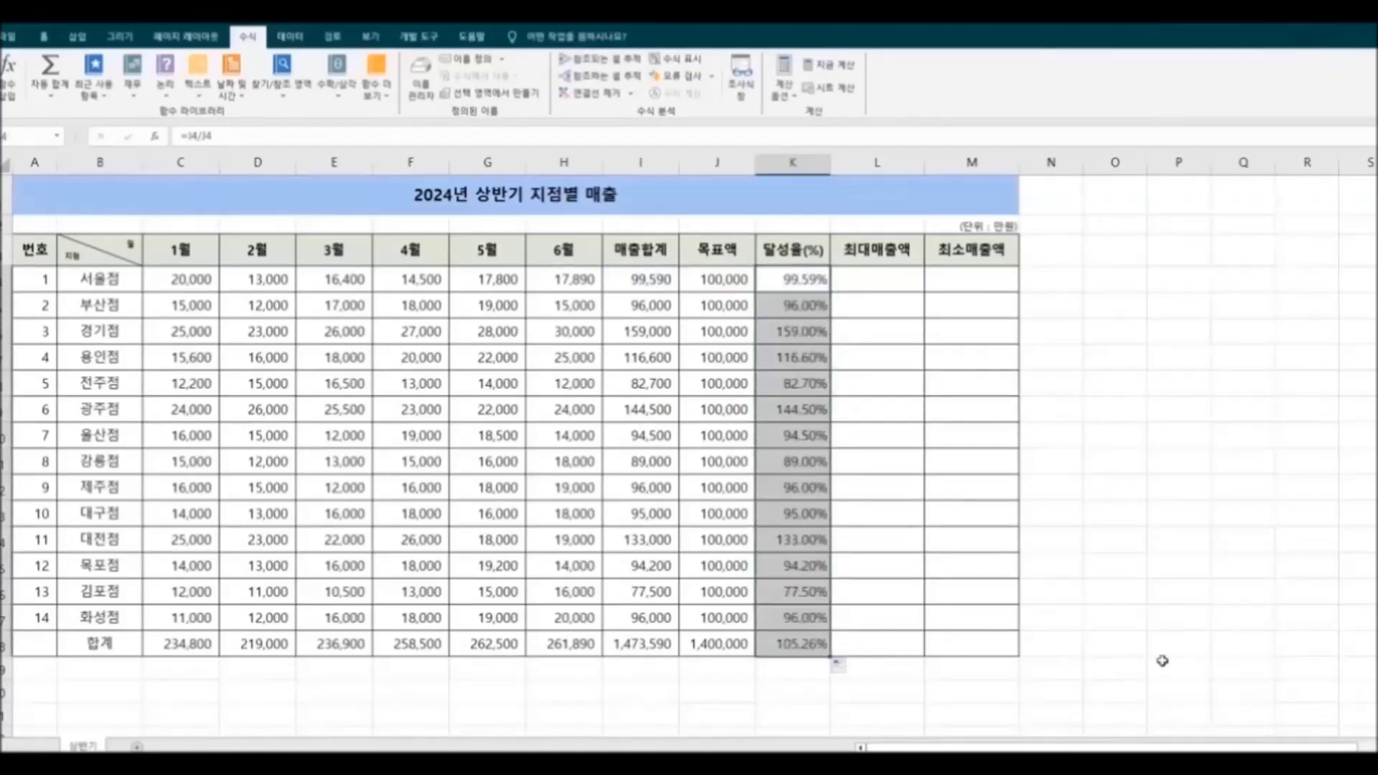
{"action": "left_click", "coordinate": [44, 36]}
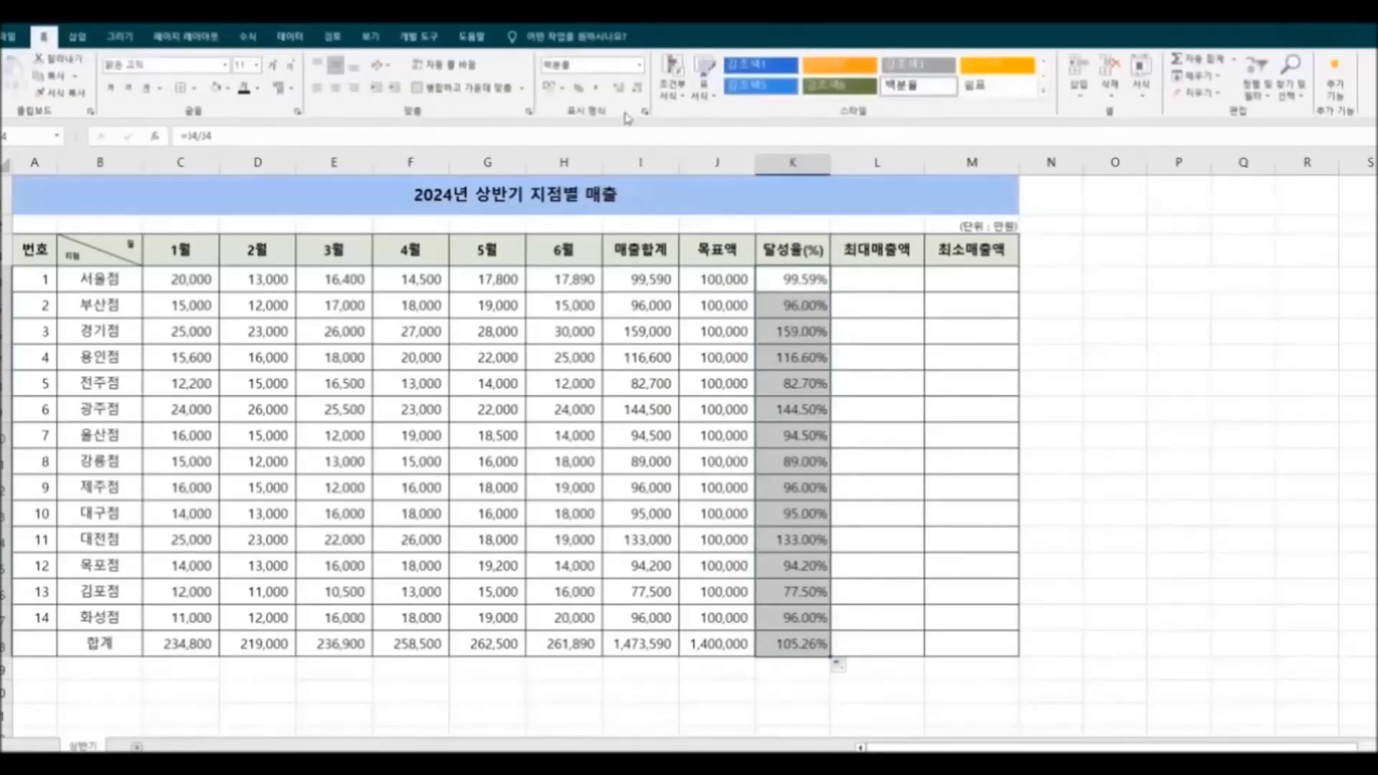
{"action": "left_click", "coordinate": [1101, 442]}
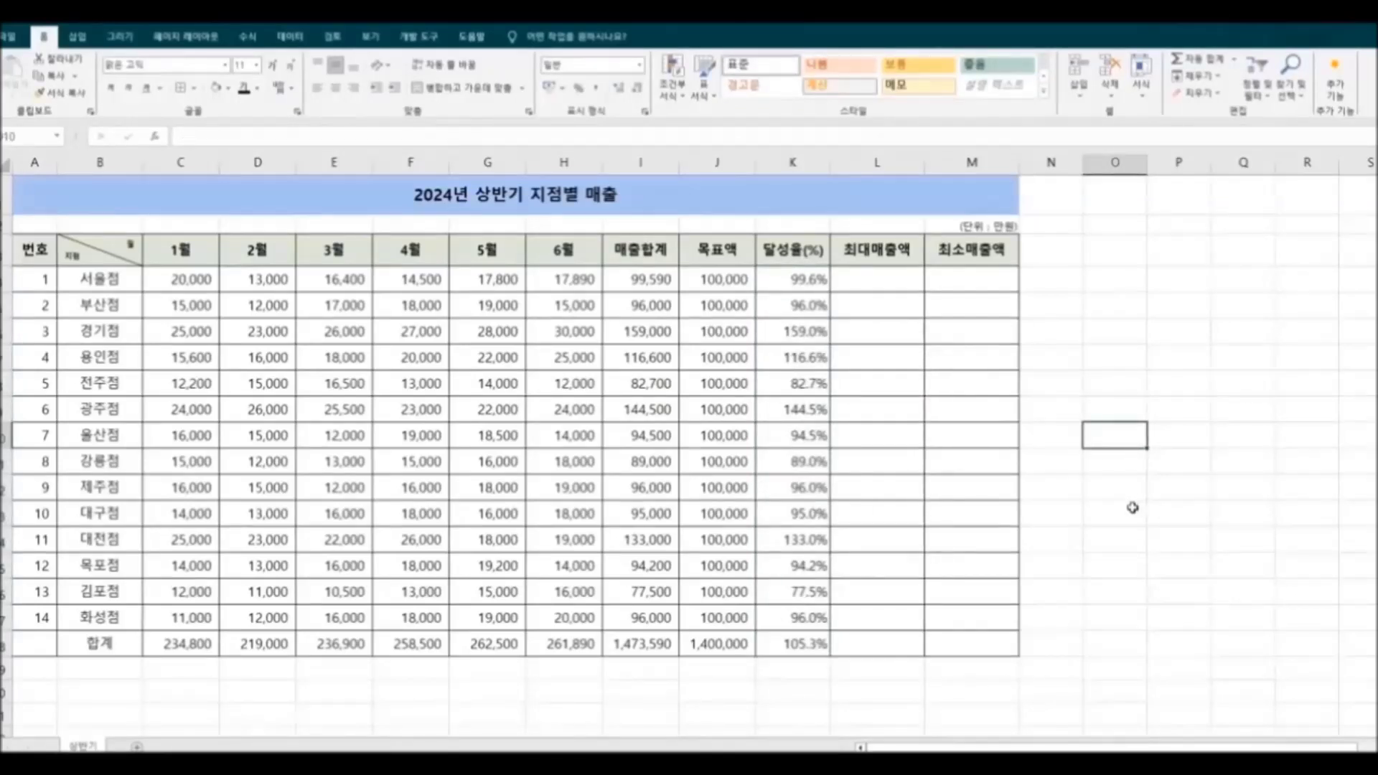
Enter the maximum of 서울점's January to June sales, =MAX(C4:H4), in its 최대매출액 cell.
{"action": "left_click", "coordinate": [890, 283]}
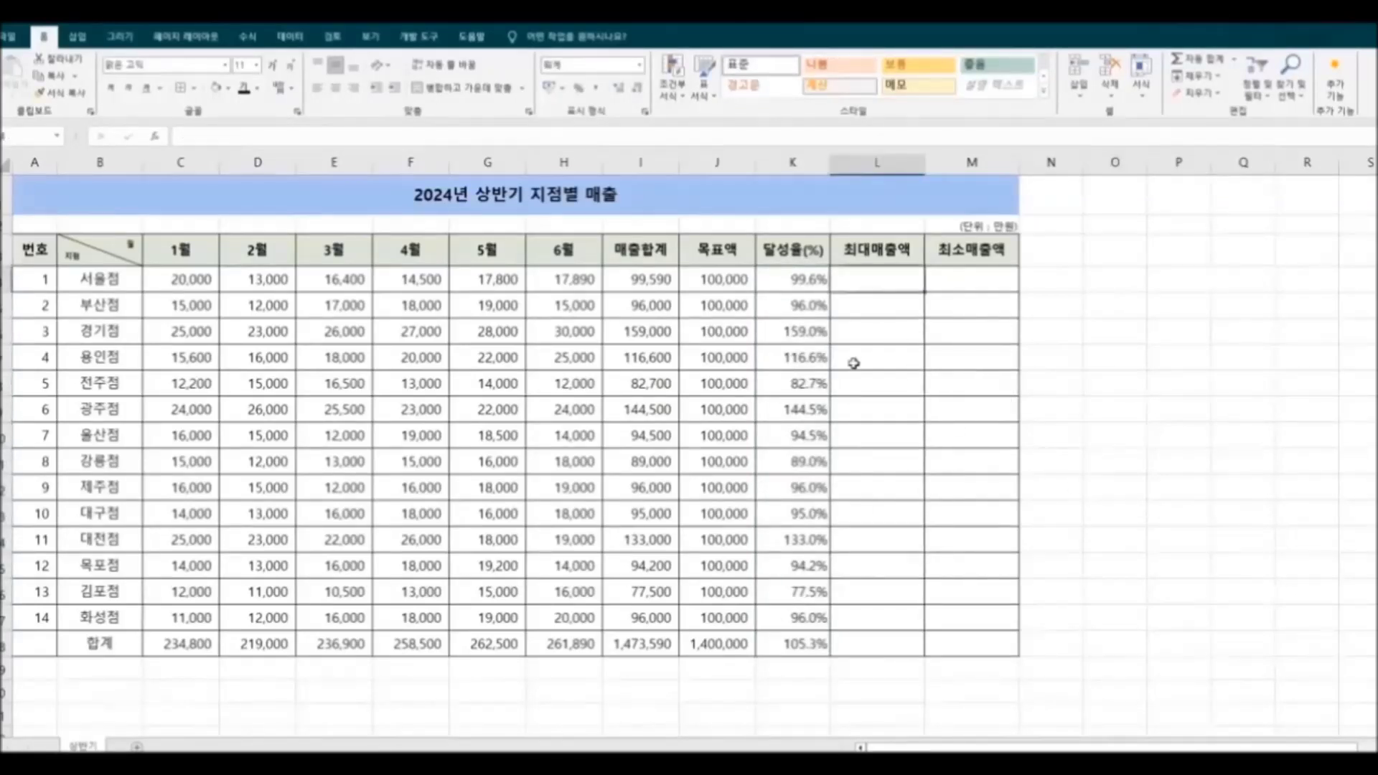
{"action": "left_click", "coordinate": [248, 36]}
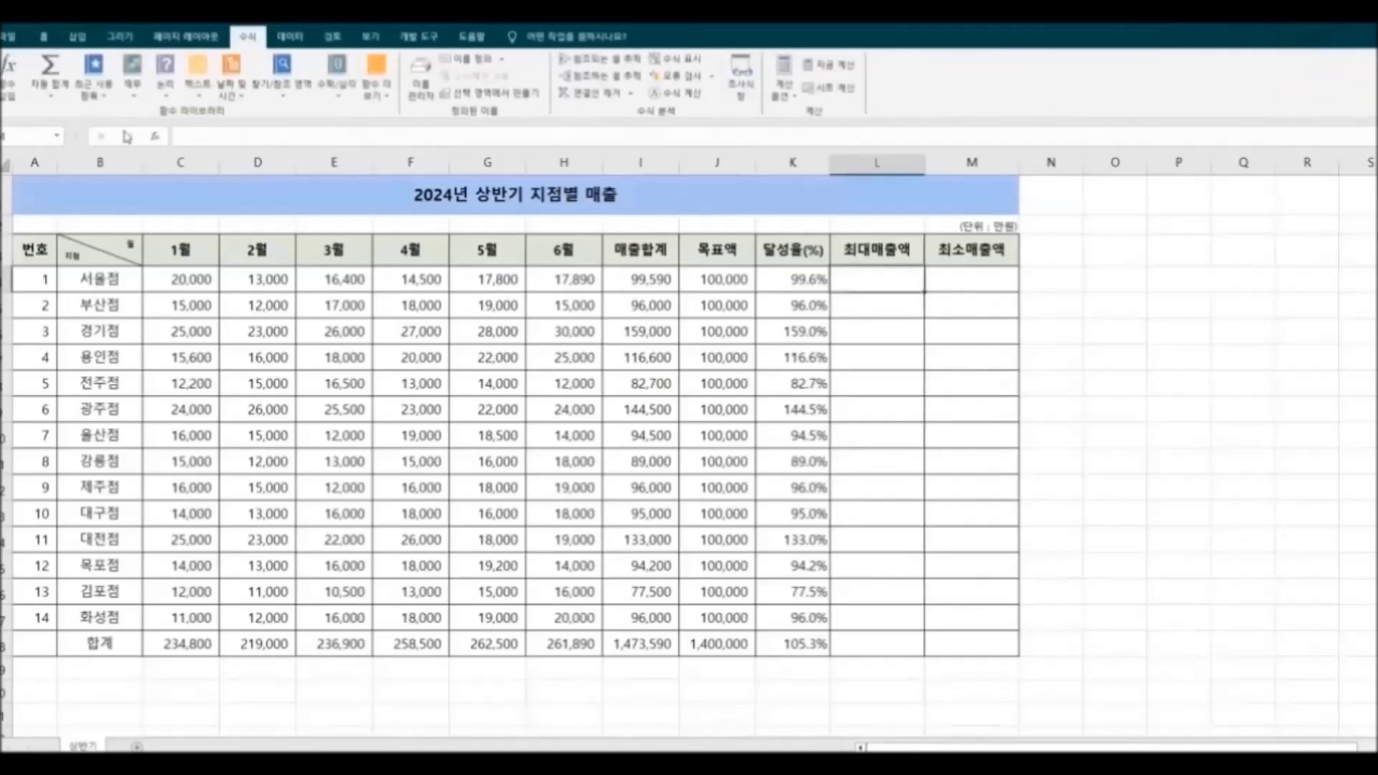
{"action": "left_click", "coordinate": [52, 94]}
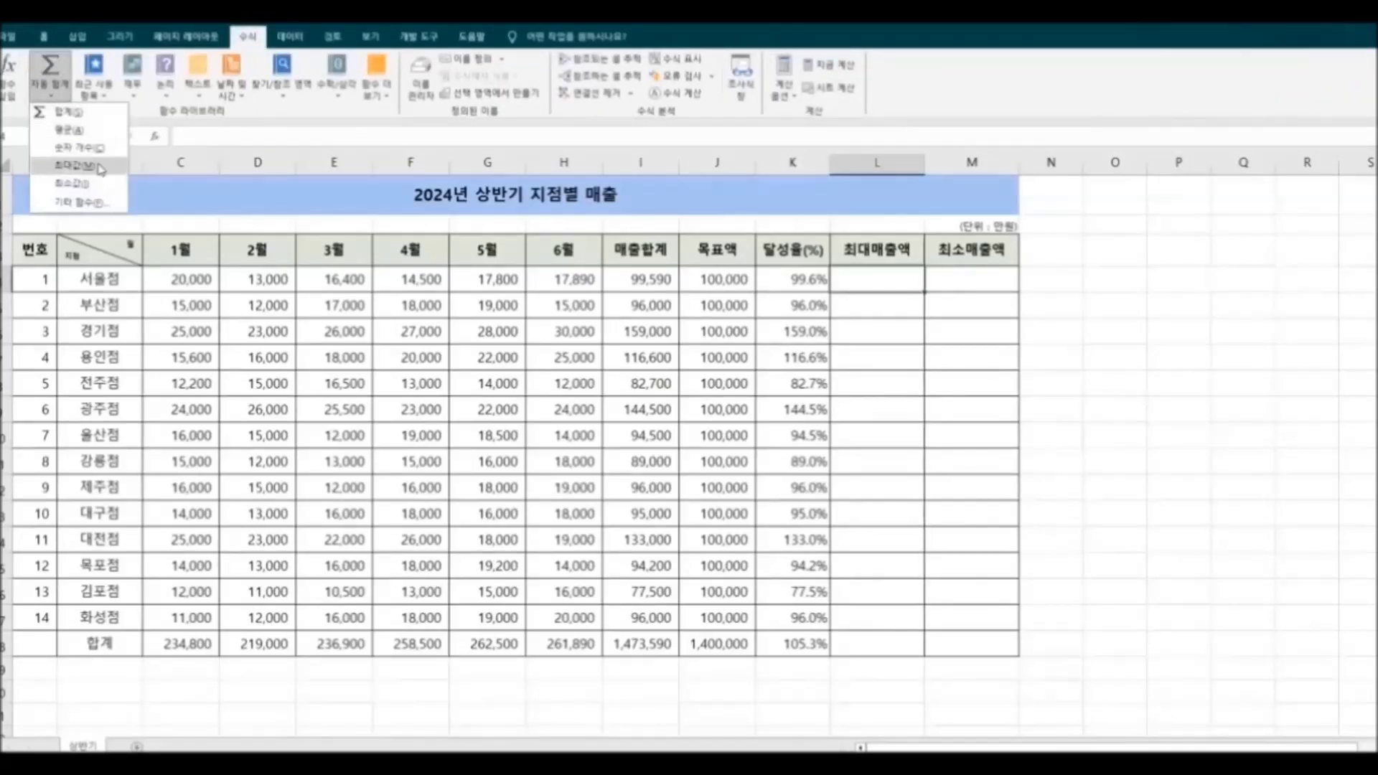
{"action": "left_click", "coordinate": [75, 165]}
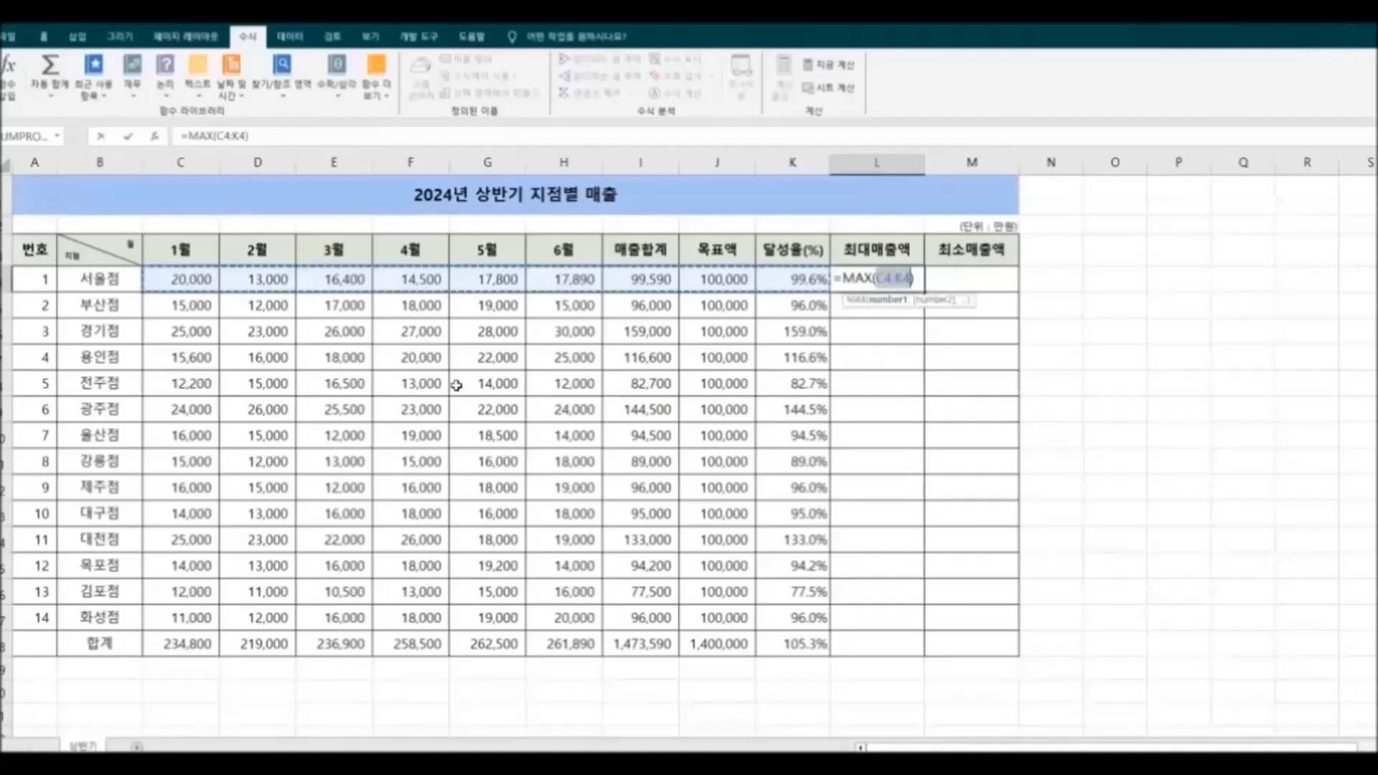
{"action": "left_click", "coordinate": [191, 279]}
{"action": "left_click_drag", "start_coordinate": [259, 274], "coordinate": [549, 278]}
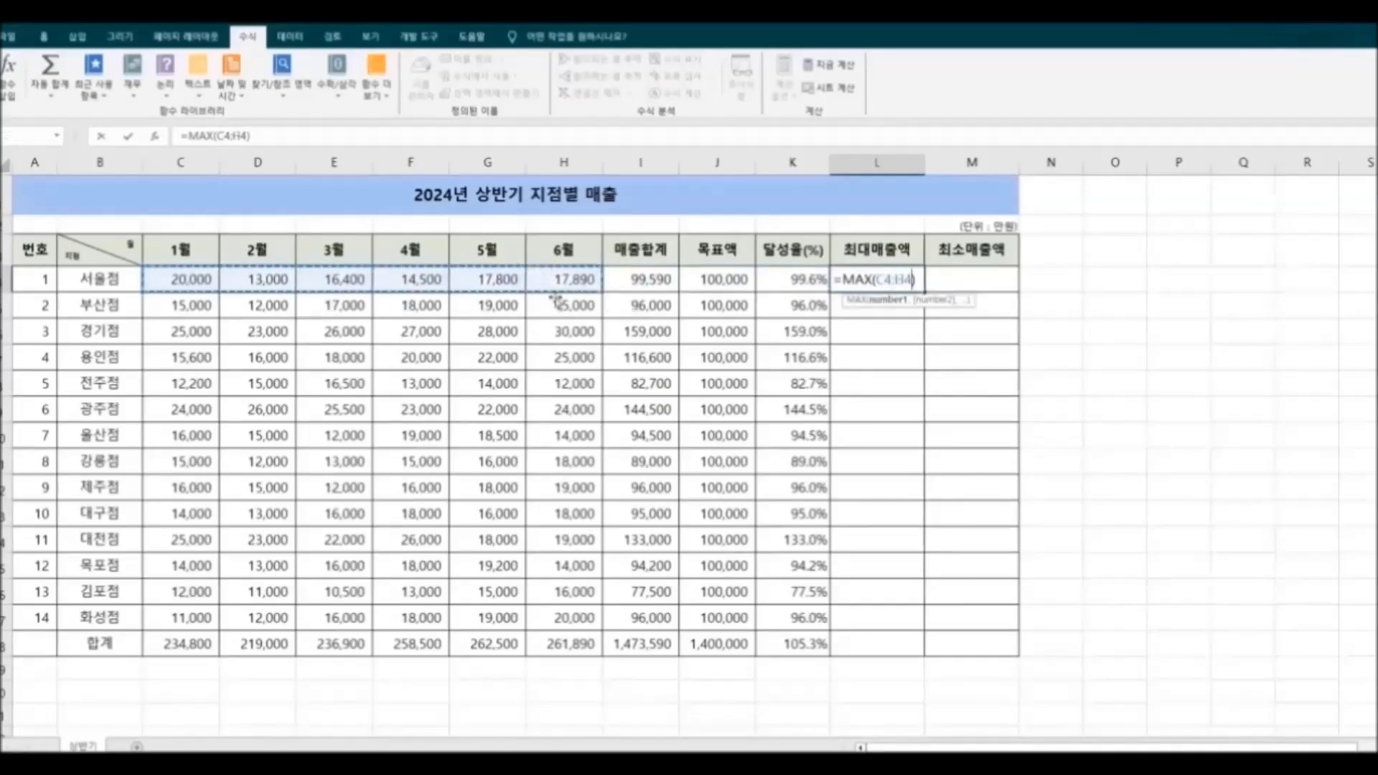
{"action": "key", "text": "Return"}
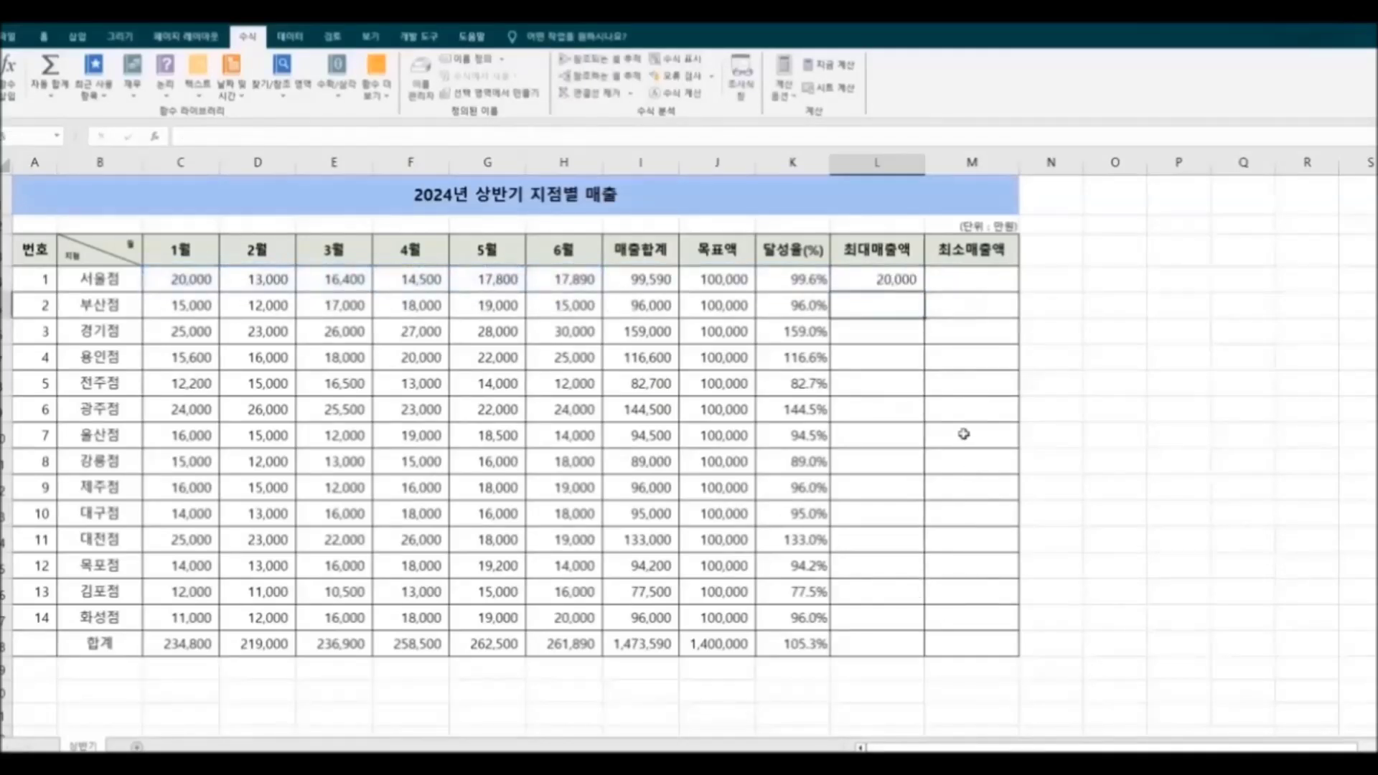
Enter =MIN(C4:H4) in 서울점's 최소매출액 cell and fill the maximum and minimum formulas down to the 화성점 row.
{"action": "left_click", "coordinate": [962, 280]}
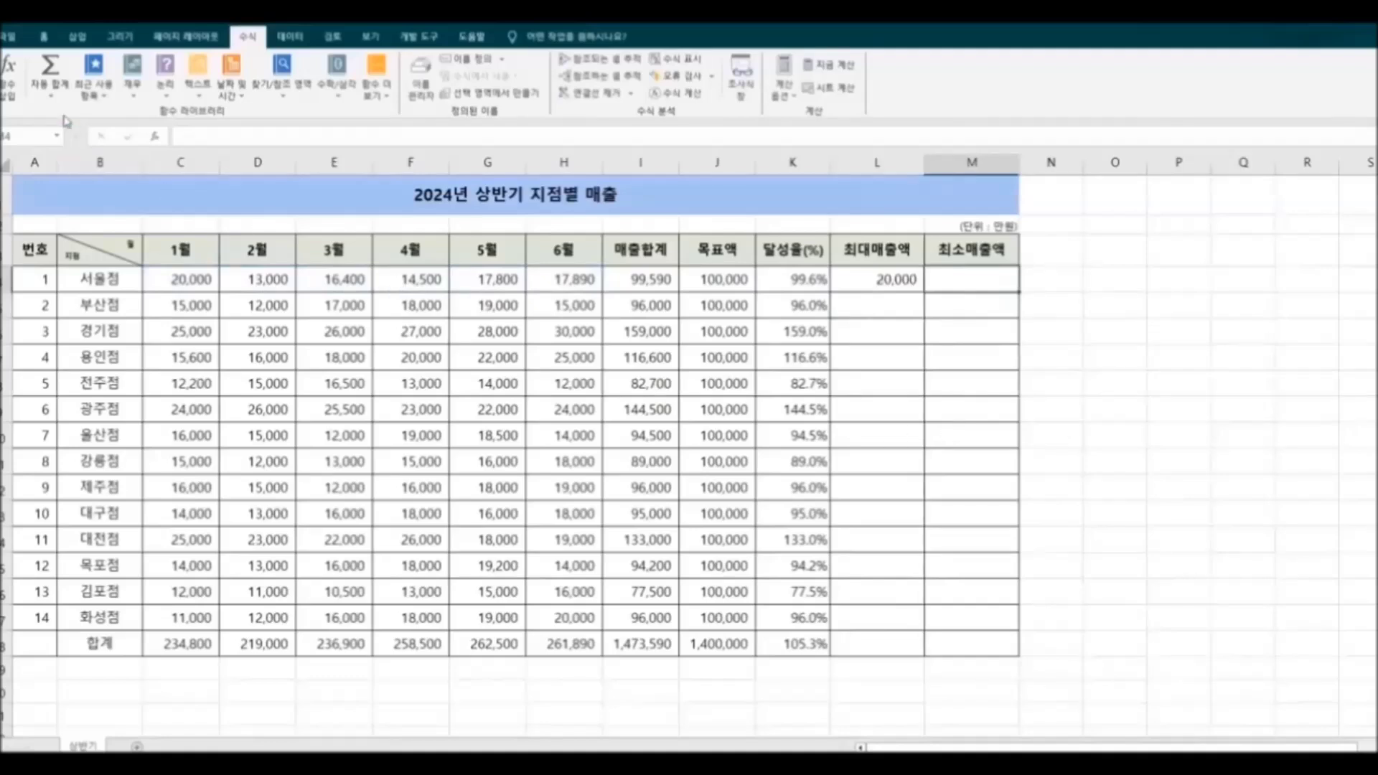
{"action": "left_click", "coordinate": [50, 92]}
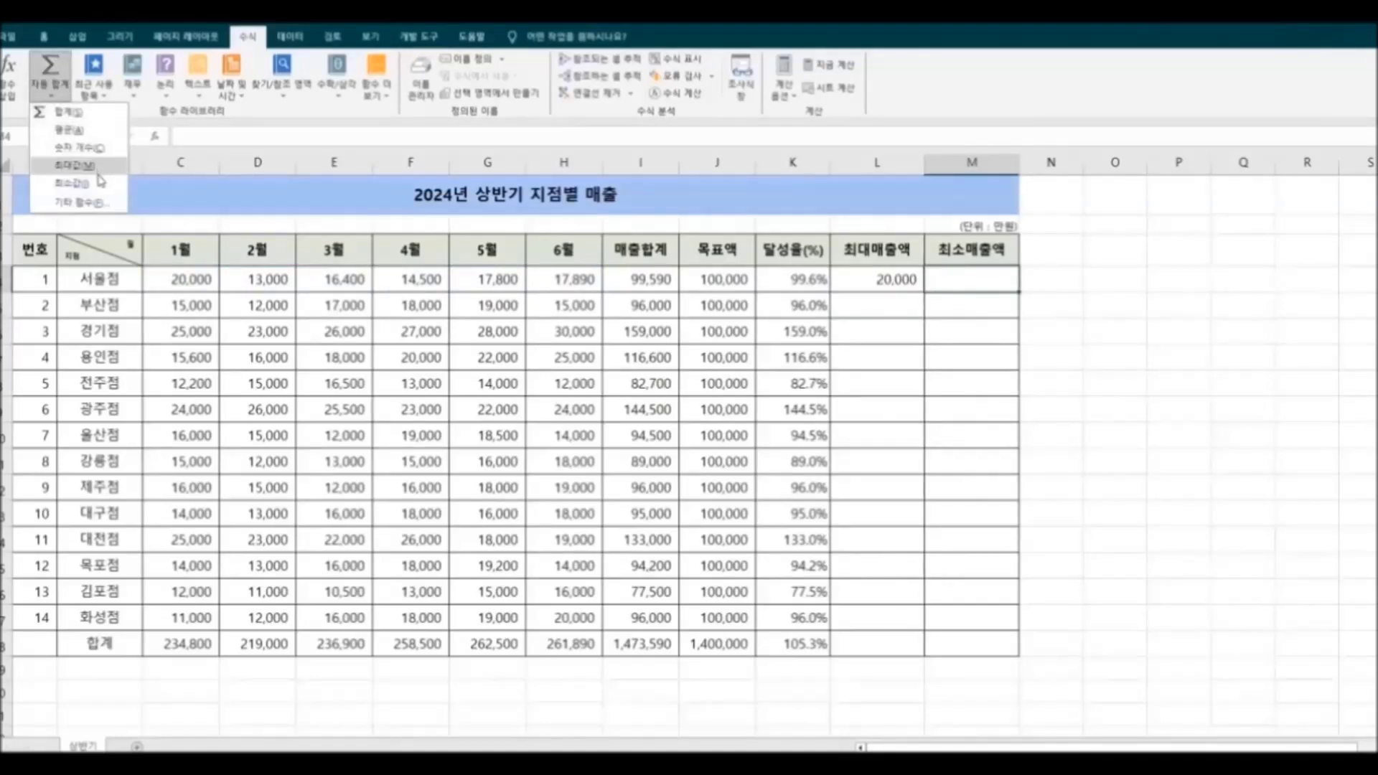
{"action": "left_click", "coordinate": [99, 185]}
{"action": "left_click_drag", "start_coordinate": [188, 279], "coordinate": [544, 280]}
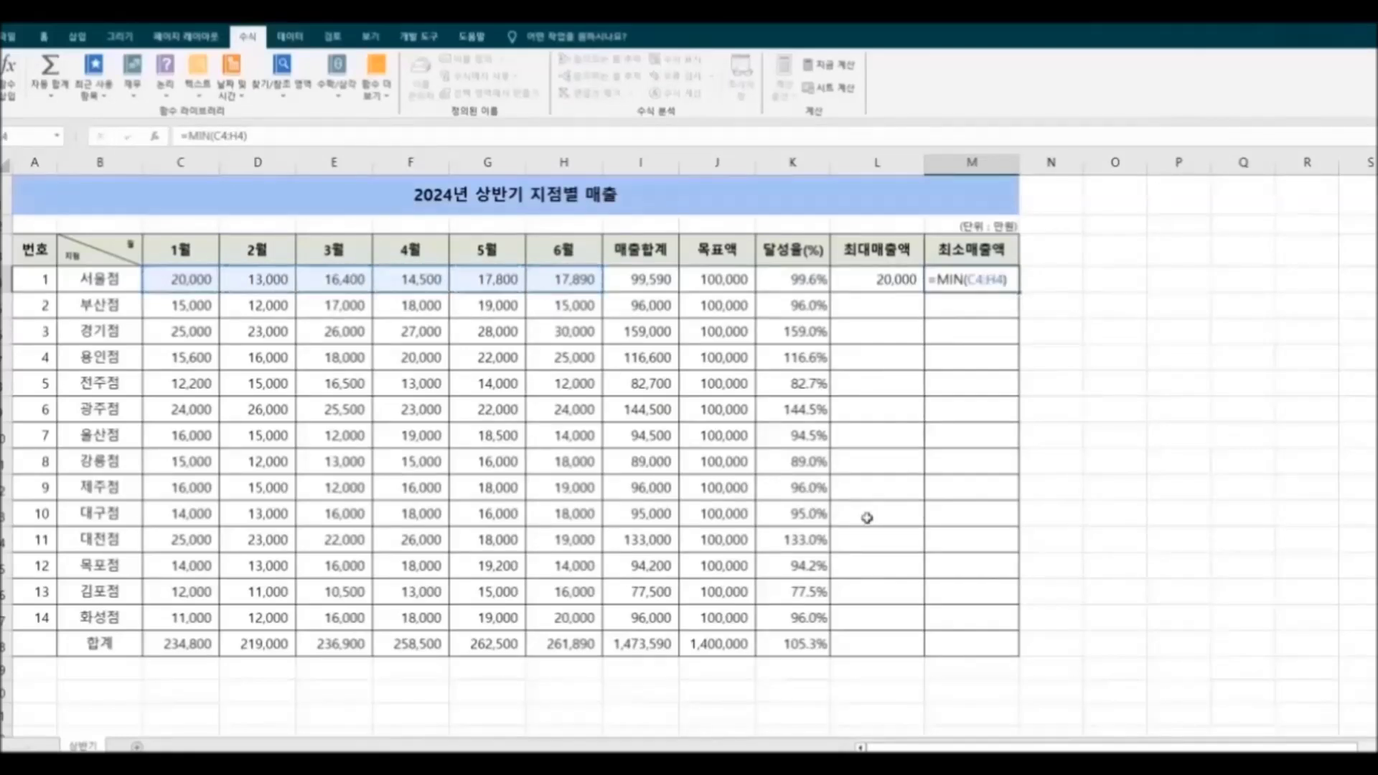
{"action": "key", "text": "Return"}
{"action": "left_click_drag", "start_coordinate": [870, 279], "coordinate": [1016, 630]}
{"action": "left_click", "coordinate": [1223, 650]}
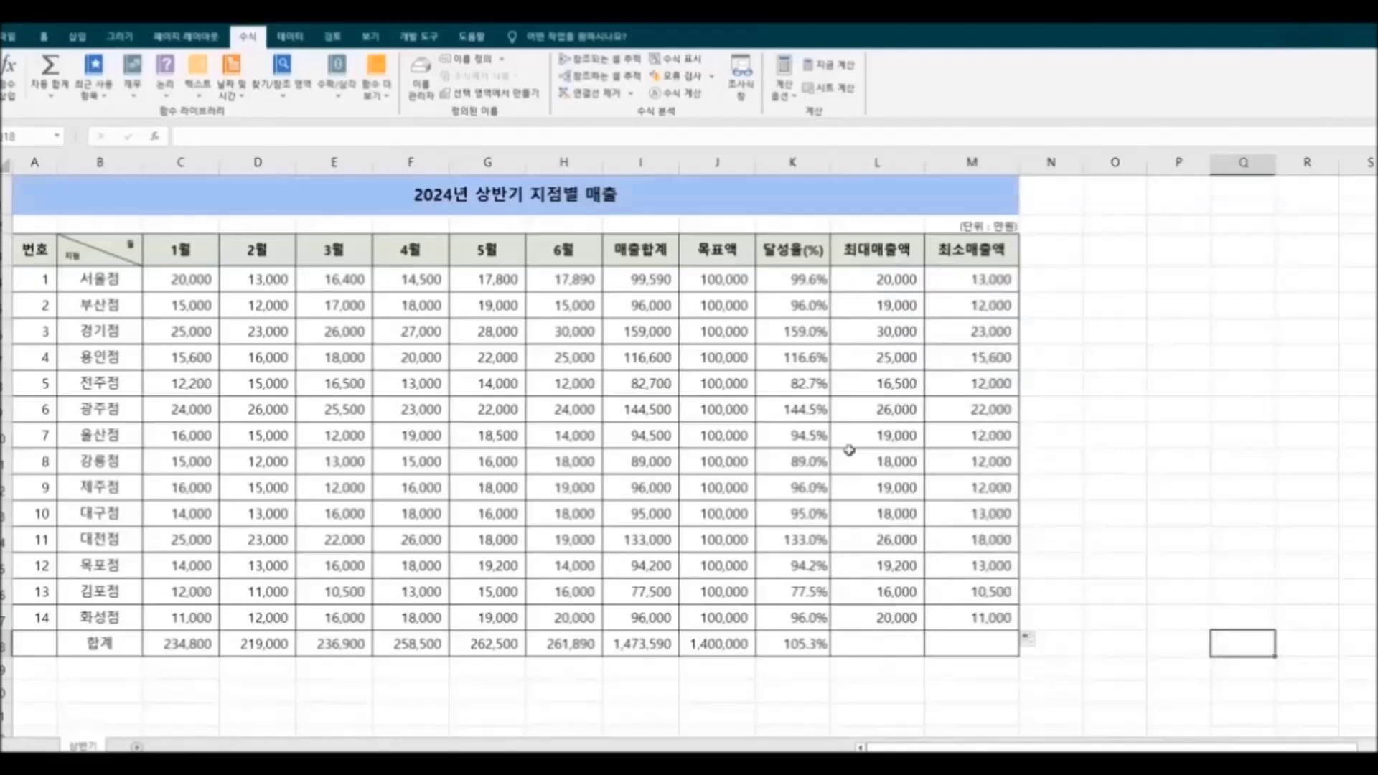
Apply blue gradient-fill data bars to the 매출합계 values from 서울점 through the 합계 row.
{"action": "left_click_drag", "start_coordinate": [636, 279], "coordinate": [650, 644]}
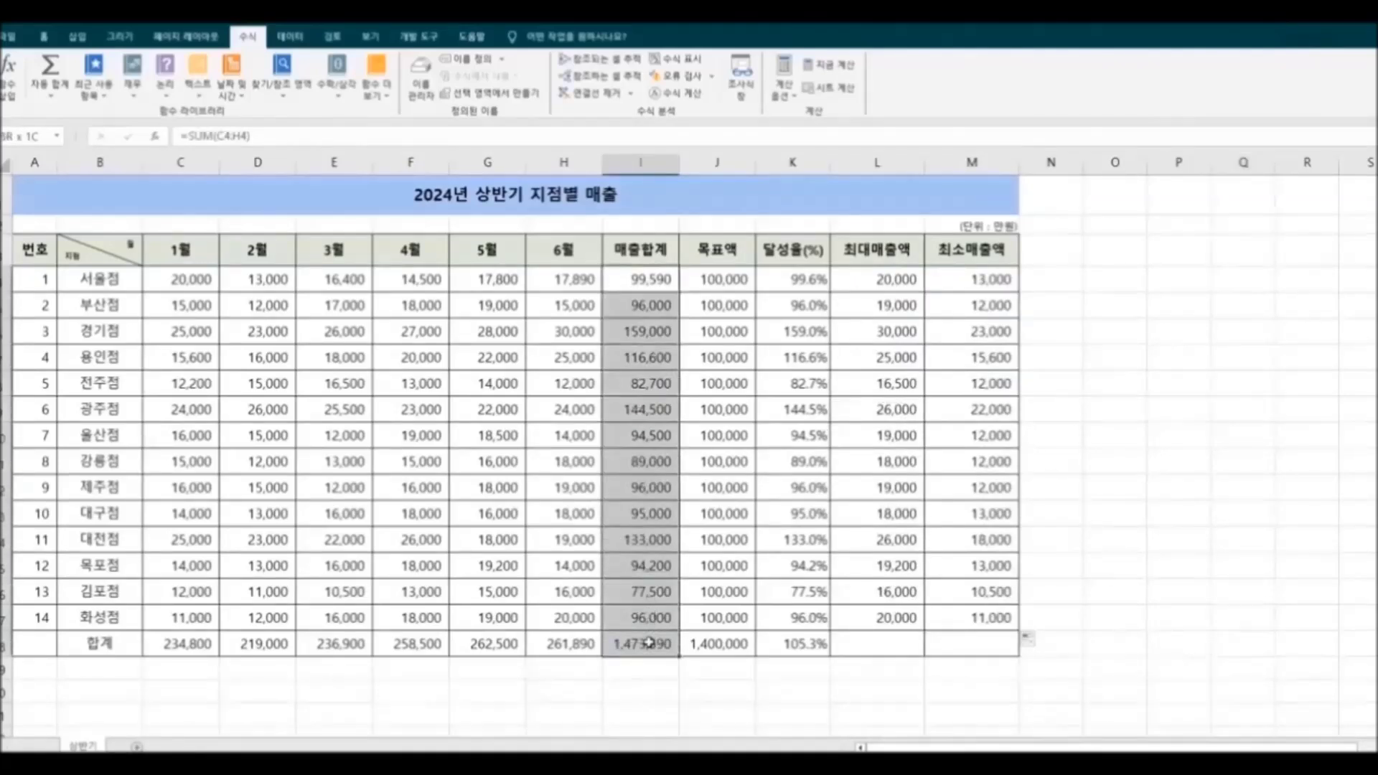
{"action": "left_click", "coordinate": [43, 36]}
{"action": "left_click", "coordinate": [673, 86]}
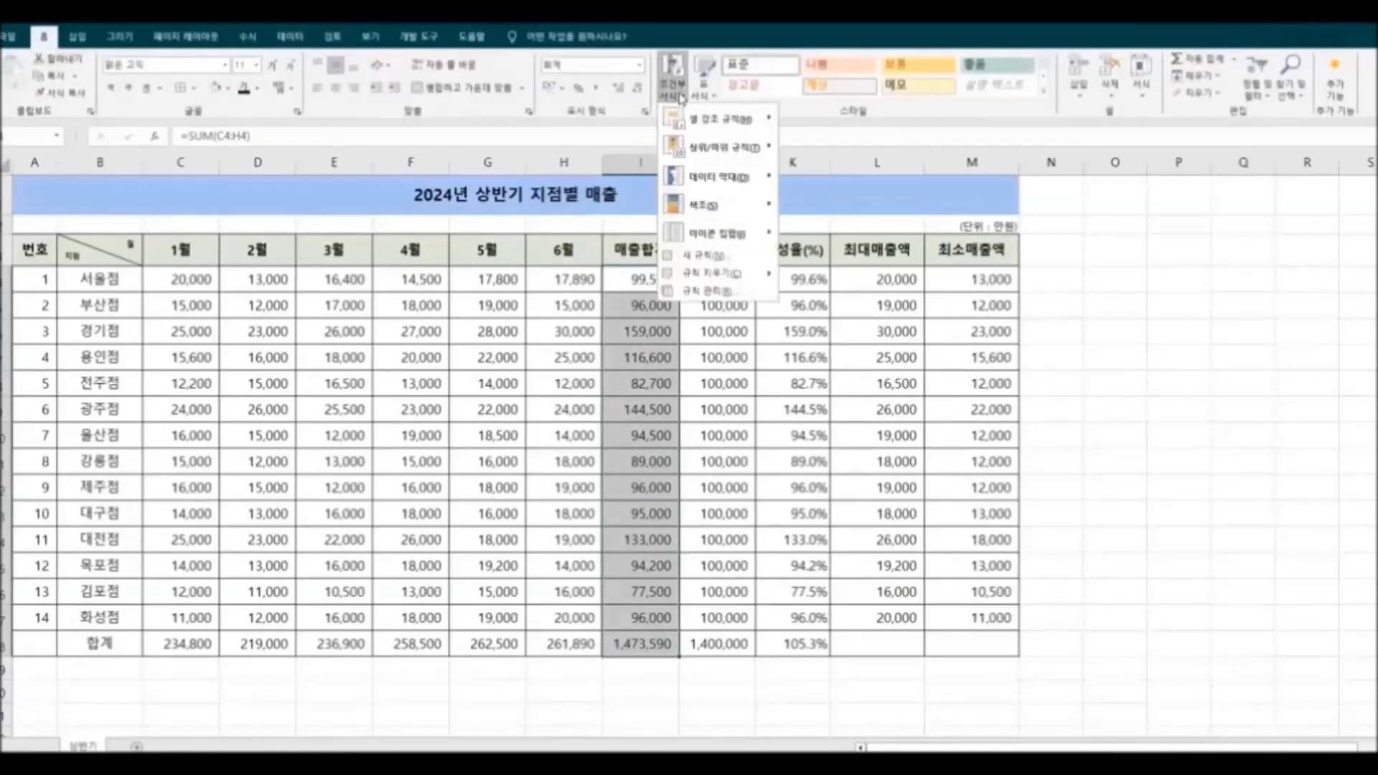
{"action": "mouse_move", "coordinate": [737, 183]}
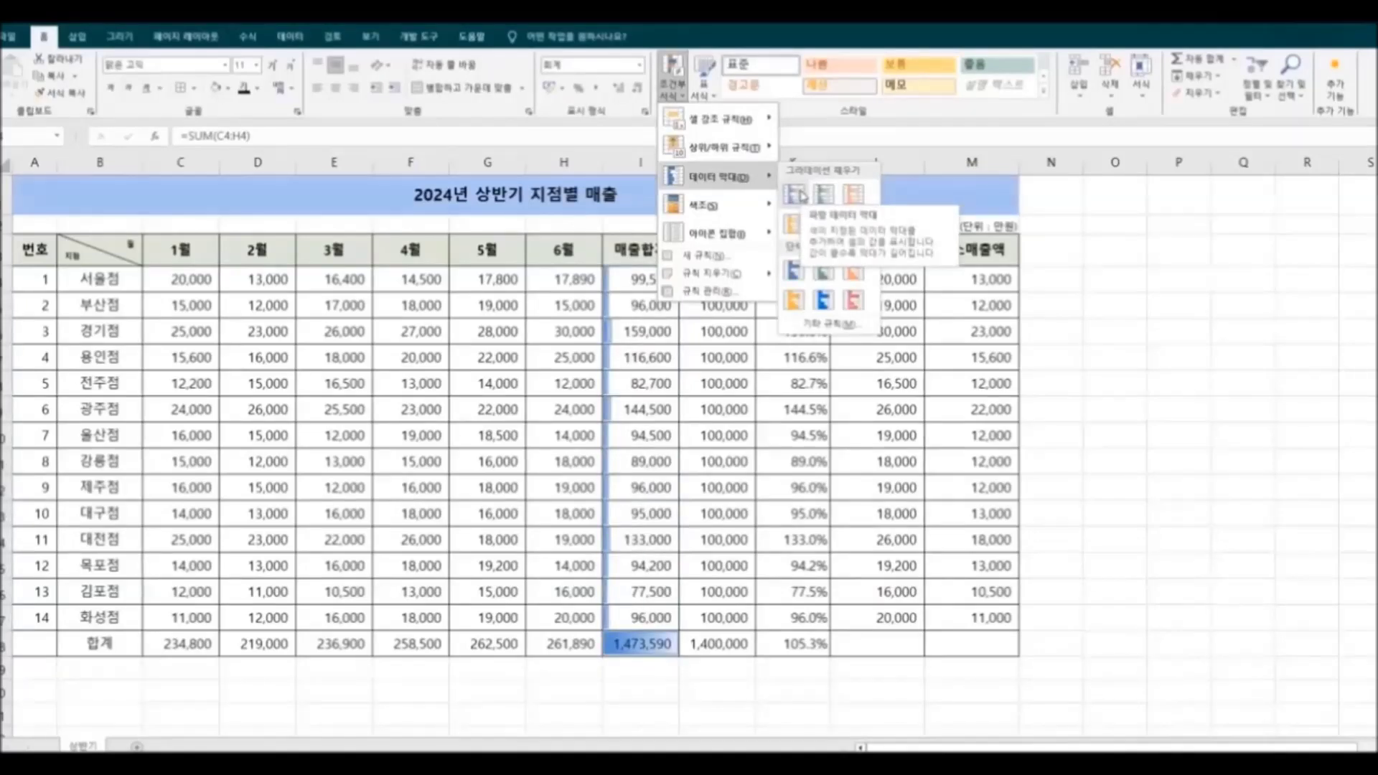
{"action": "left_click", "coordinate": [795, 194]}
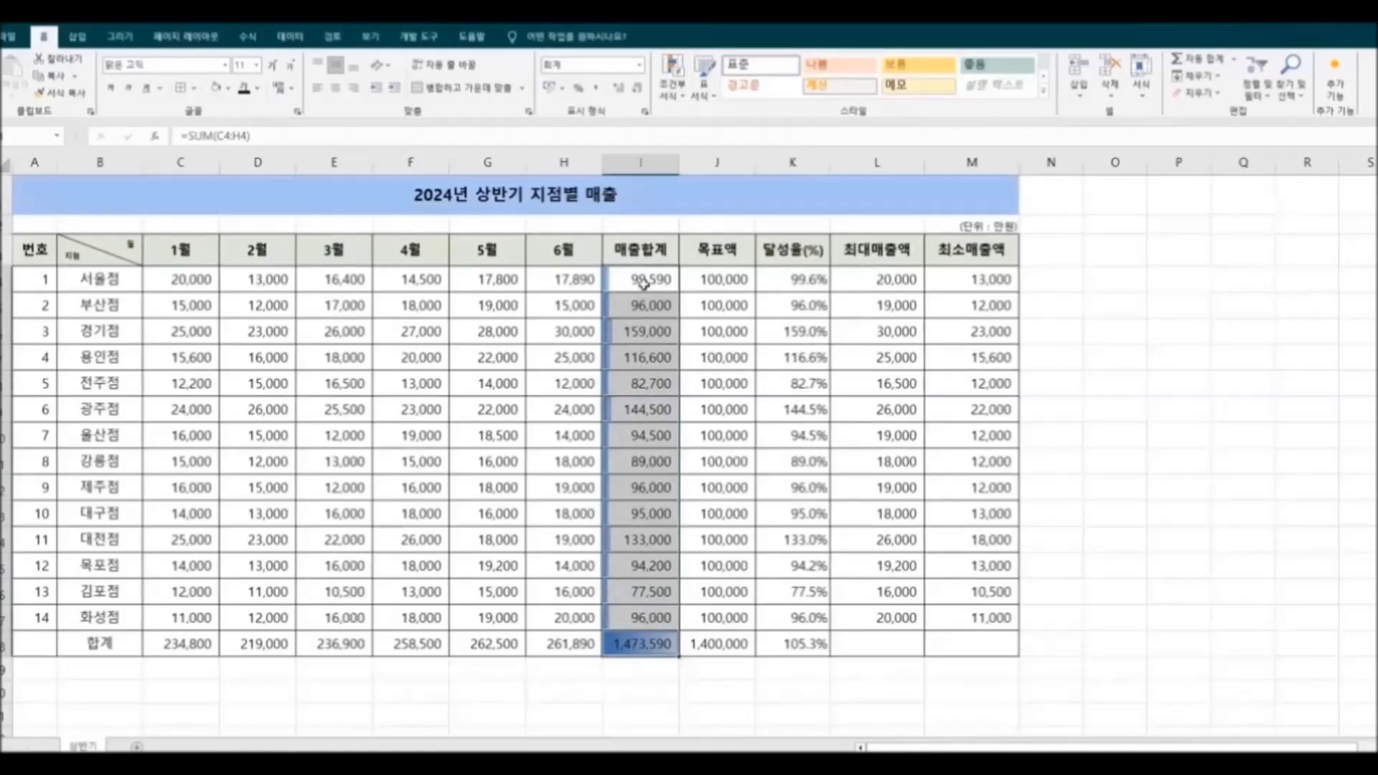
Clear the data bar formatting rule from the 매출합계 column.
{"action": "left_click", "coordinate": [673, 81]}
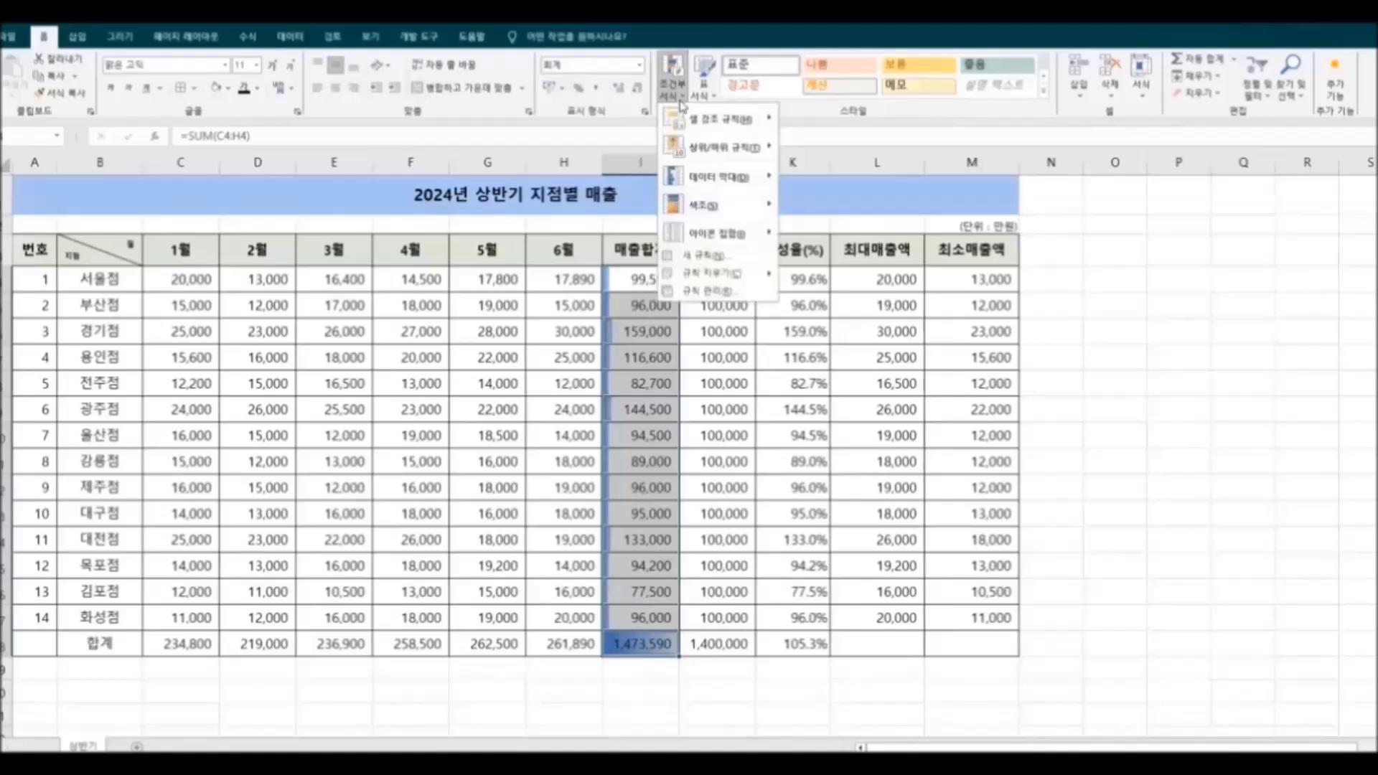
{"action": "mouse_move", "coordinate": [753, 273]}
{"action": "left_click", "coordinate": [854, 294]}
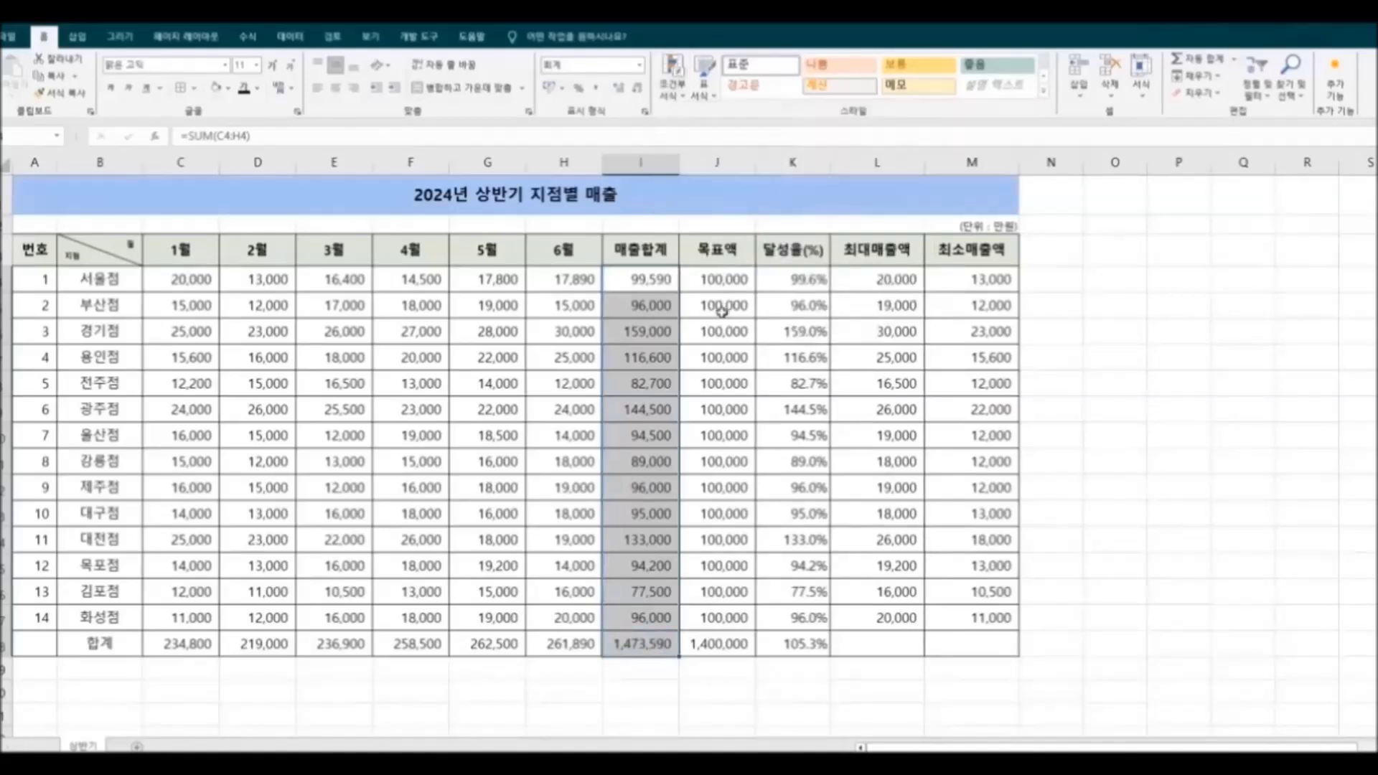
Apply blue gradient-fill data bars to the 매출합계 values from 서울점 through 화성점 and widen the column slightly.
{"action": "left_click_drag", "start_coordinate": [646, 294], "coordinate": [643, 623]}
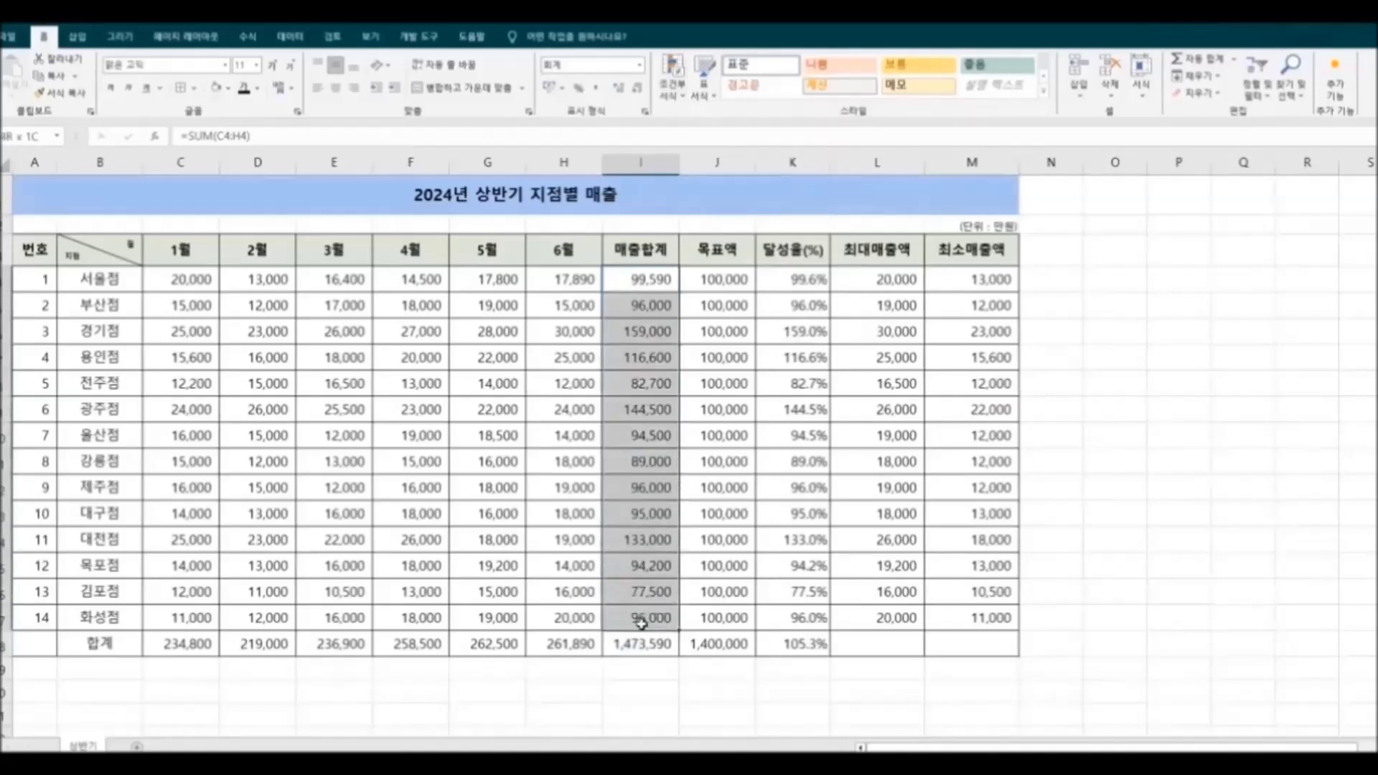
{"action": "left_click", "coordinate": [679, 95]}
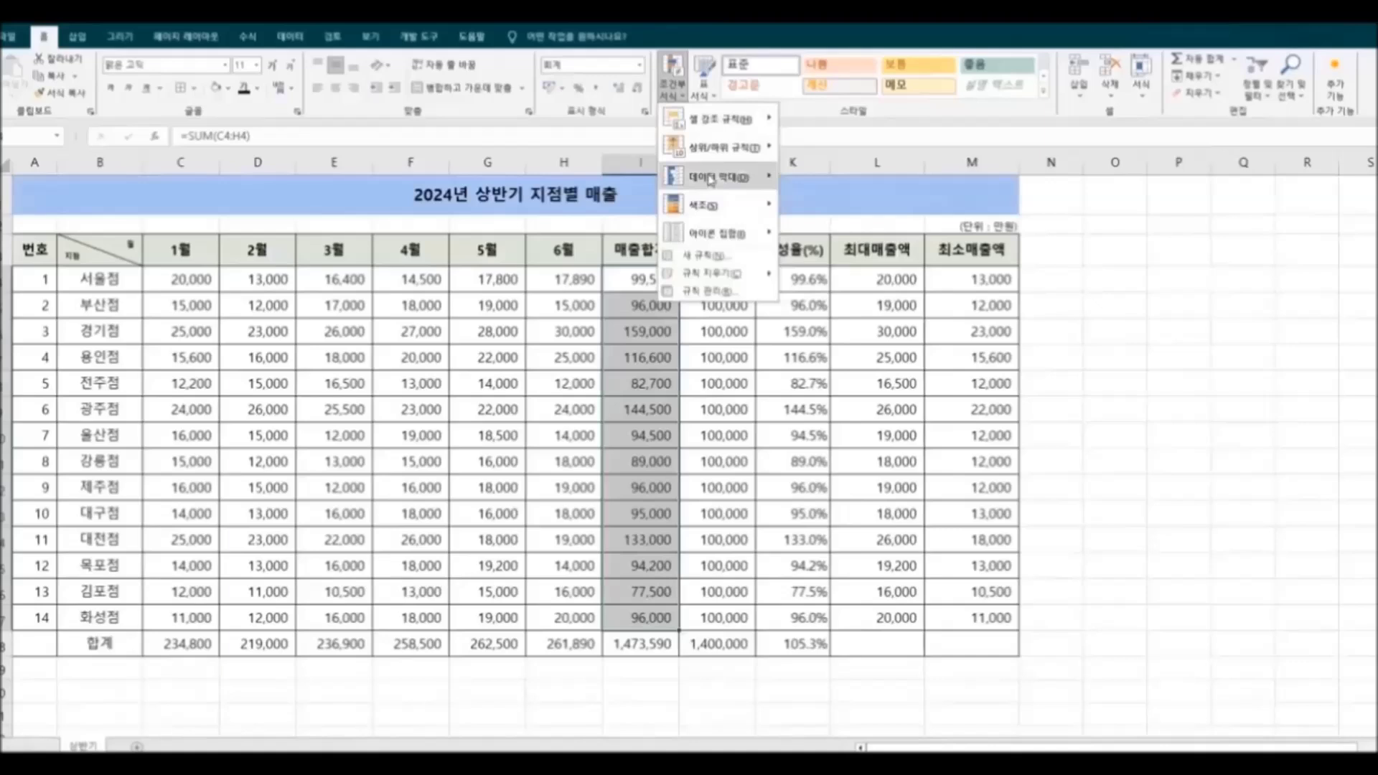
{"action": "mouse_move", "coordinate": [711, 177]}
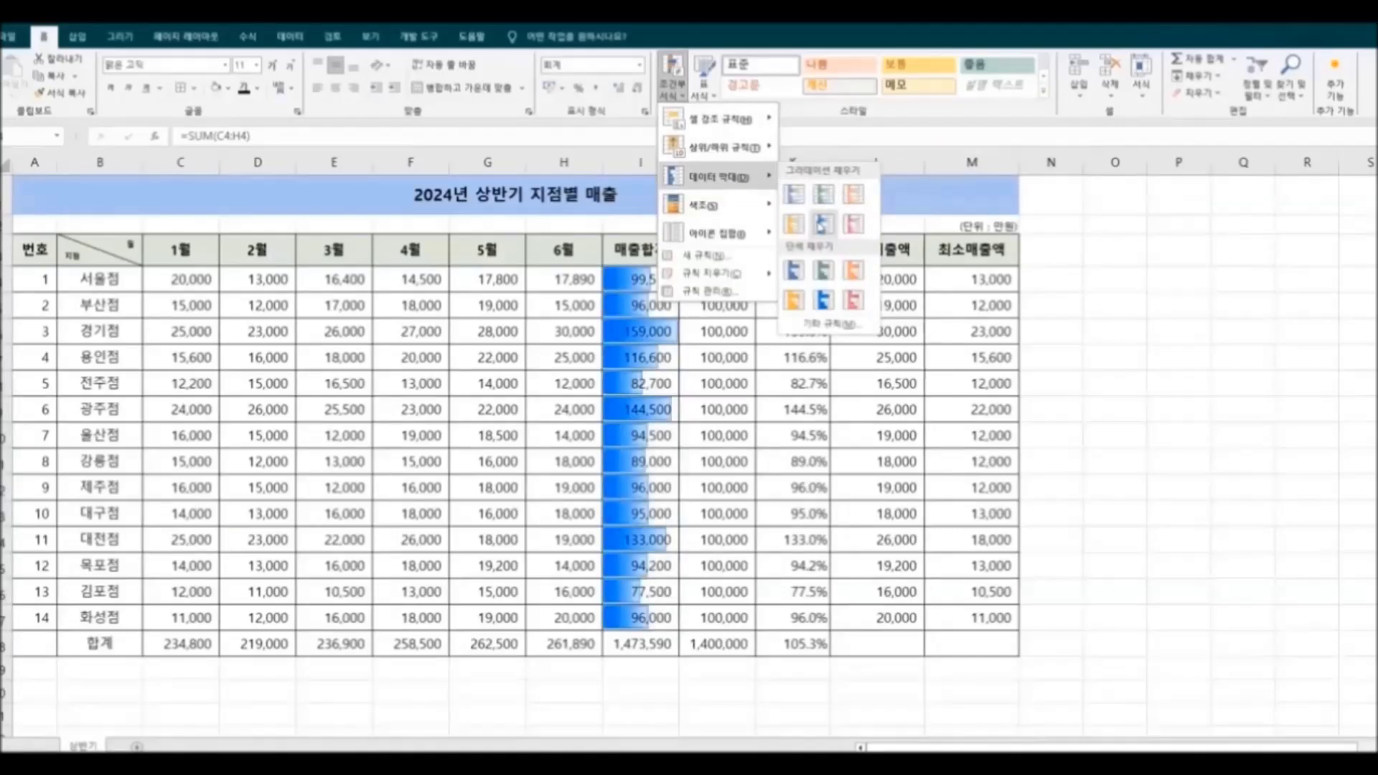
{"action": "left_click", "coordinate": [822, 225]}
{"action": "left_click", "coordinate": [1178, 386]}
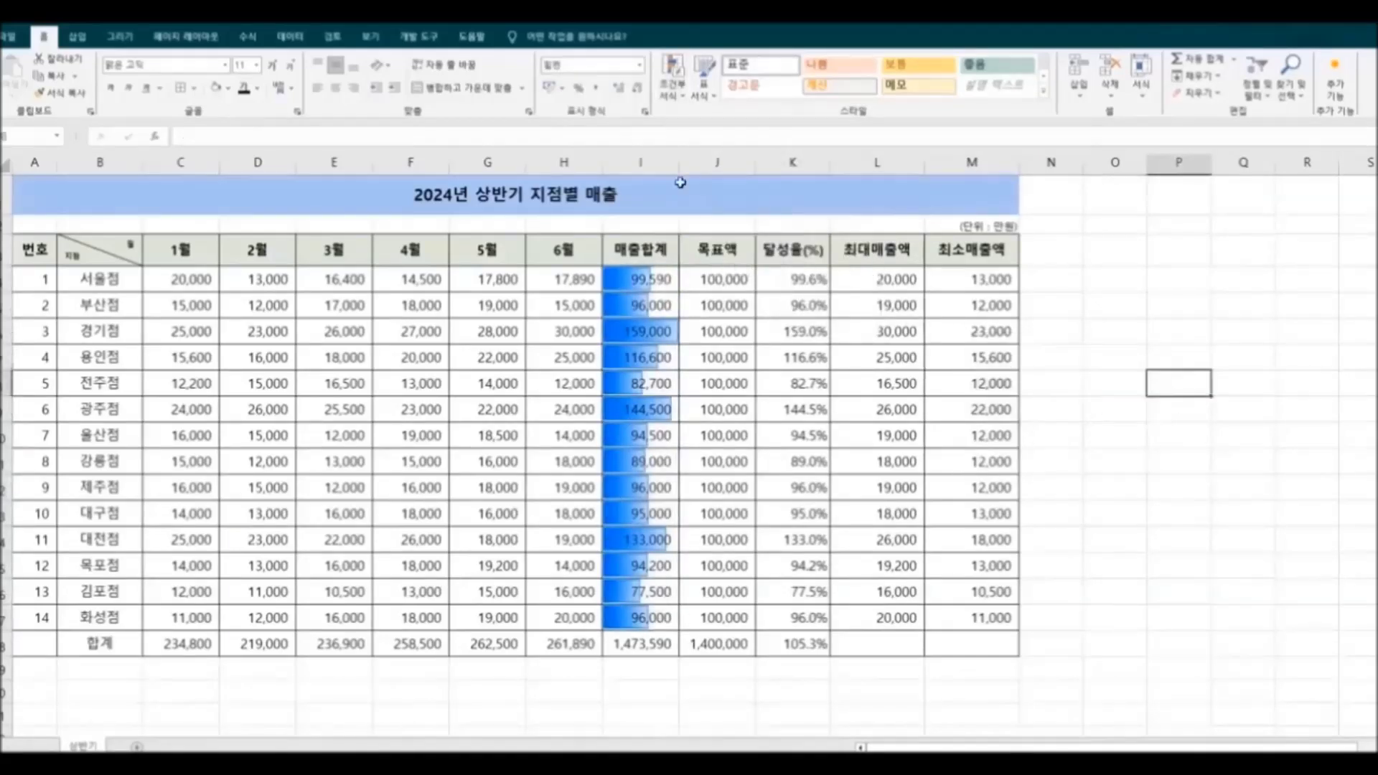
{"action": "left_click_drag", "start_coordinate": [679, 163], "coordinate": [698, 166]}
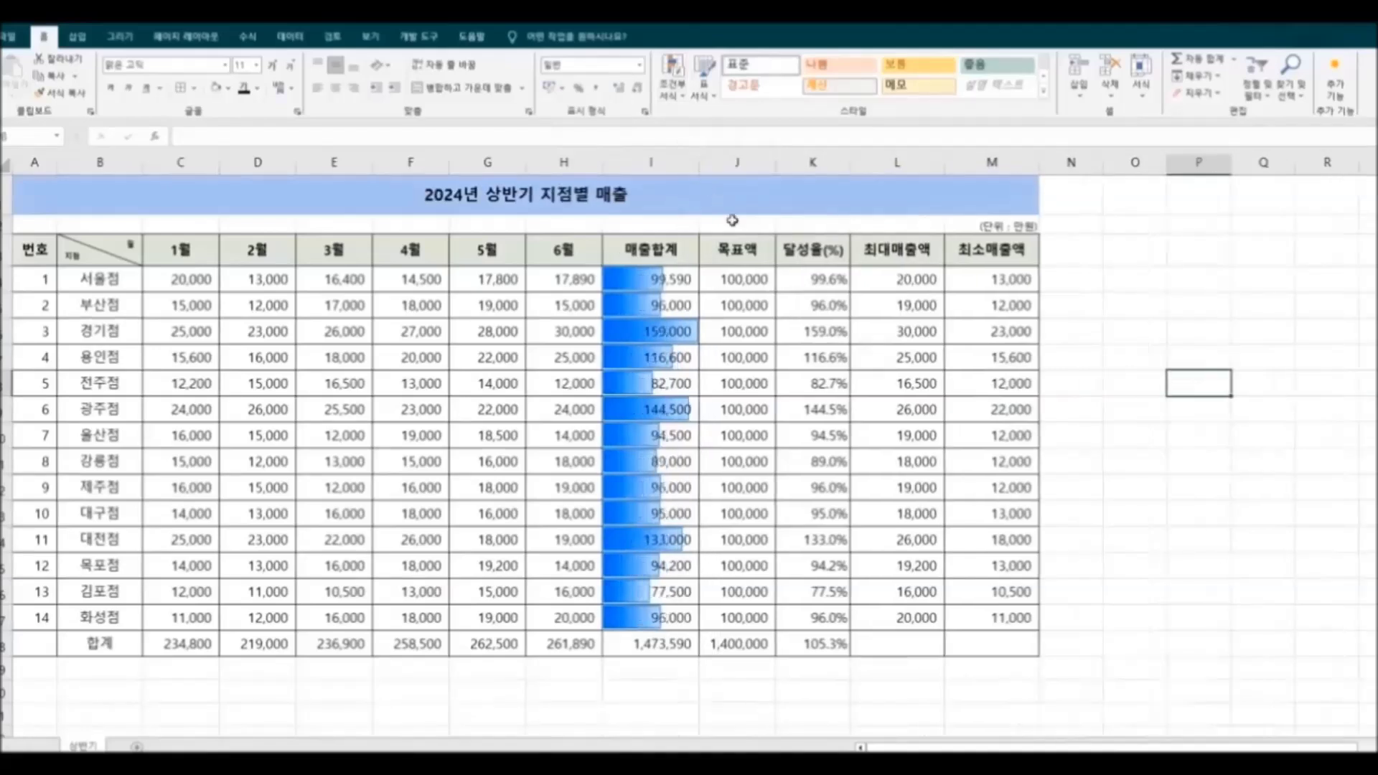
{"action": "left_click", "coordinate": [1171, 499]}
Apply orange gradient-fill data bars to the 달성율(%) values from 서울점 through 화성점 and widen the column slightly.
{"action": "left_click_drag", "start_coordinate": [793, 305], "coordinate": [793, 614]}
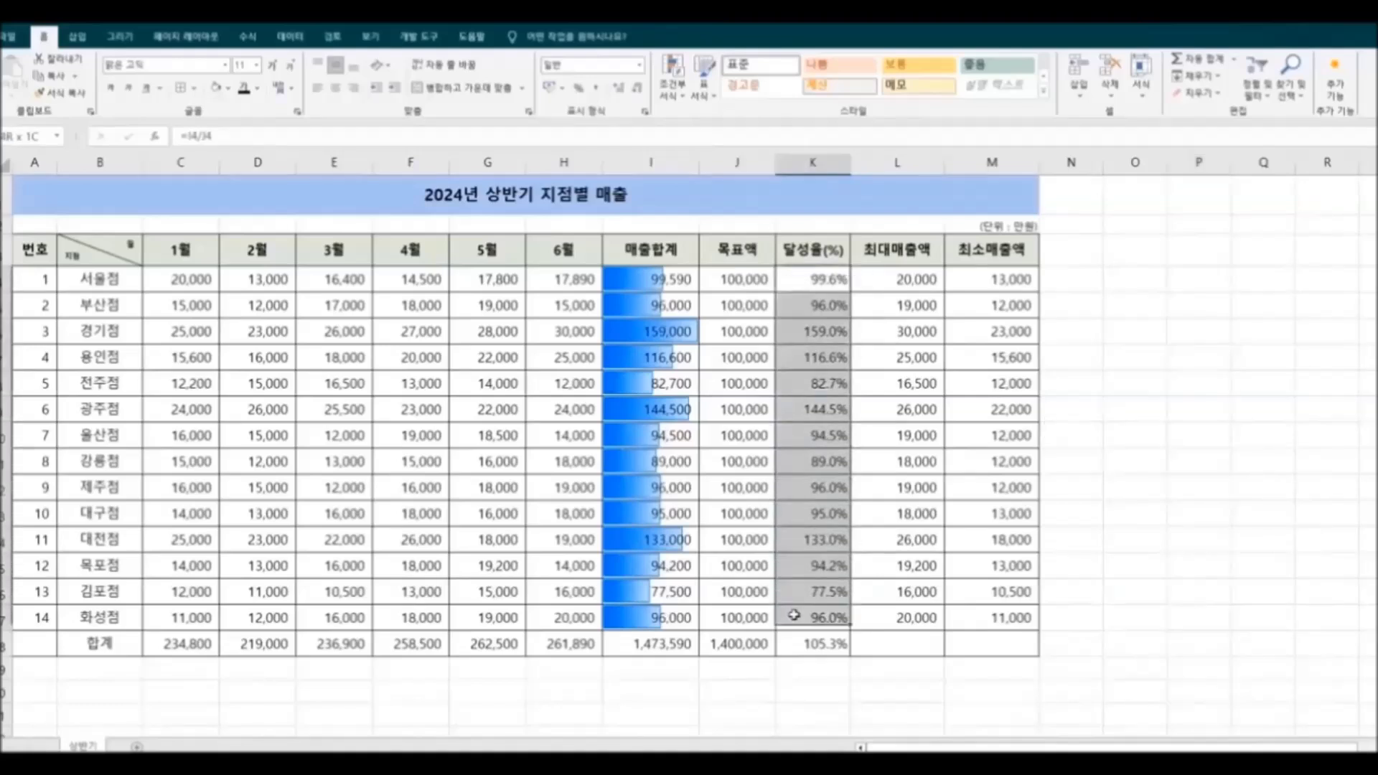
{"action": "left_click", "coordinate": [673, 89]}
{"action": "mouse_move", "coordinate": [694, 183]}
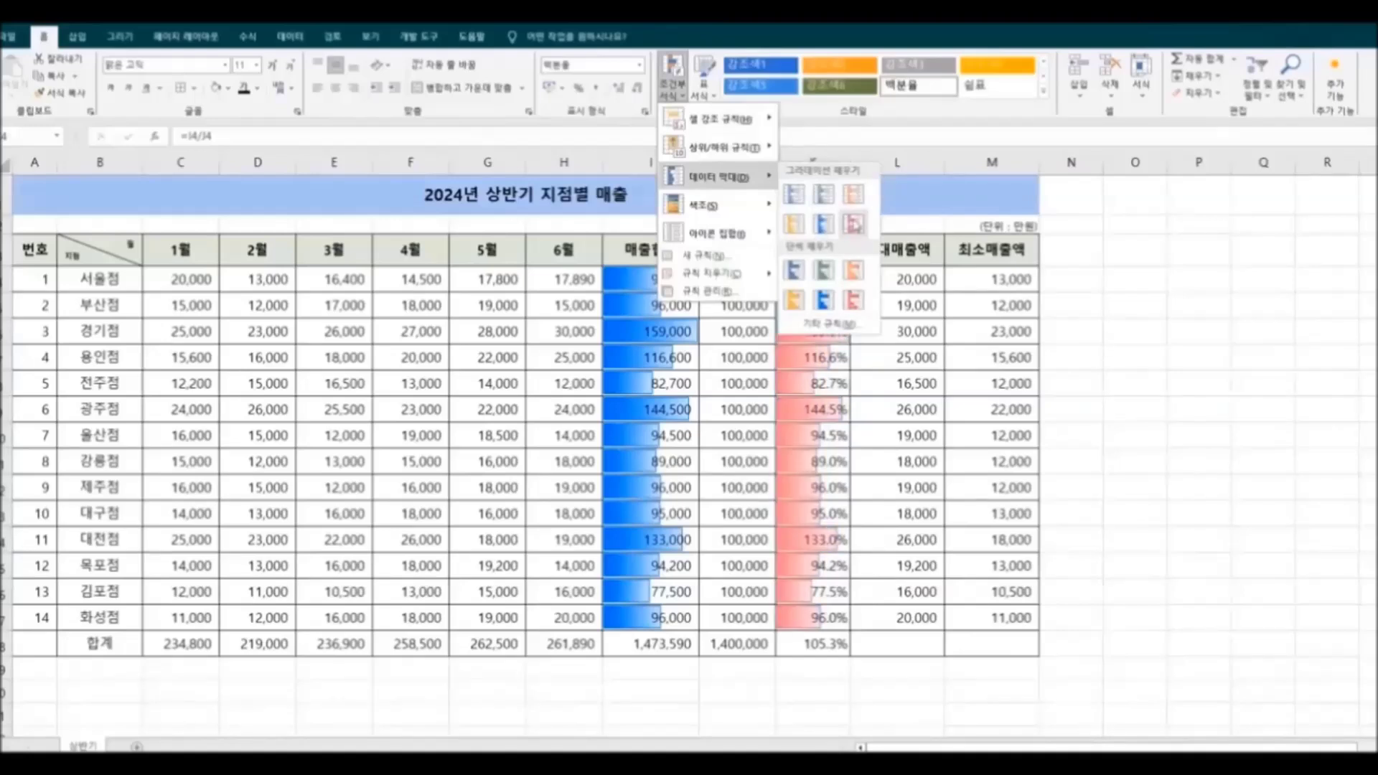
{"action": "left_click", "coordinate": [794, 225]}
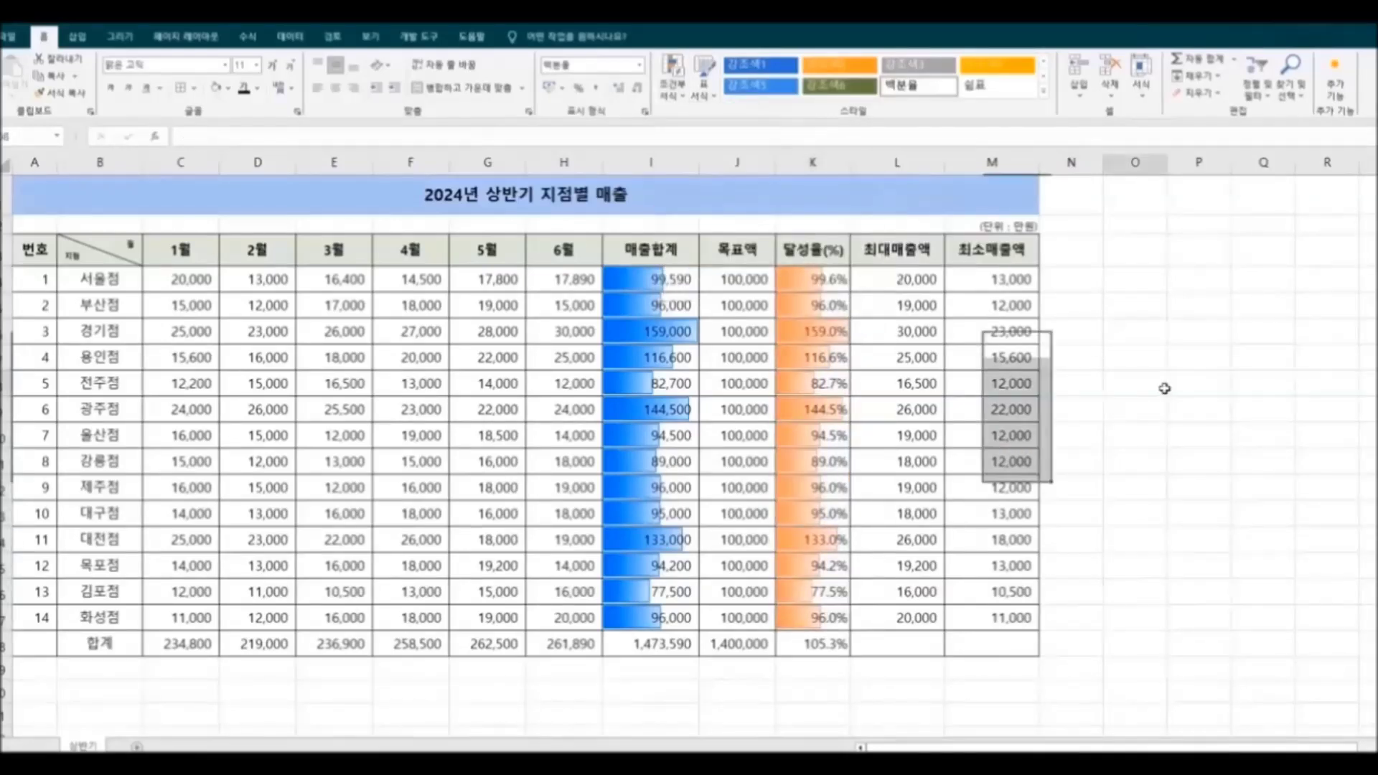
{"action": "left_click_drag", "start_coordinate": [851, 165], "coordinate": [865, 166]}
{"action": "left_click", "coordinate": [1215, 587]}
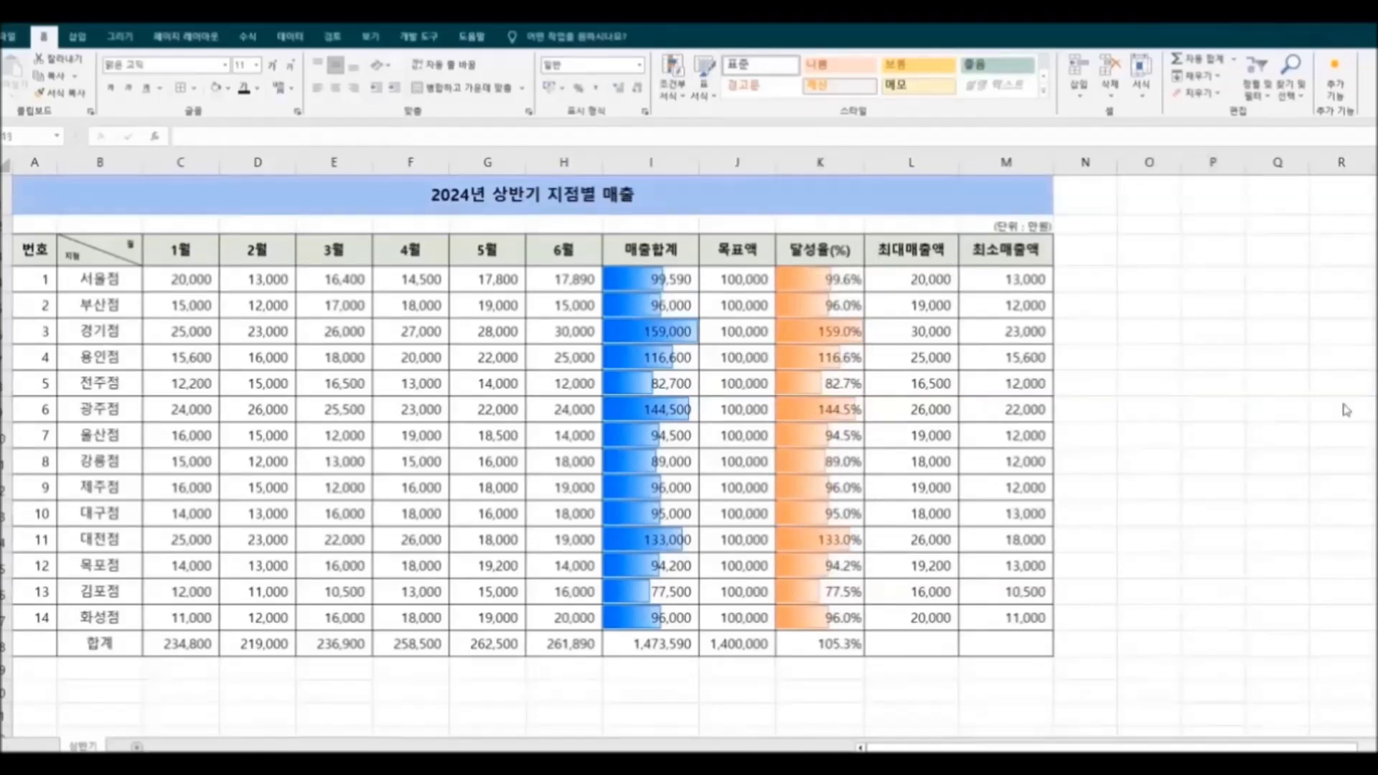
Add the header 매출주세 in the column after 최소매출액 and widen that column.
{"action": "left_click", "coordinate": [1083, 252]}
{"action": "left_click_drag", "start_coordinate": [1117, 167], "coordinate": [1187, 168]}
{"action": "type", "text": "매출주세"}
{"action": "key", "text": "Return"}
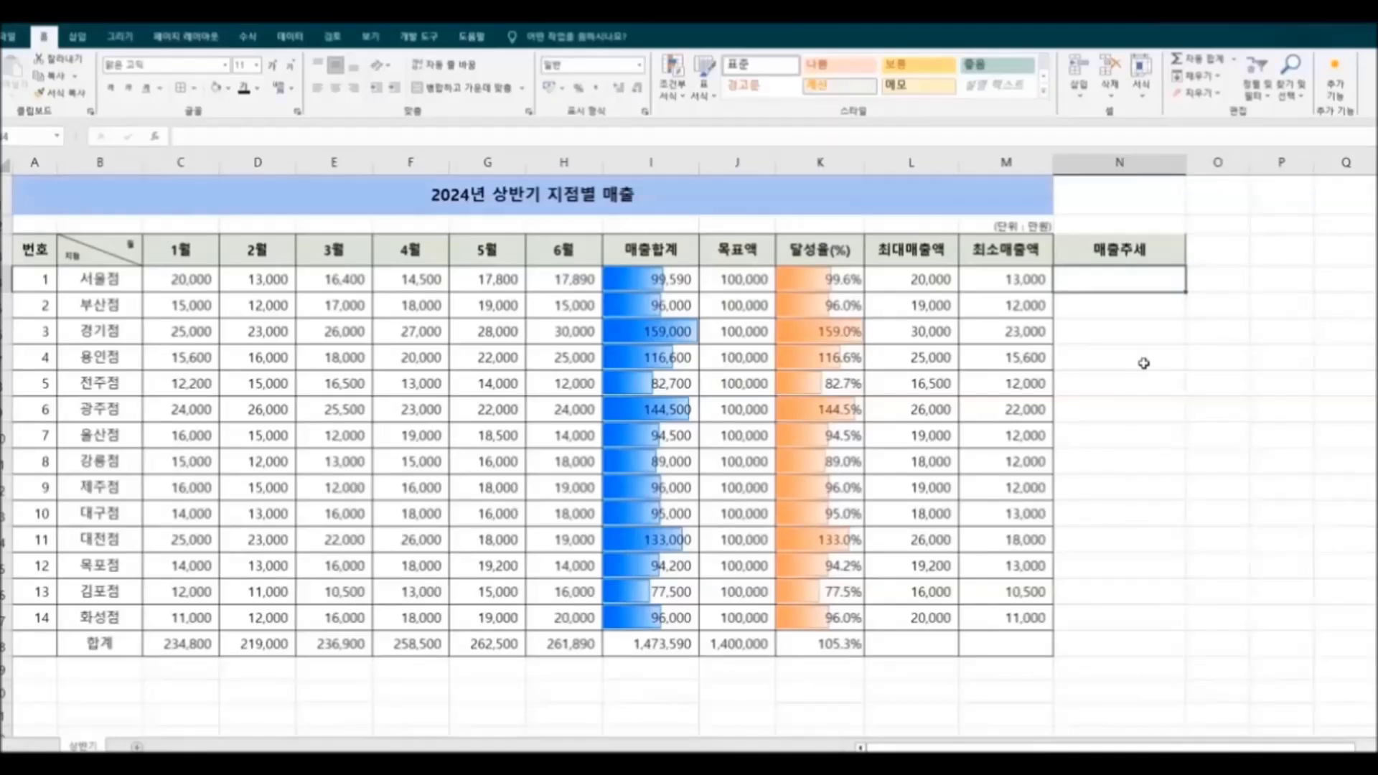
Insert a line sparkline of C4:H4 in 서울점's 매출주세 cell and fill it down to the 화성점 row.
{"action": "left_click", "coordinate": [79, 37]}
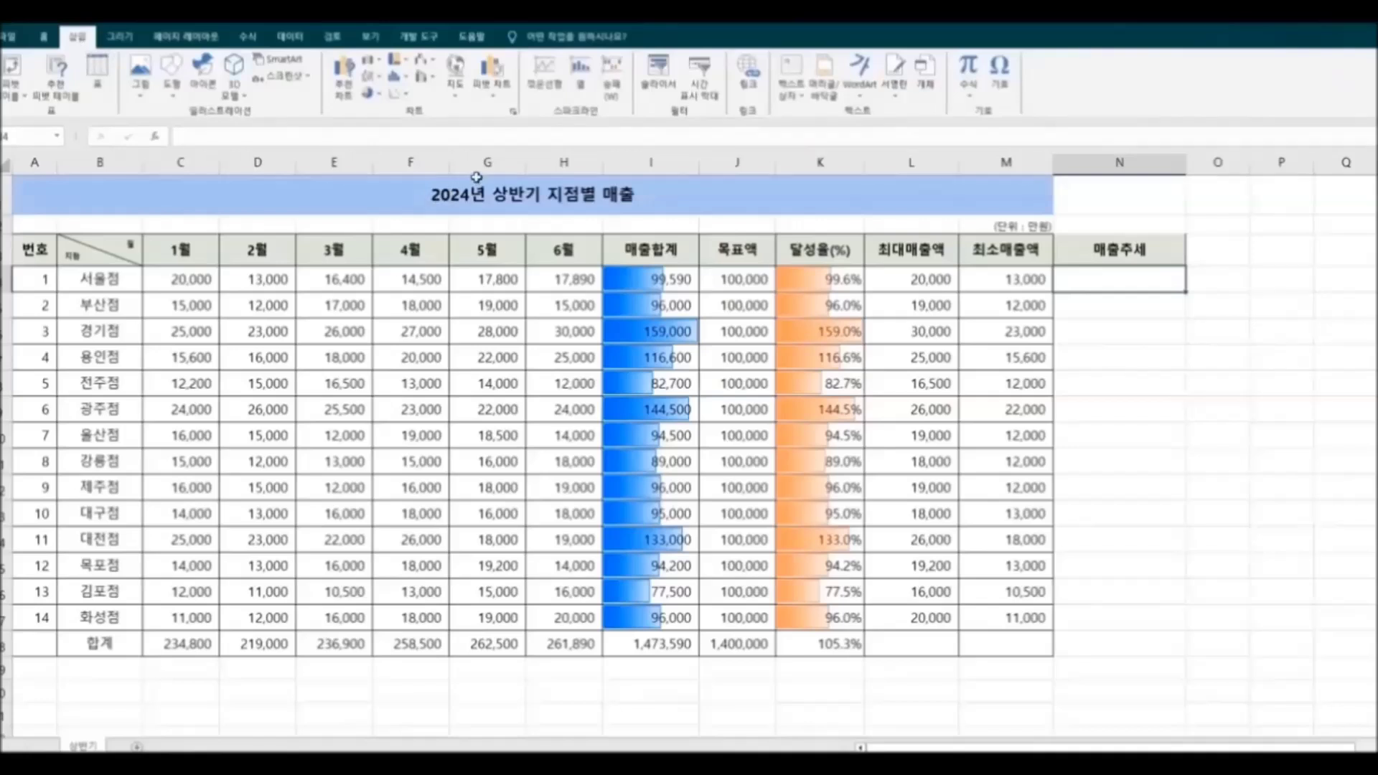
{"action": "left_click", "coordinate": [553, 87]}
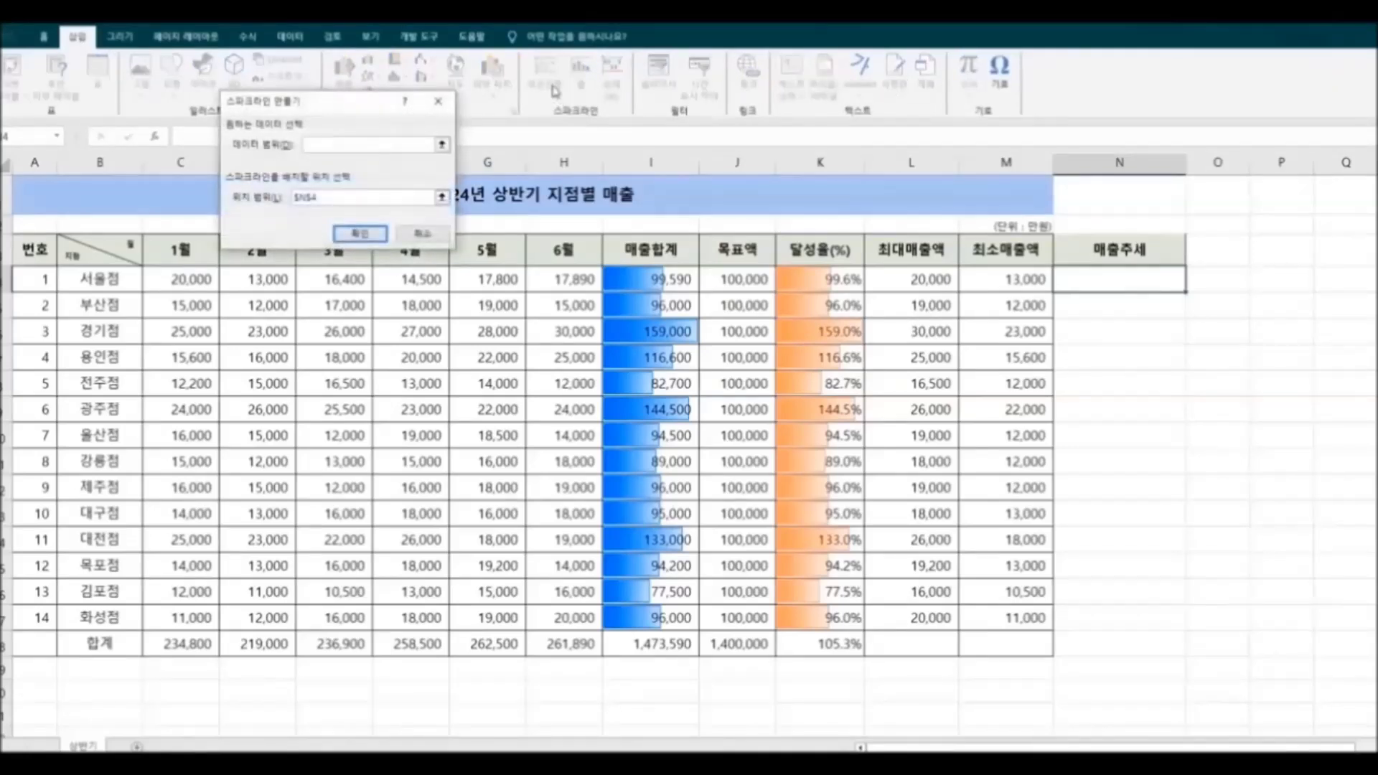
{"action": "left_click_drag", "start_coordinate": [315, 105], "coordinate": [316, 79]}
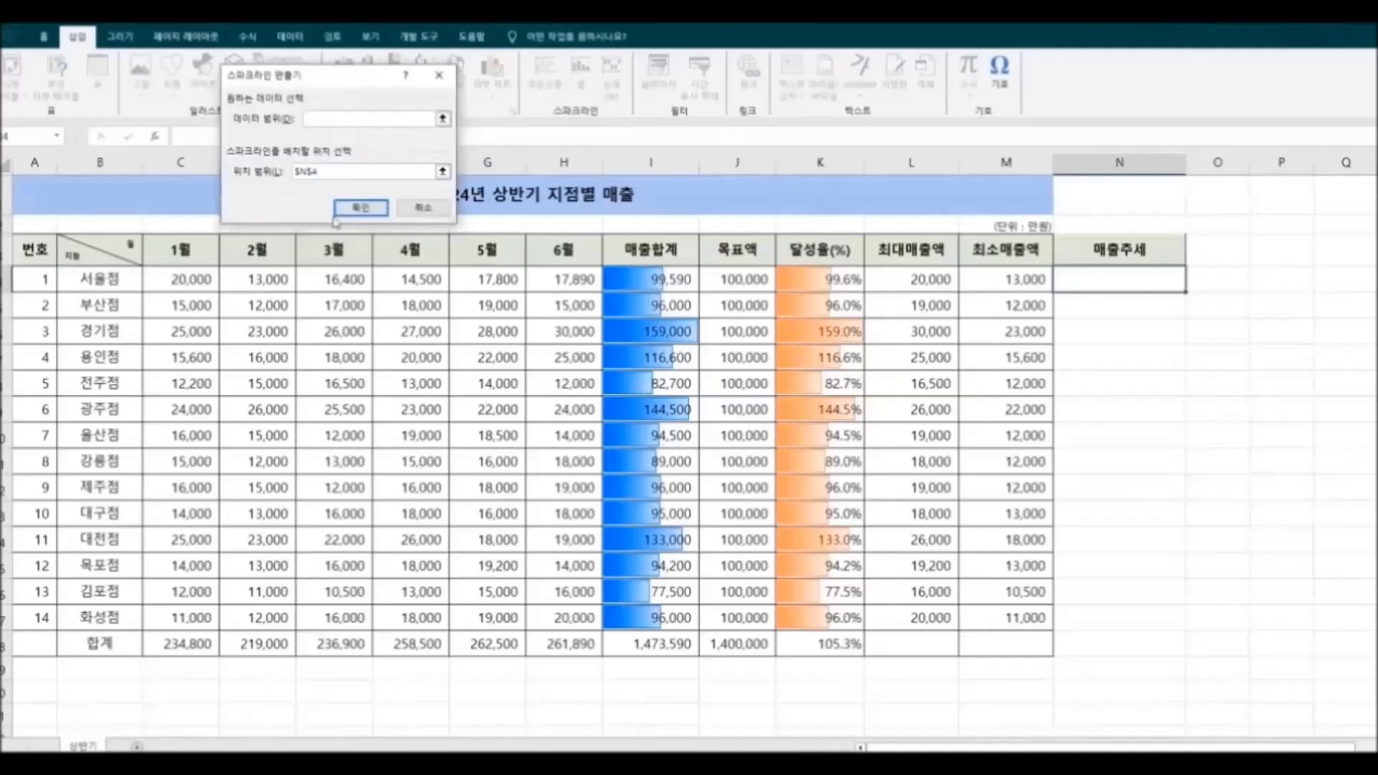
{"action": "left_click_drag", "start_coordinate": [173, 280], "coordinate": [549, 273]}
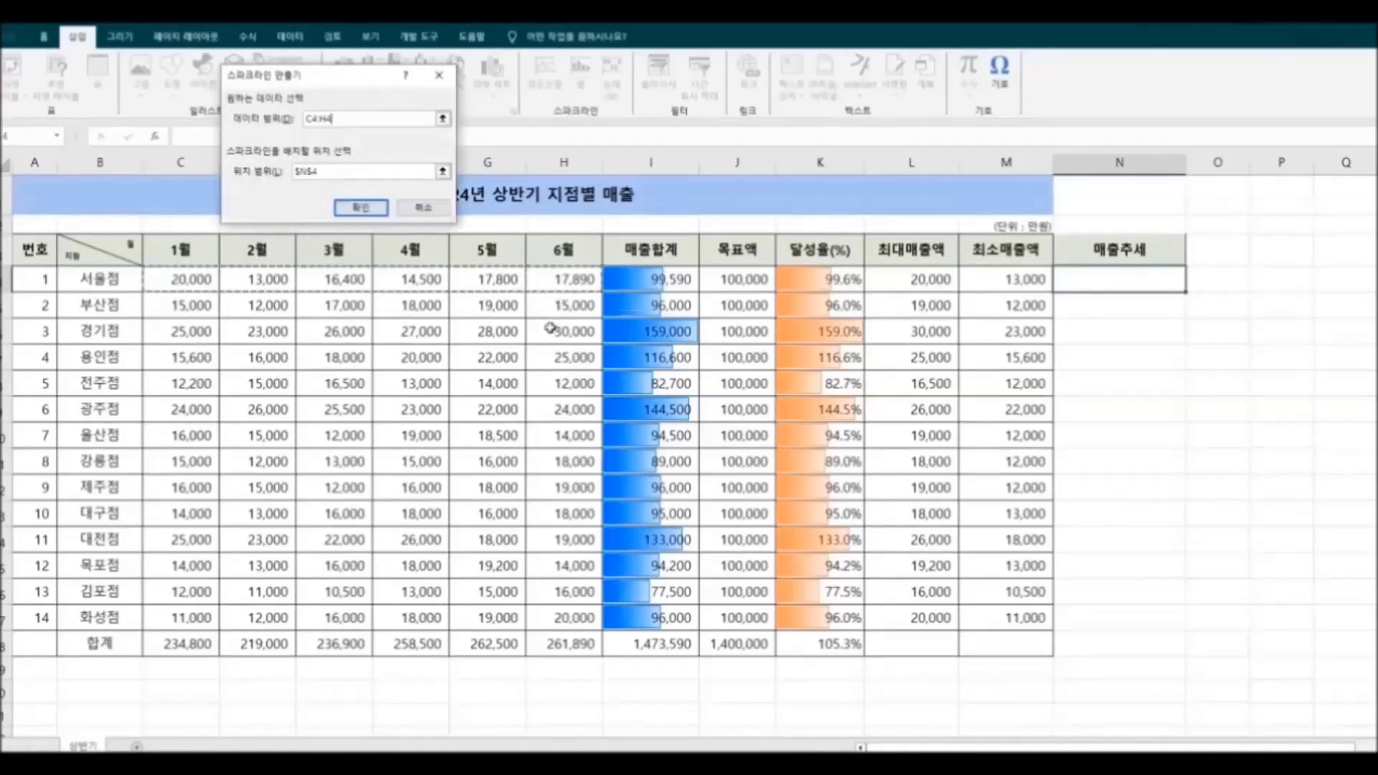
{"action": "left_click", "coordinate": [362, 208]}
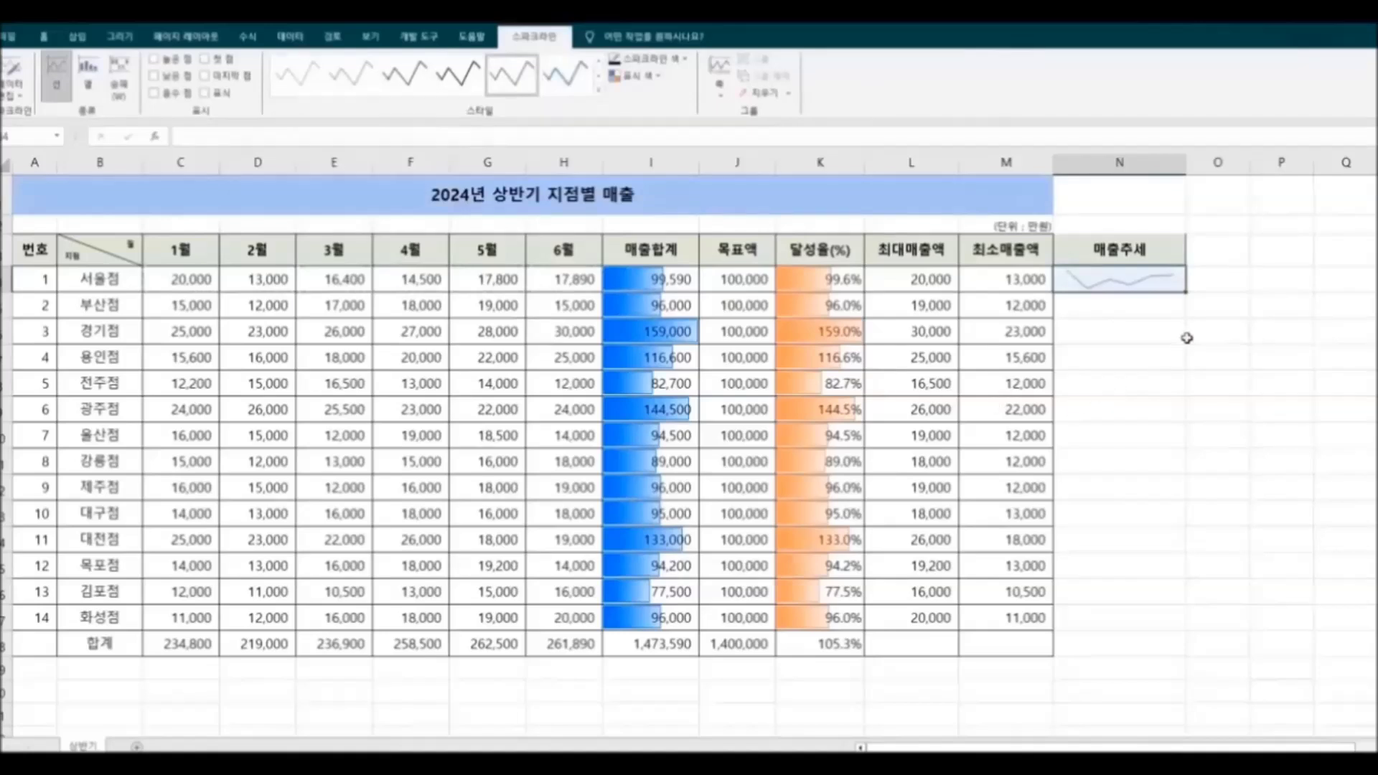
{"action": "left_click_drag", "start_coordinate": [1185, 293], "coordinate": [1156, 628]}
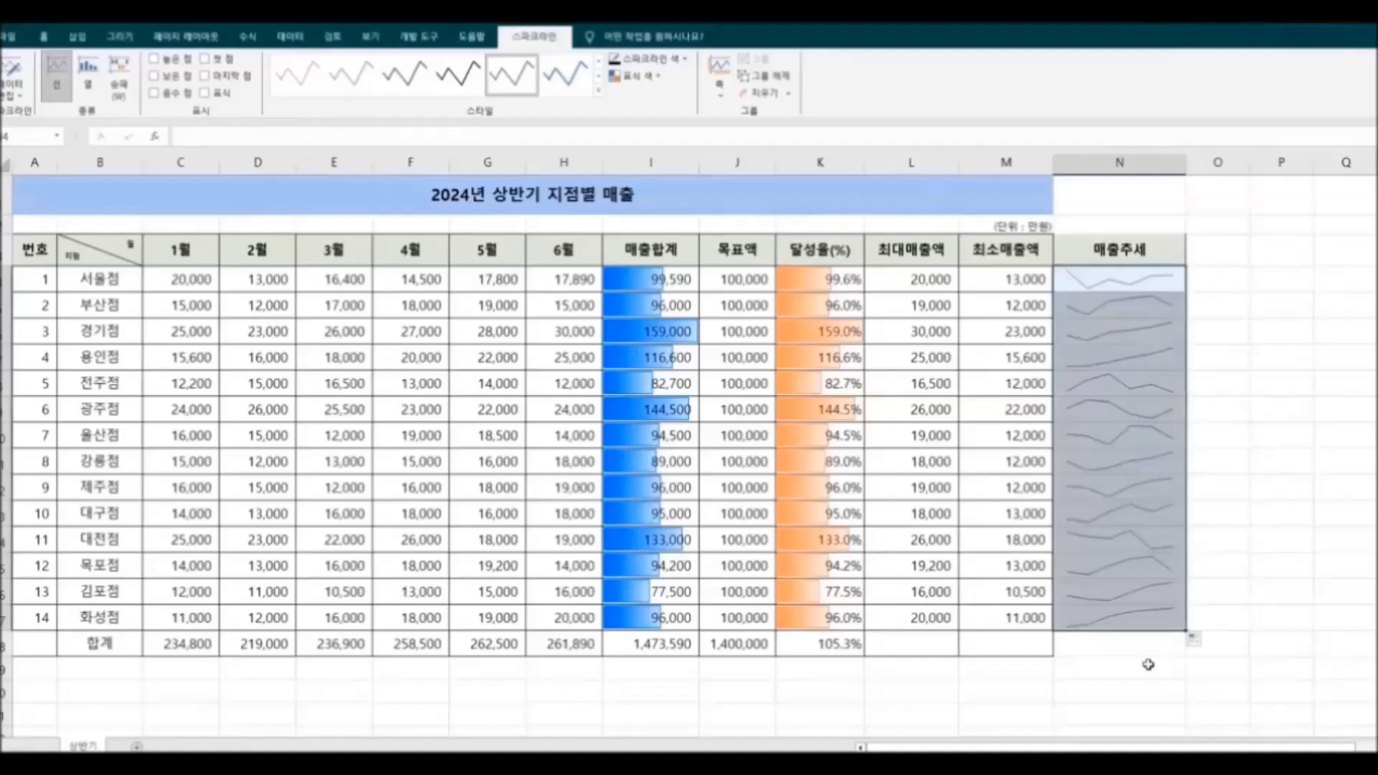
{"action": "left_click", "coordinate": [1147, 666]}
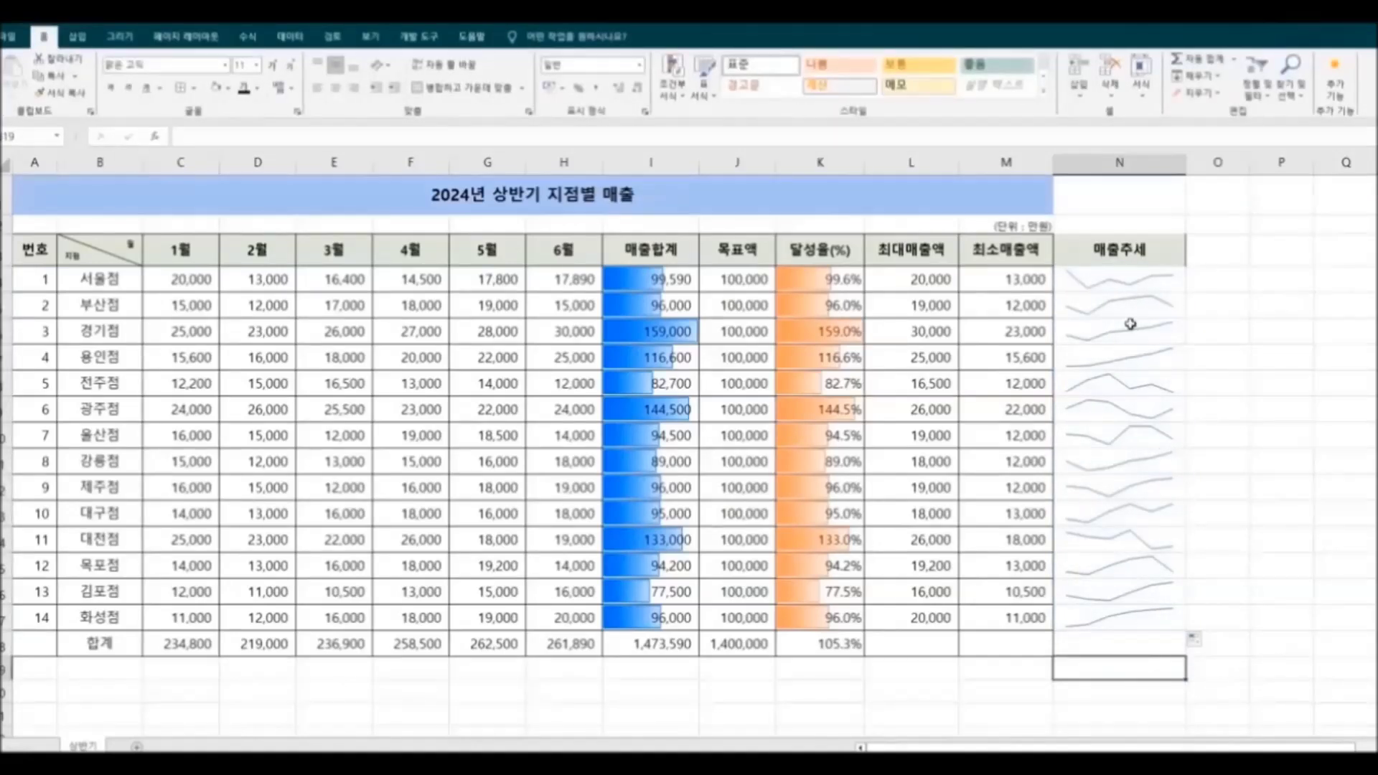
Add cell borders to the 매출주세 column through the 합계 row and re-merge and centre the table title across columns A to N.
{"action": "left_click_drag", "start_coordinate": [1093, 249], "coordinate": [1122, 638]}
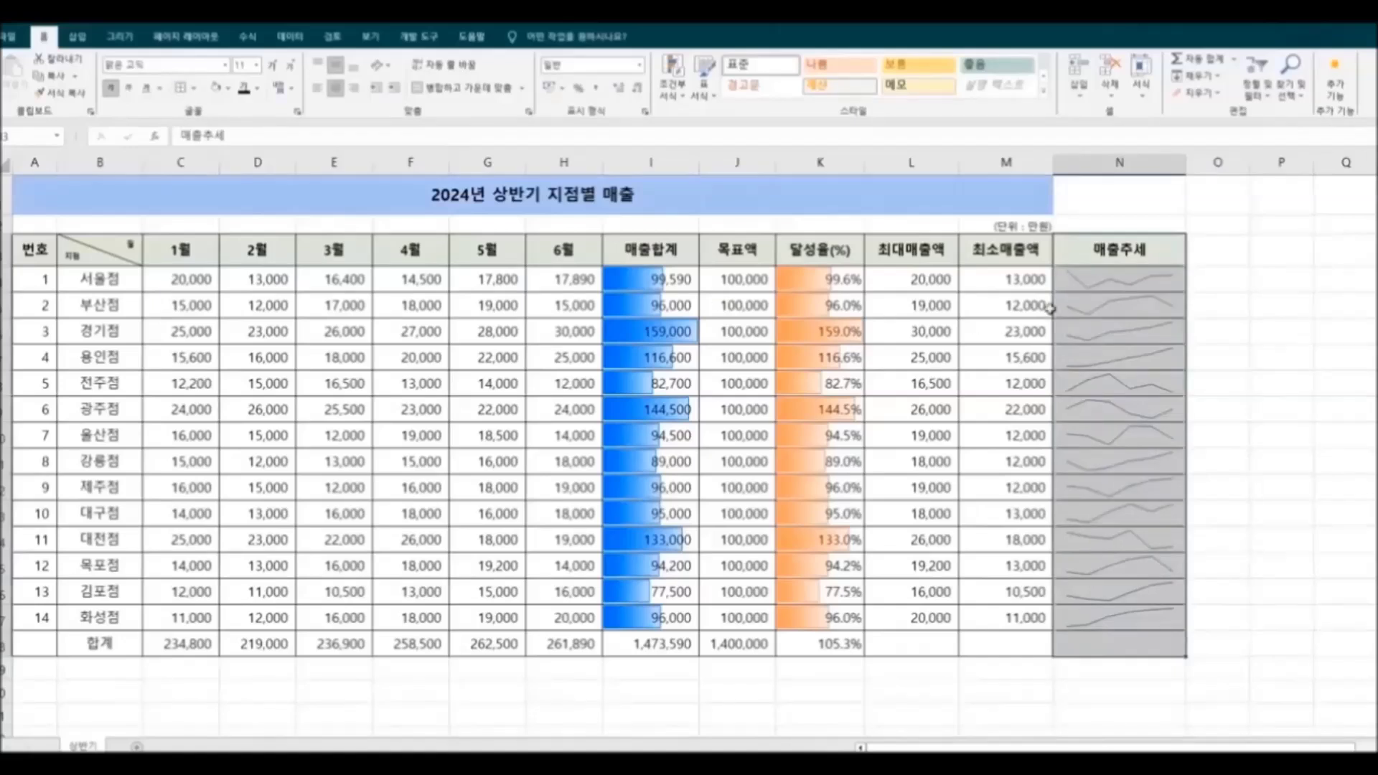
{"action": "left_click_drag", "start_coordinate": [389, 197], "coordinate": [1102, 203]}
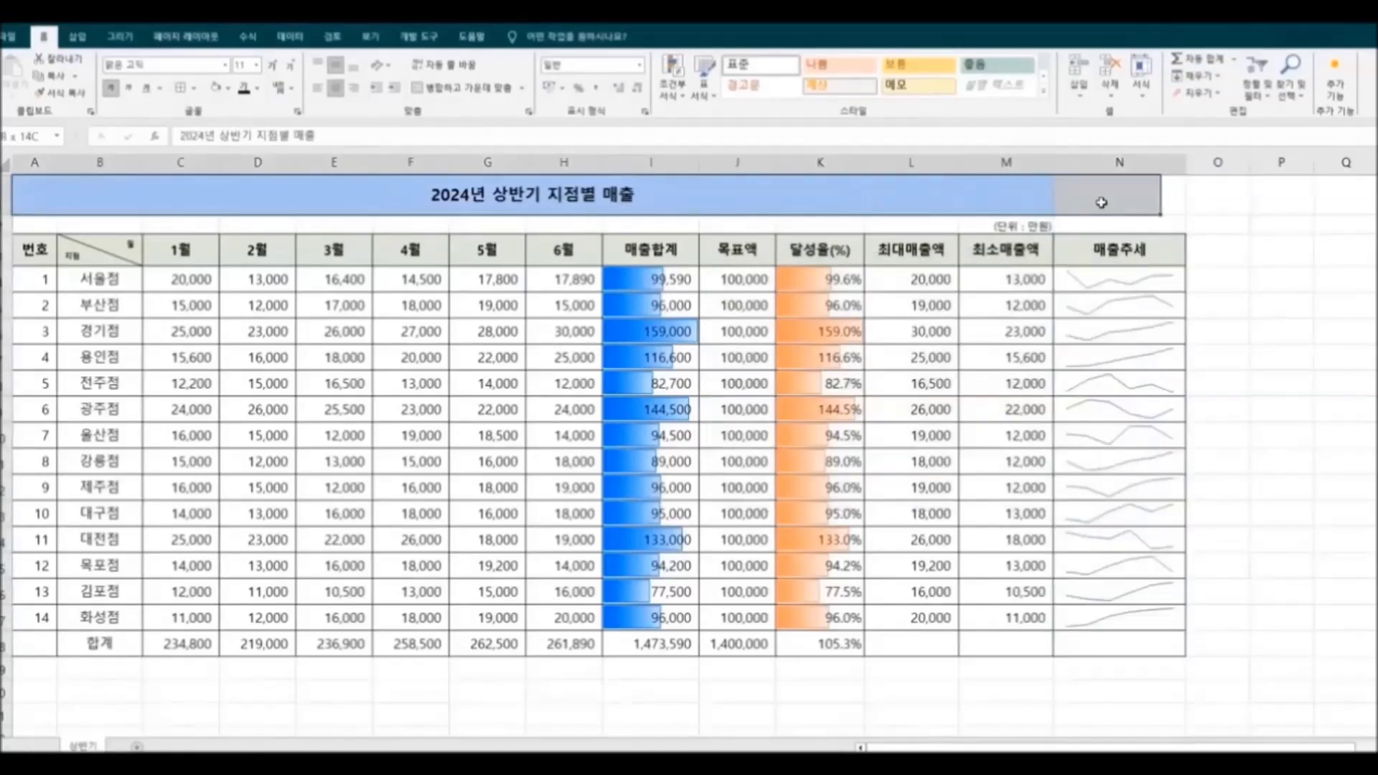
{"action": "left_click", "coordinate": [495, 88]}
{"action": "left_click", "coordinate": [494, 87]}
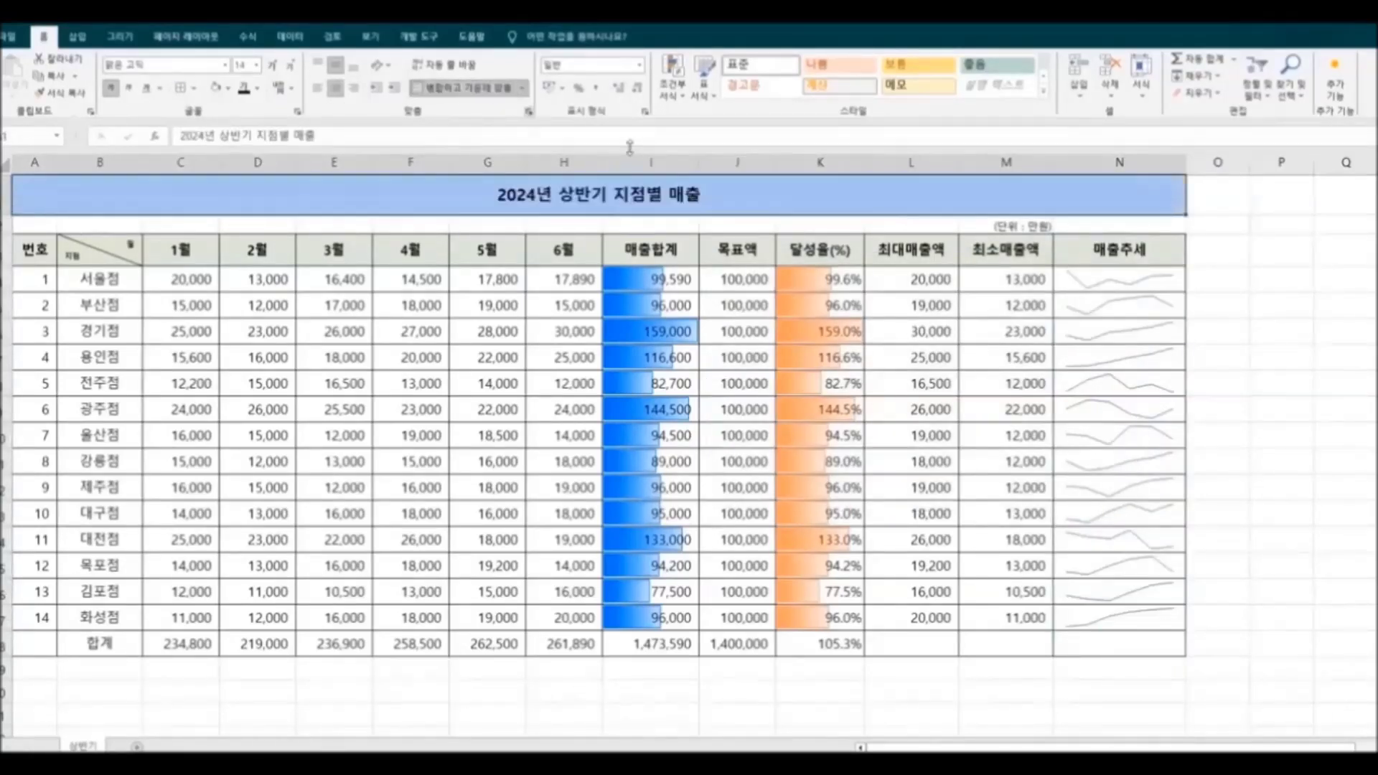
Move the (단위 : 만원) unit label from M2 to N2, above the 매출주세 header.
{"action": "left_click", "coordinate": [1002, 228]}
{"action": "right_click", "coordinate": [999, 222]}
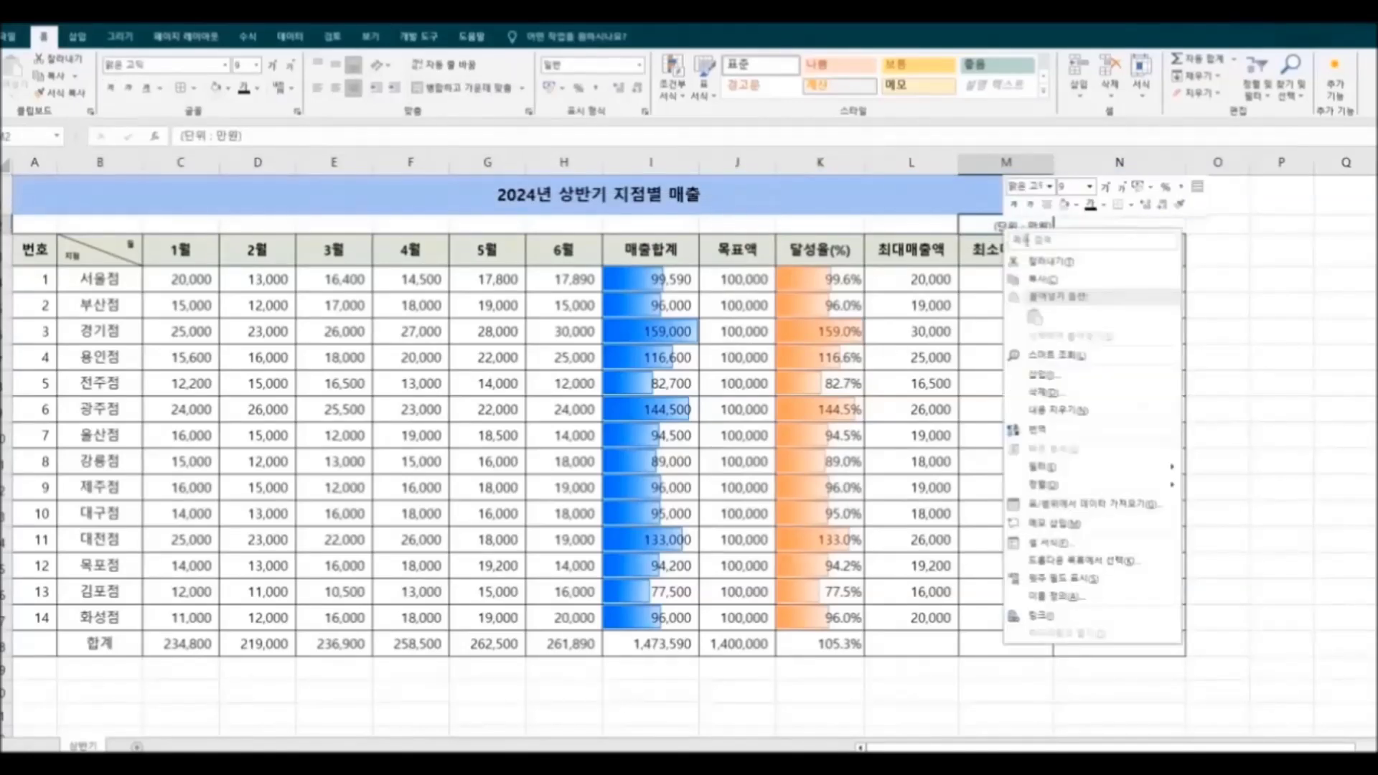
{"action": "left_click", "coordinate": [1050, 267]}
{"action": "left_click", "coordinate": [1098, 227]}
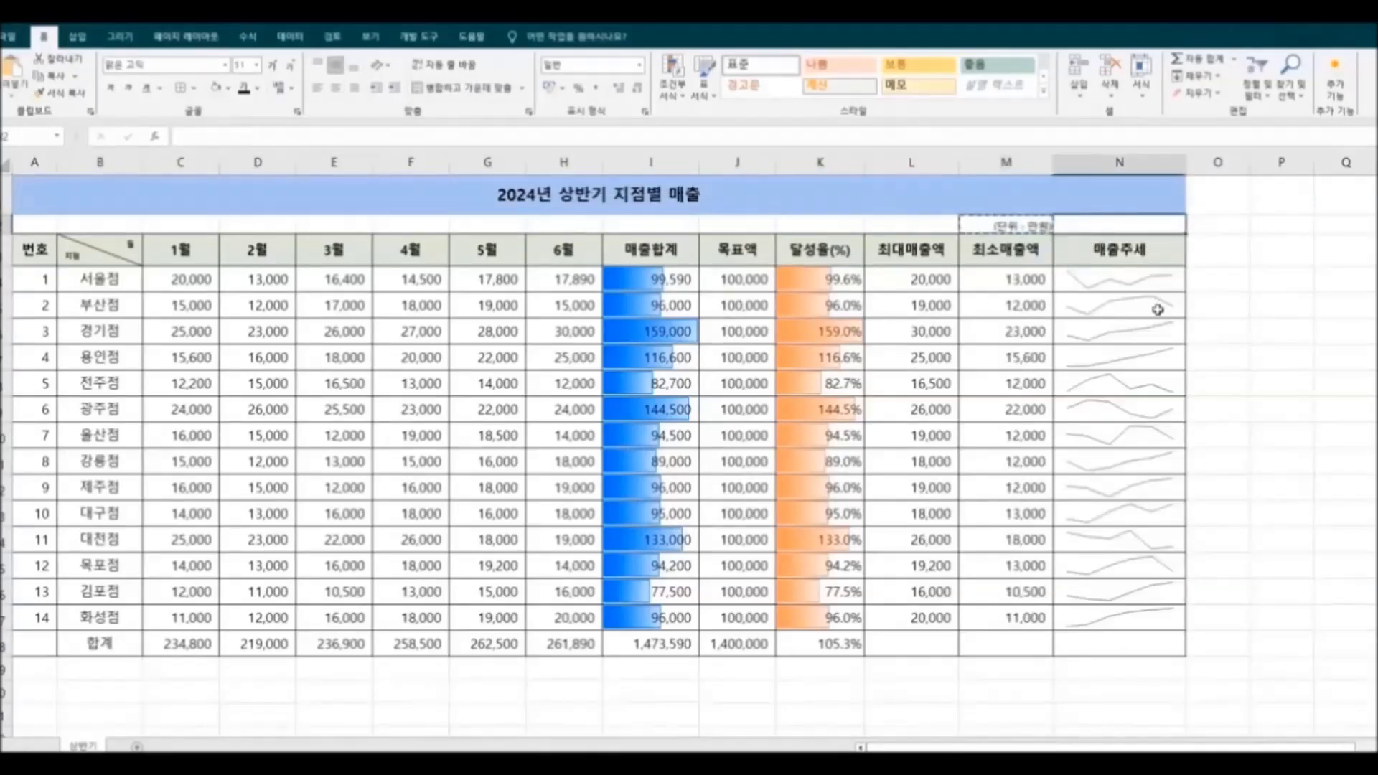
{"action": "key", "text": "ctrl+v"}
{"action": "left_click", "coordinate": [1281, 356]}
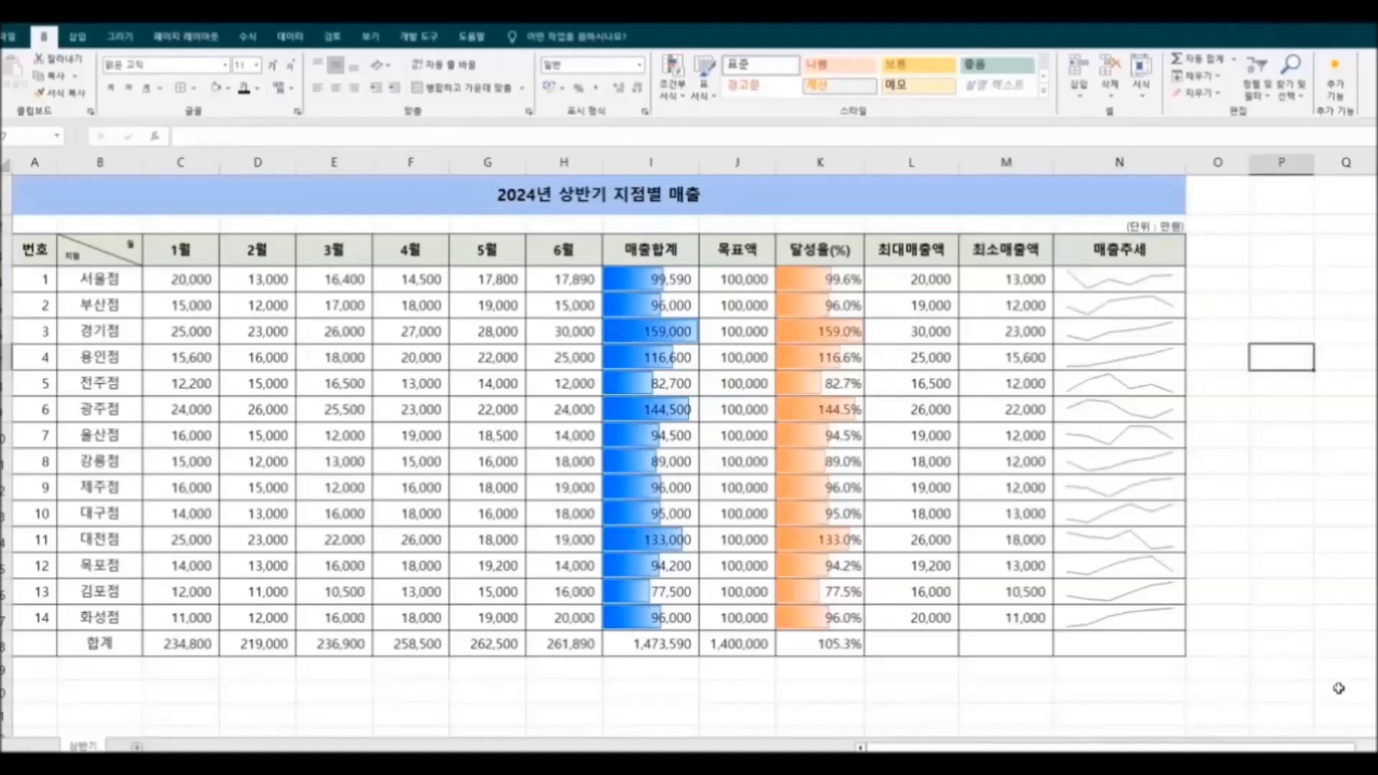